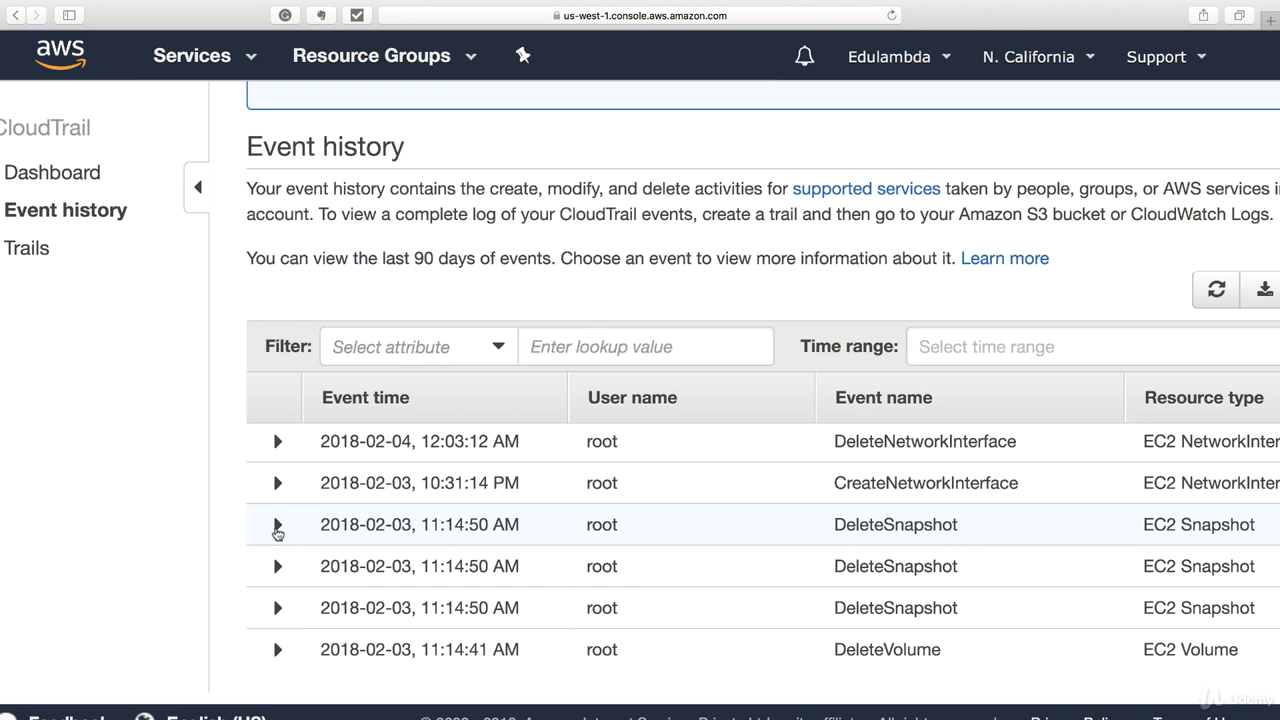
- Expand the first DeleteSnapshot event in the history and examine its AWS region and event name
left_click(277, 525)
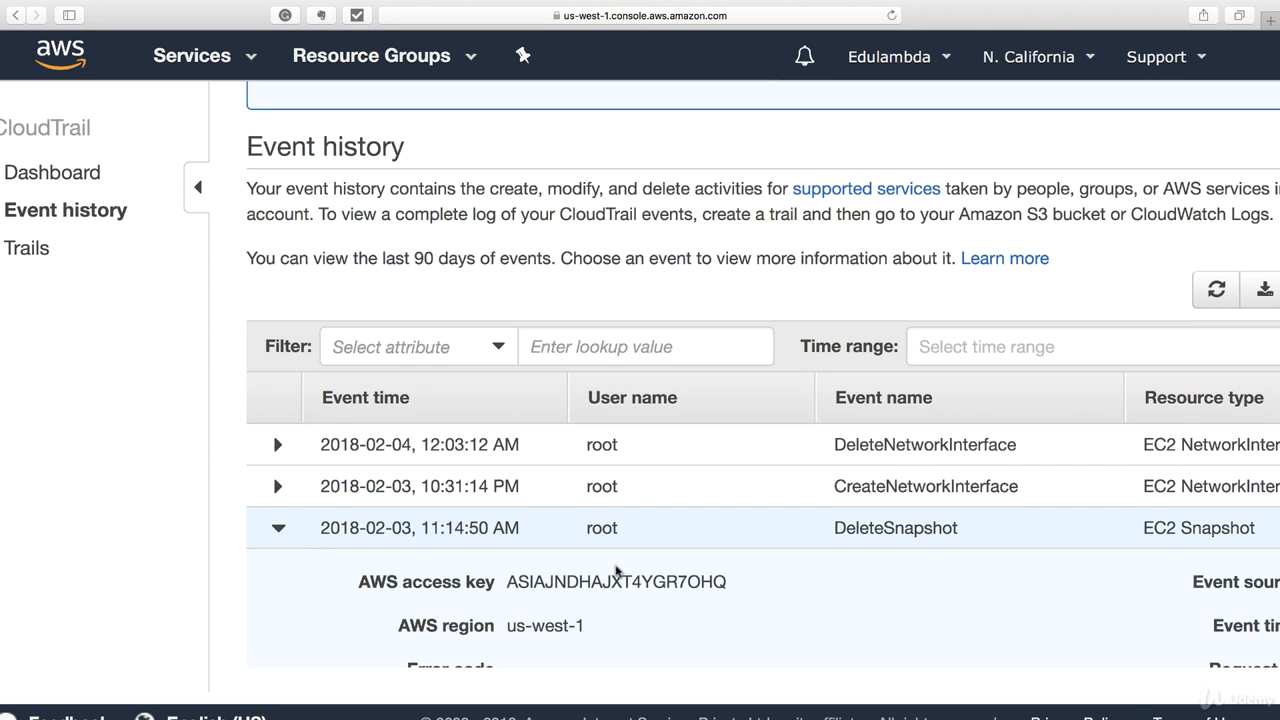
scroll(617, 571, "down", 2)
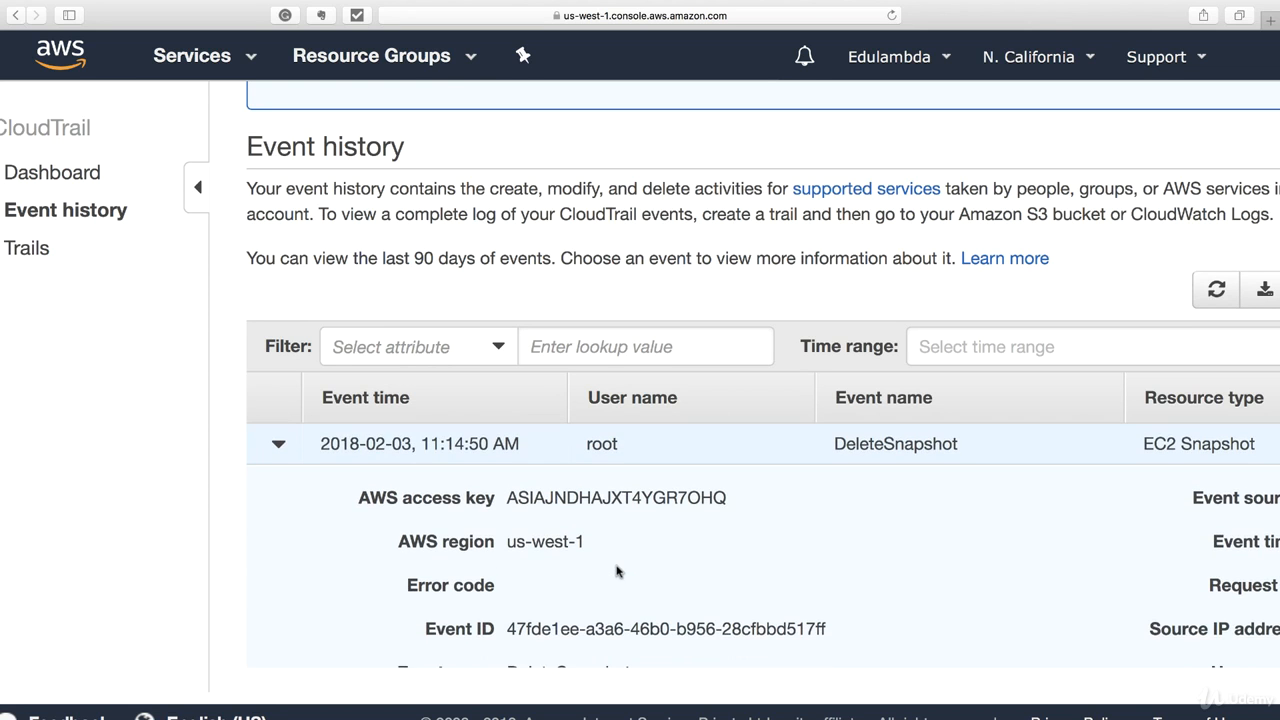
scroll(617, 571, "down", 1)
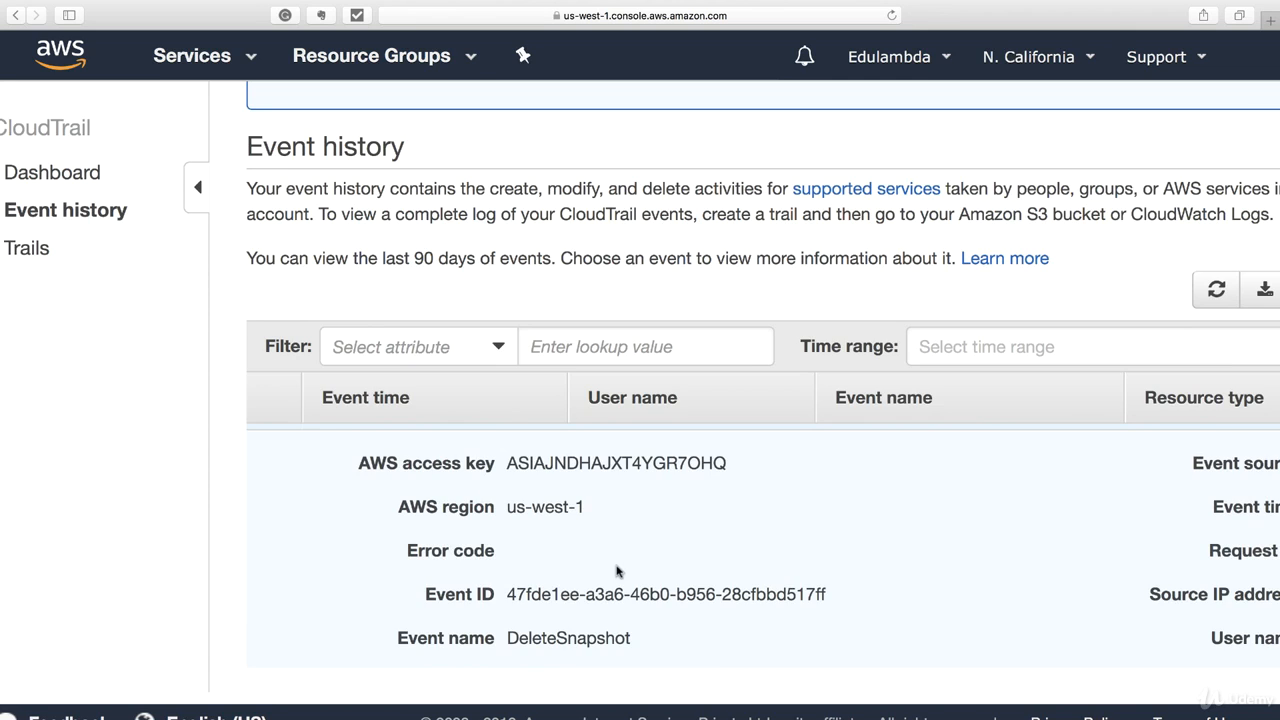
key("super+minus")
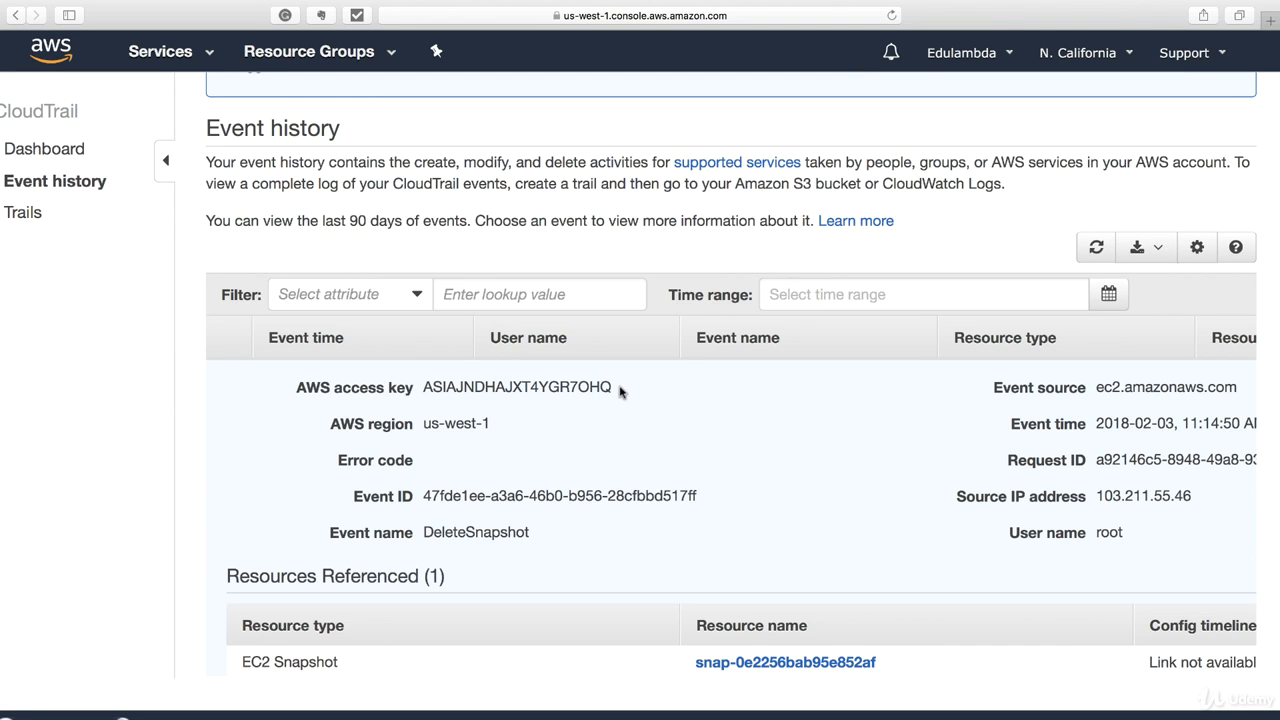
triple_click(486, 418)
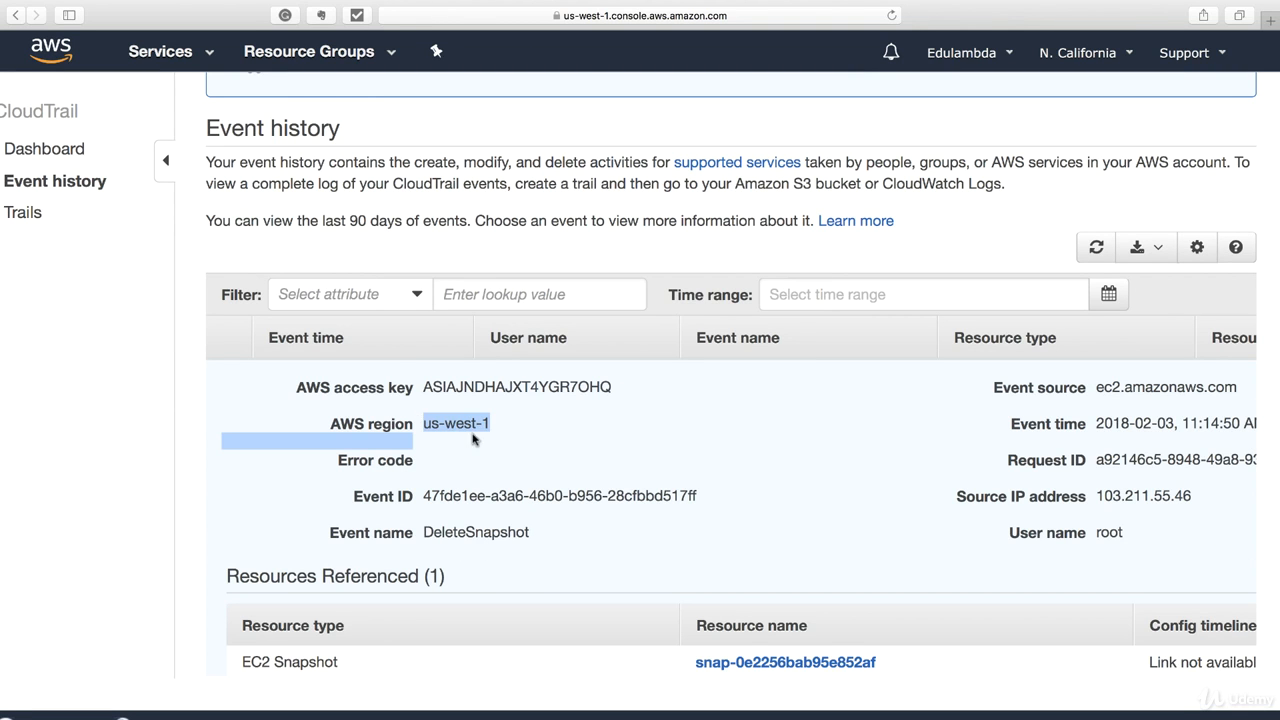
left_click(511, 443)
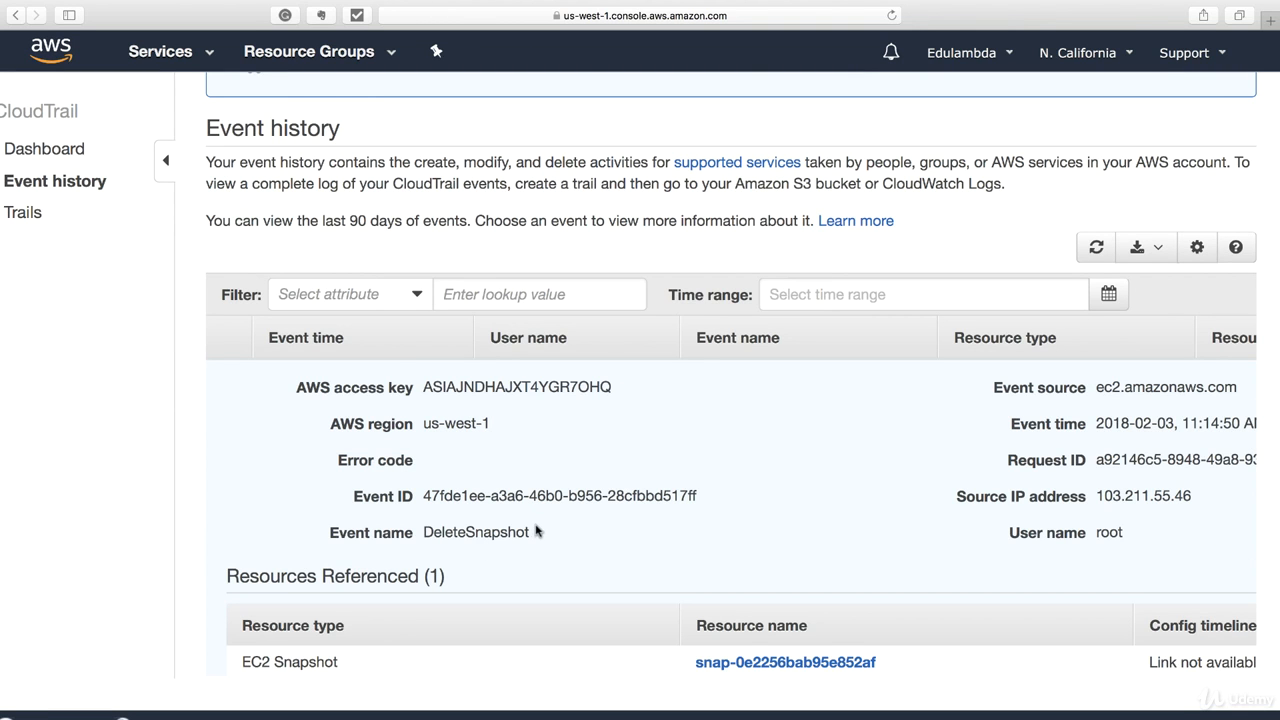
left_click_drag(546, 535, 371, 530)
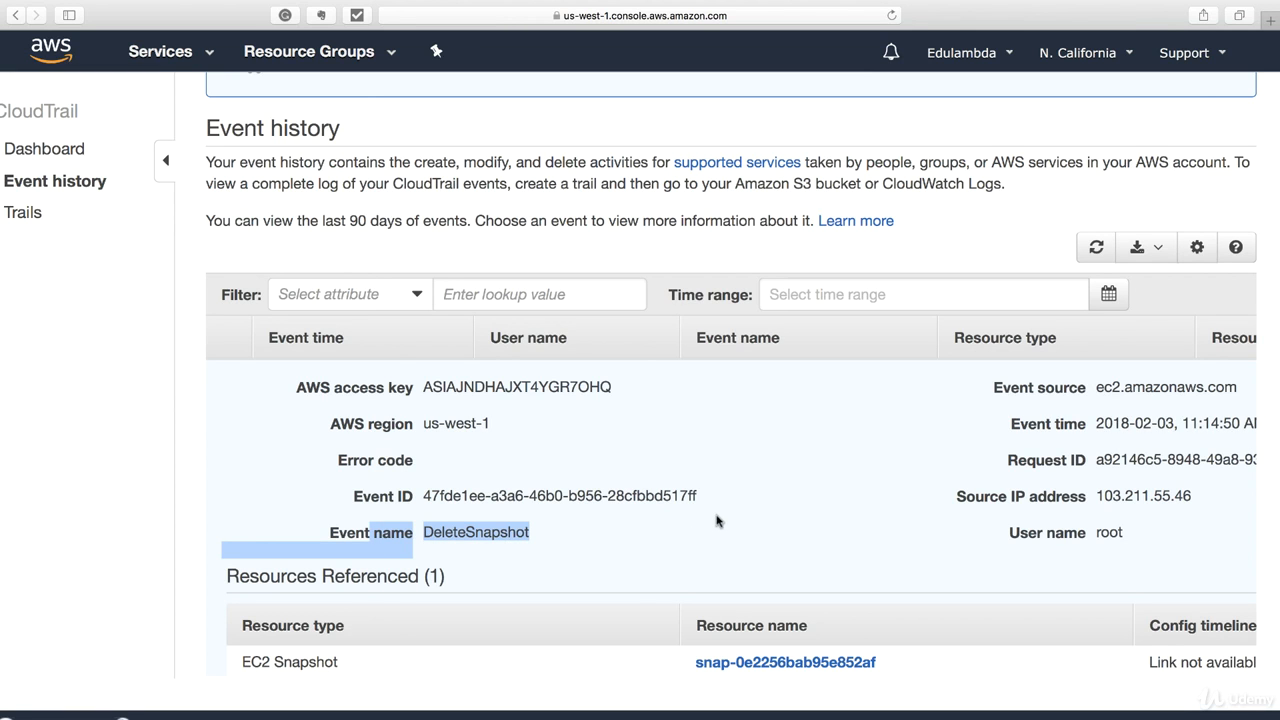
- Examine the event time, source IP address and user name of the expanded DeleteSnapshot event
scroll(716, 520, "right", 3)
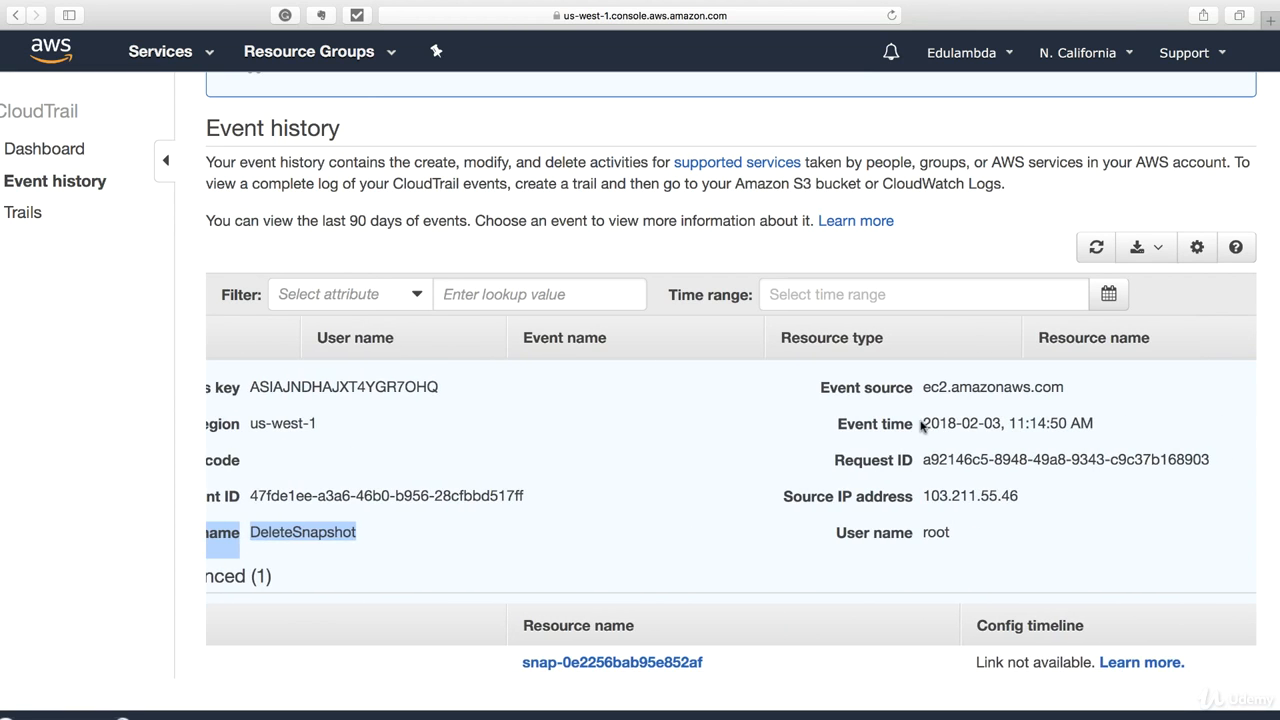
left_click_drag(921, 424, 1096, 421)
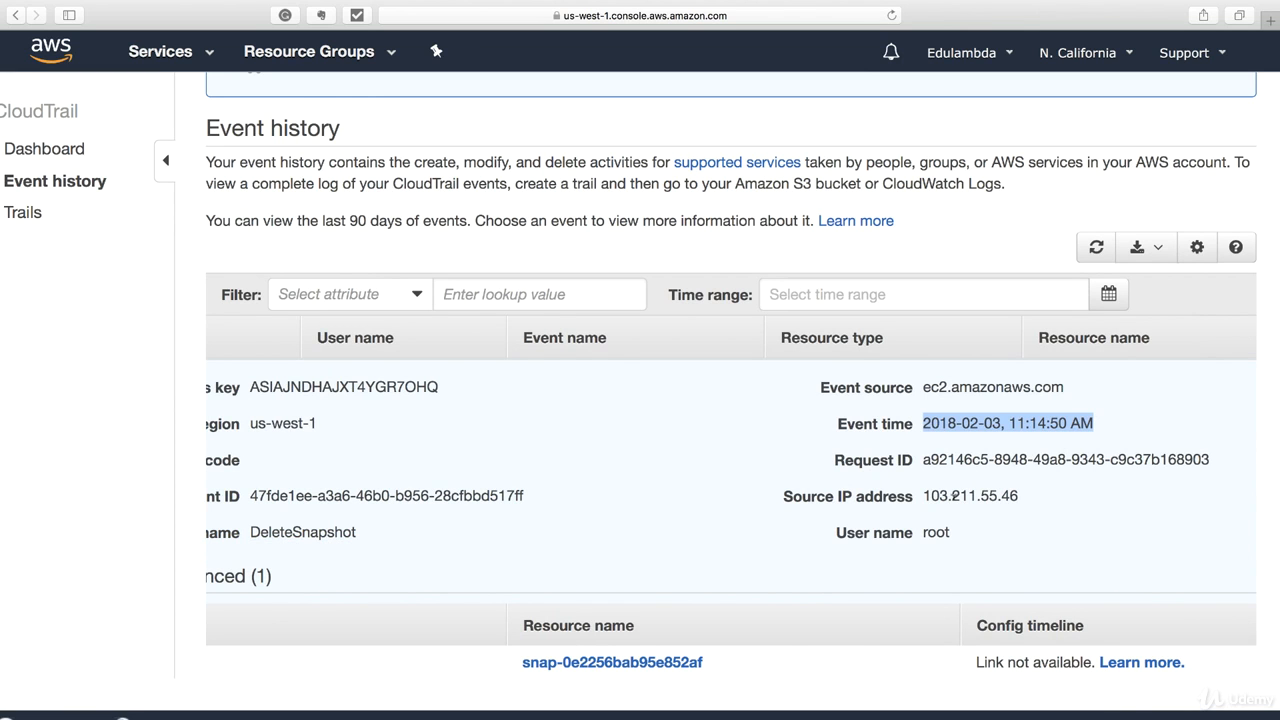
left_click_drag(931, 496, 1033, 498)
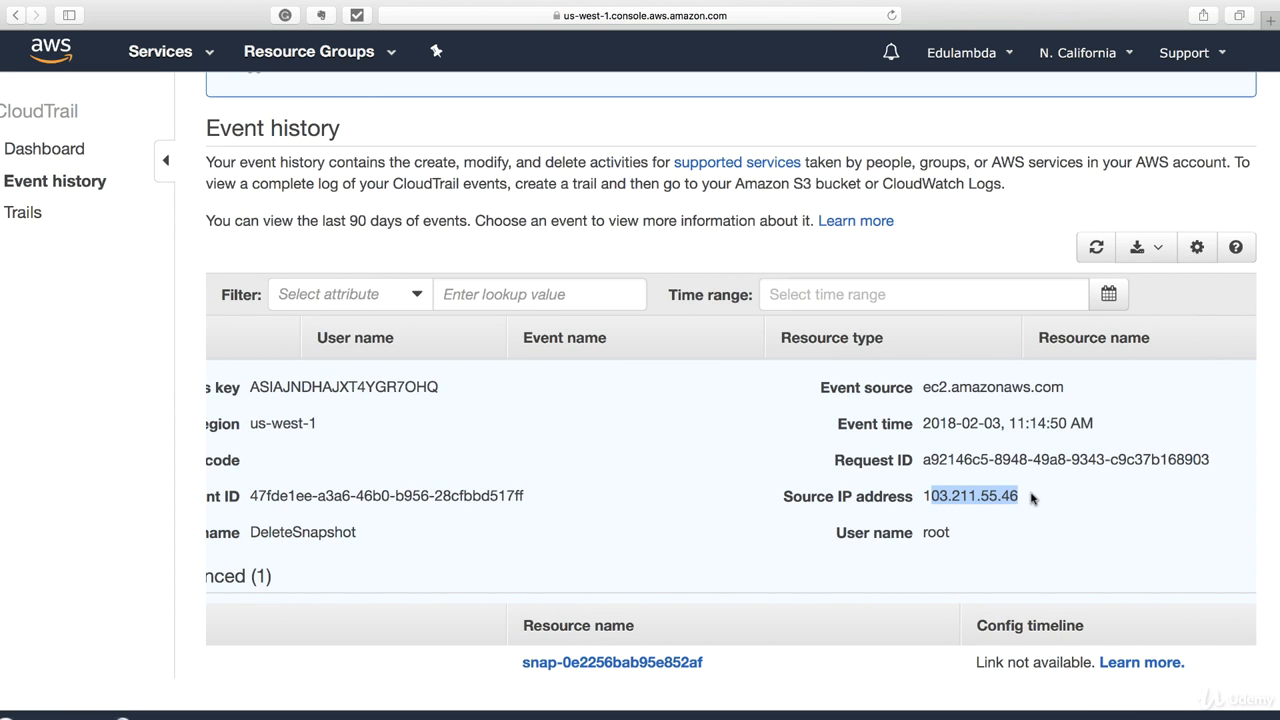
left_click_drag(955, 545, 840, 533)
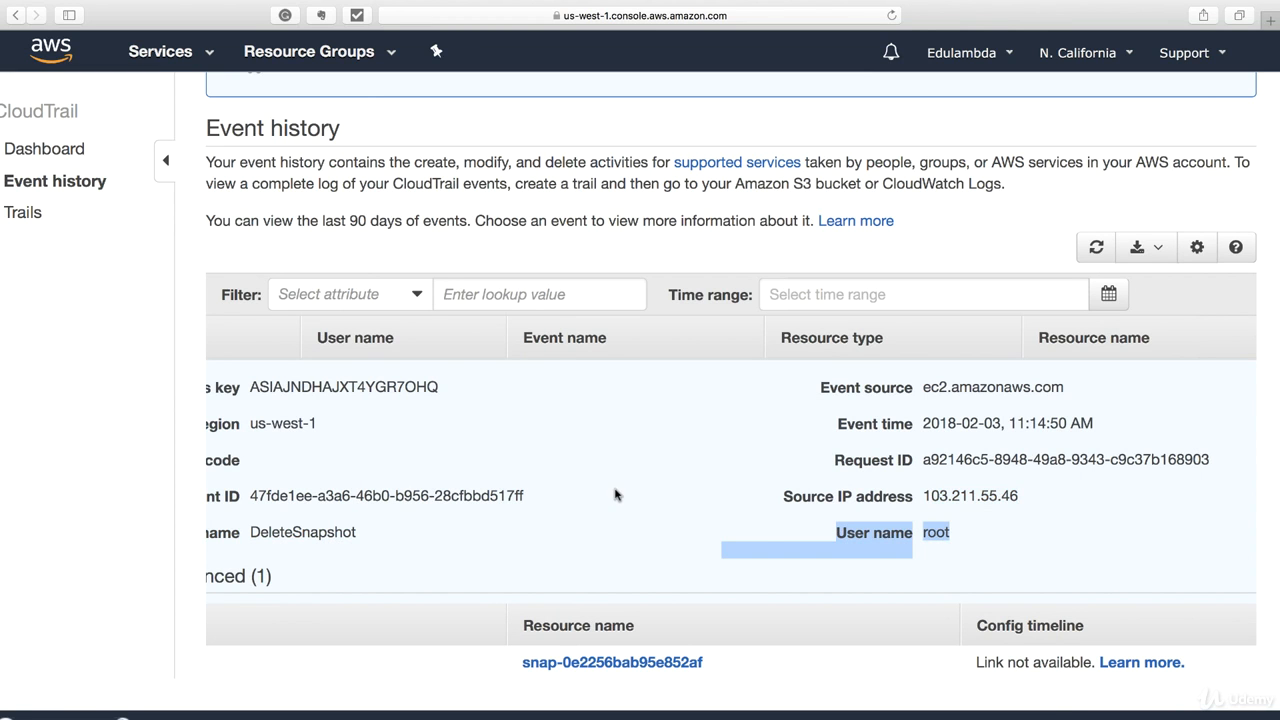
scroll(617, 495, "left", 5)
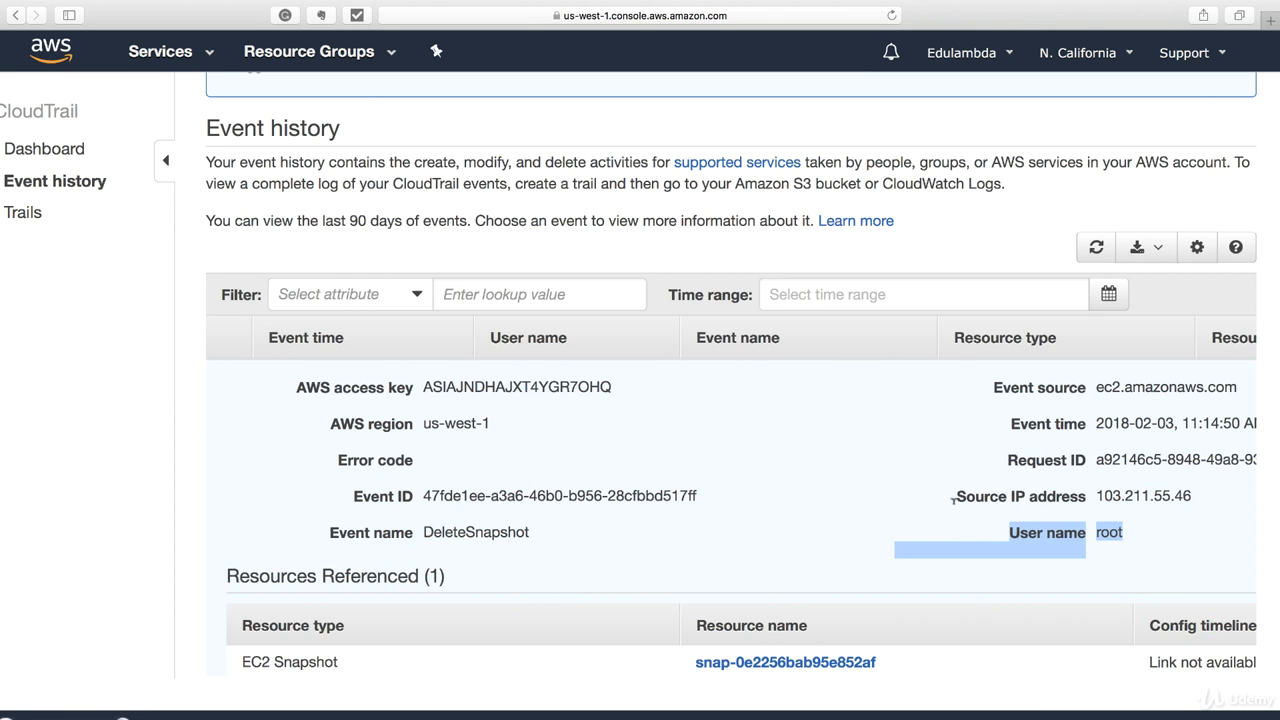
- Recheck when the snapshot was deleted and take a closer look at the source IP address of that event
scroll(1128, 480, "right", 4)
left_click_drag(976, 423, 1125, 425)
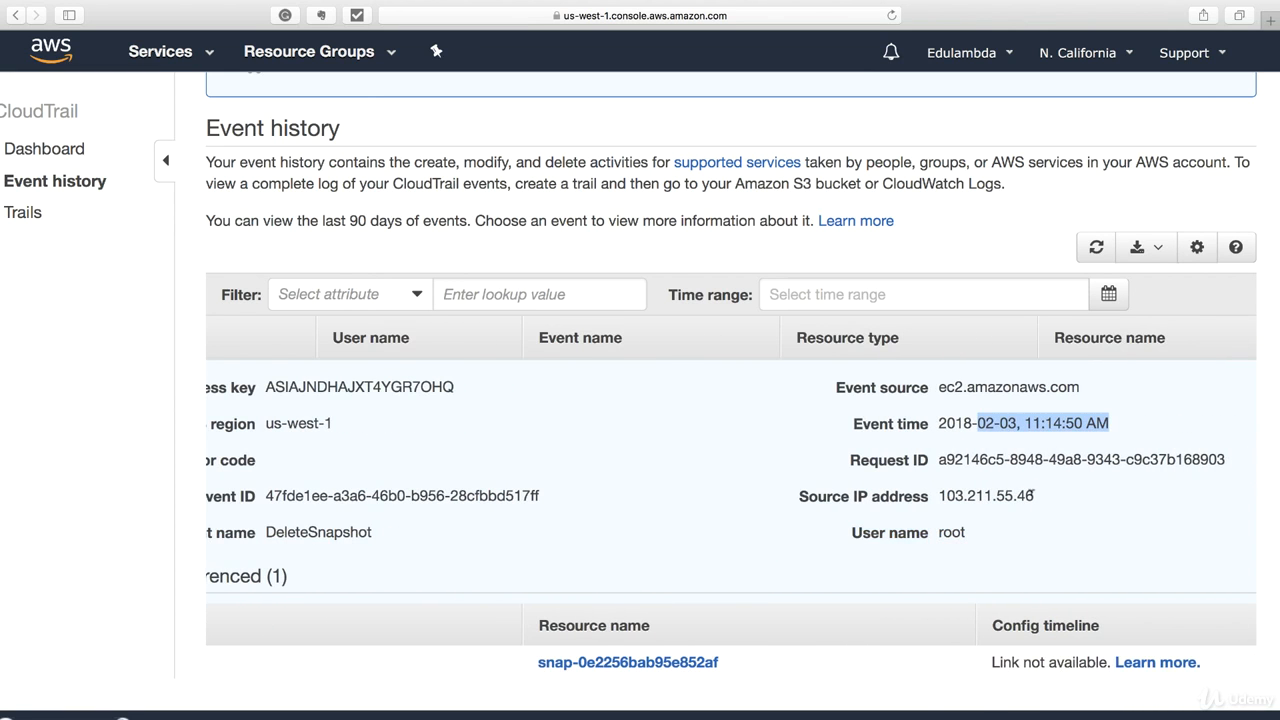
left_click_drag(1040, 495, 903, 495)
scroll(1066, 525, "up", 5)
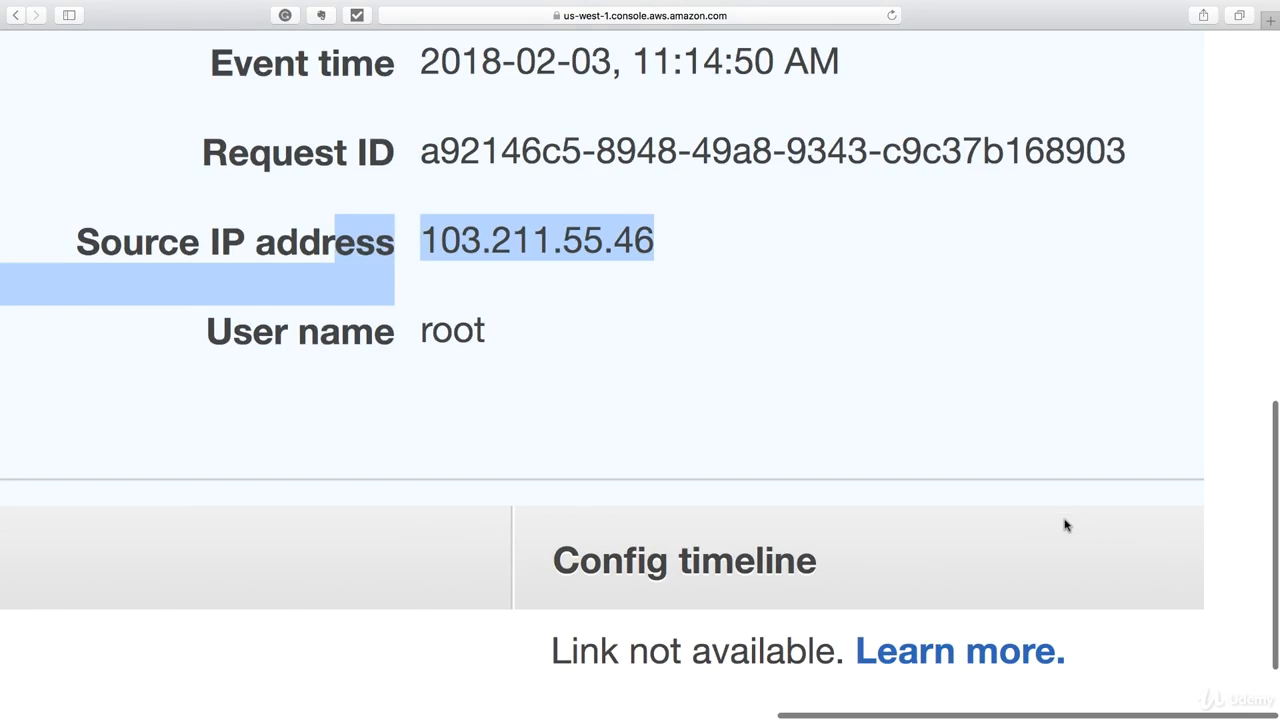
scroll(1066, 525, "down", 2)
scroll(1066, 525, "down", 2)
scroll(1066, 525, "down", 3)
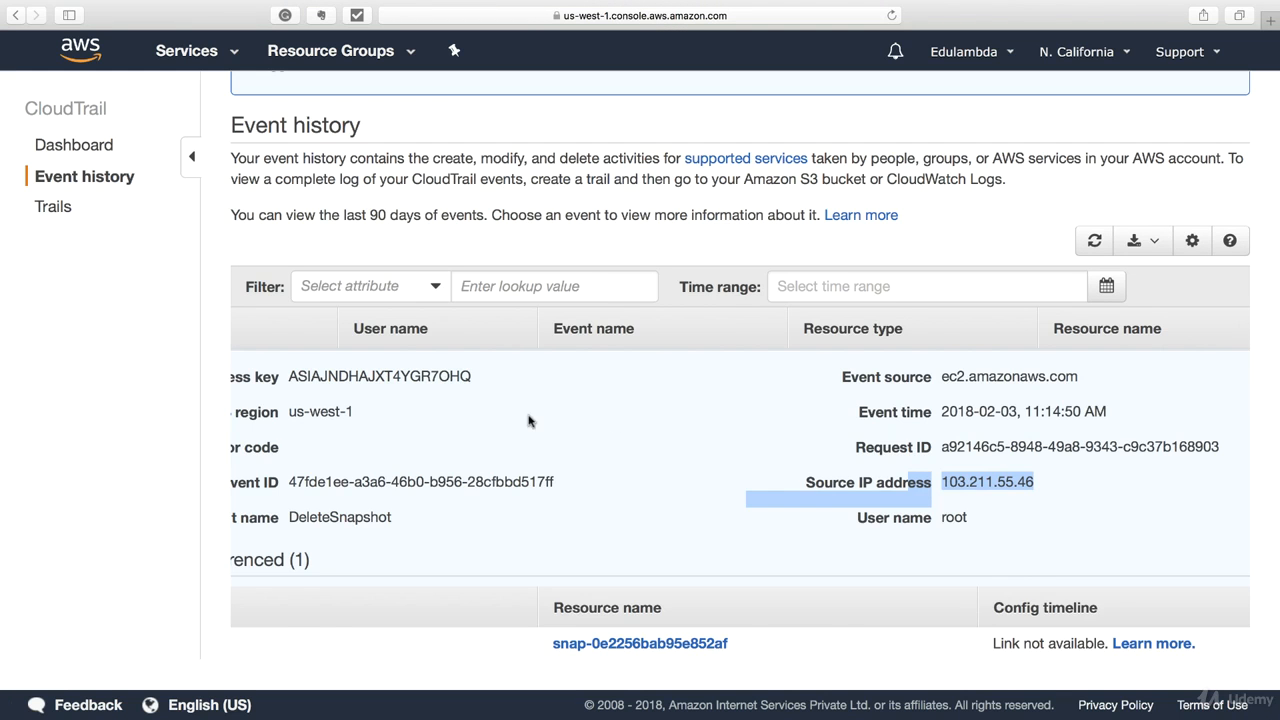
- Look over the resources referenced by the DeleteSnapshot event and collapse its details
scroll(517, 420, "left", 2)
scroll(314, 432, "down", 2)
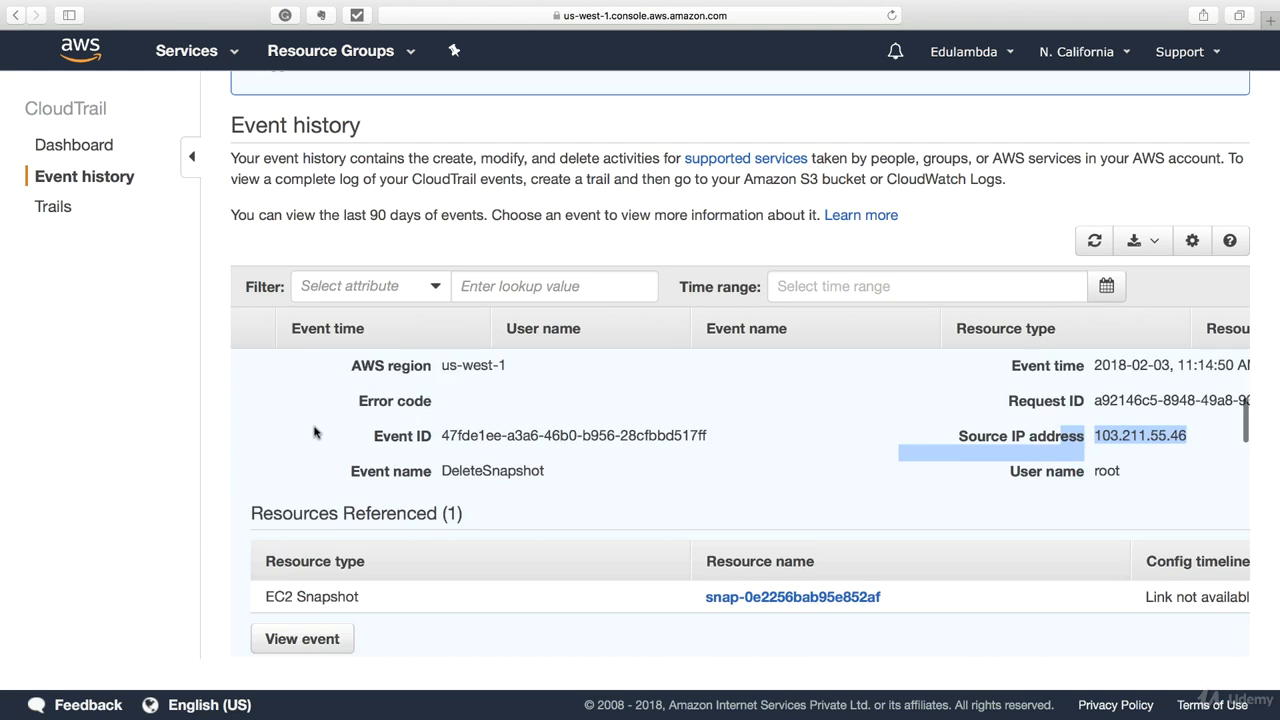
scroll(314, 432, "up", 3)
scroll(314, 432, "up", 3)
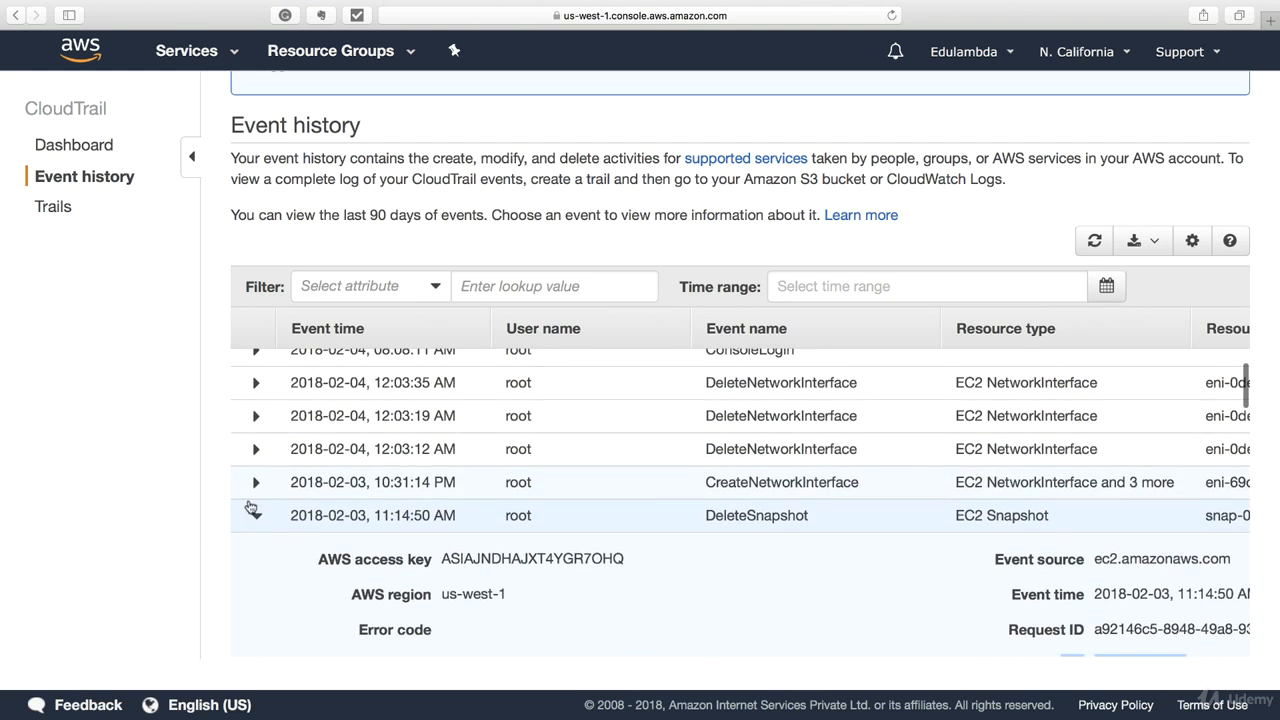
left_click(257, 521)
- Expand the first DeleteVolume event logged at 11:14:39 AM and examine its event name and AWS region
scroll(437, 460, "down", 5)
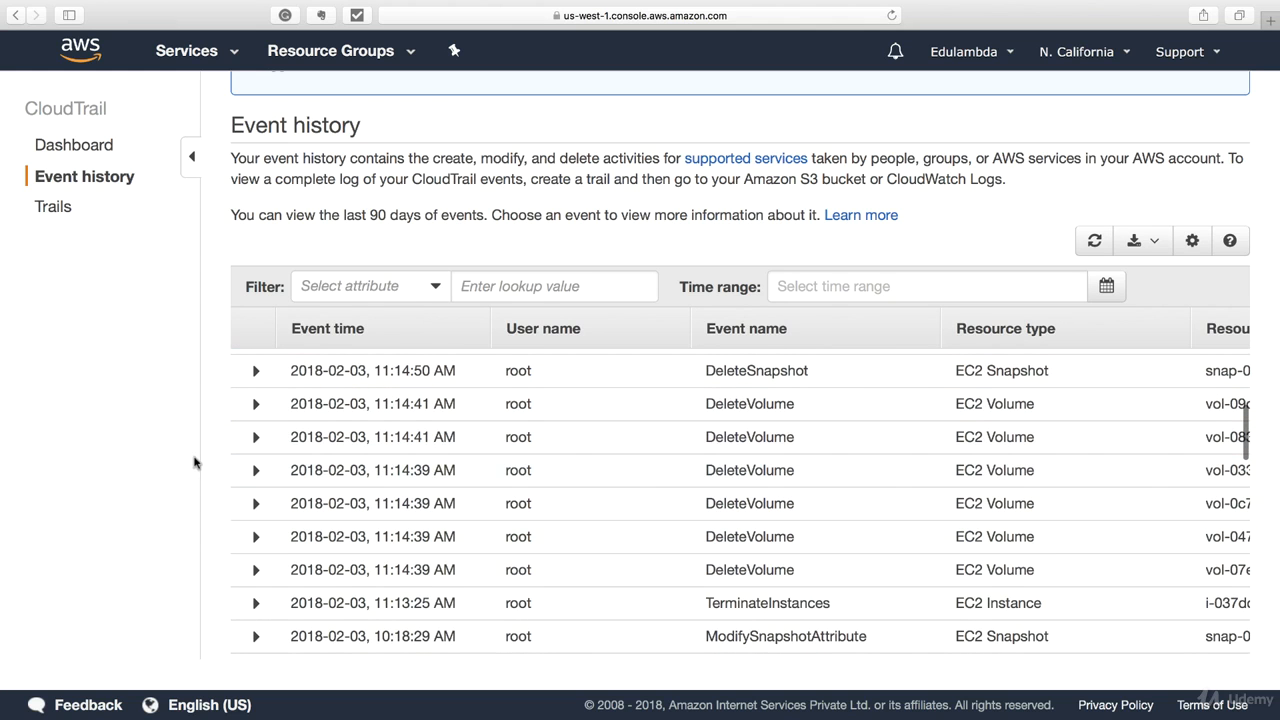
scroll(257, 472, "down", 1)
left_click(256, 464)
scroll(450, 520, "down", 3)
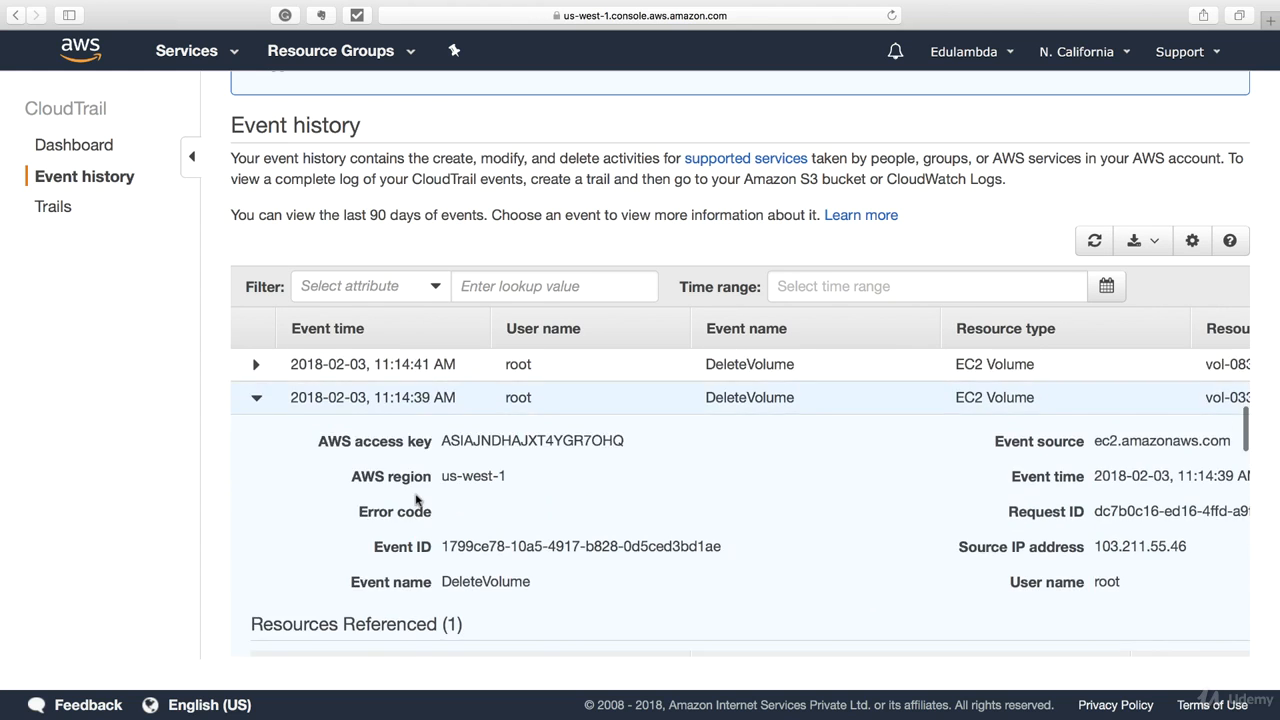
left_click_drag(541, 563, 428, 553)
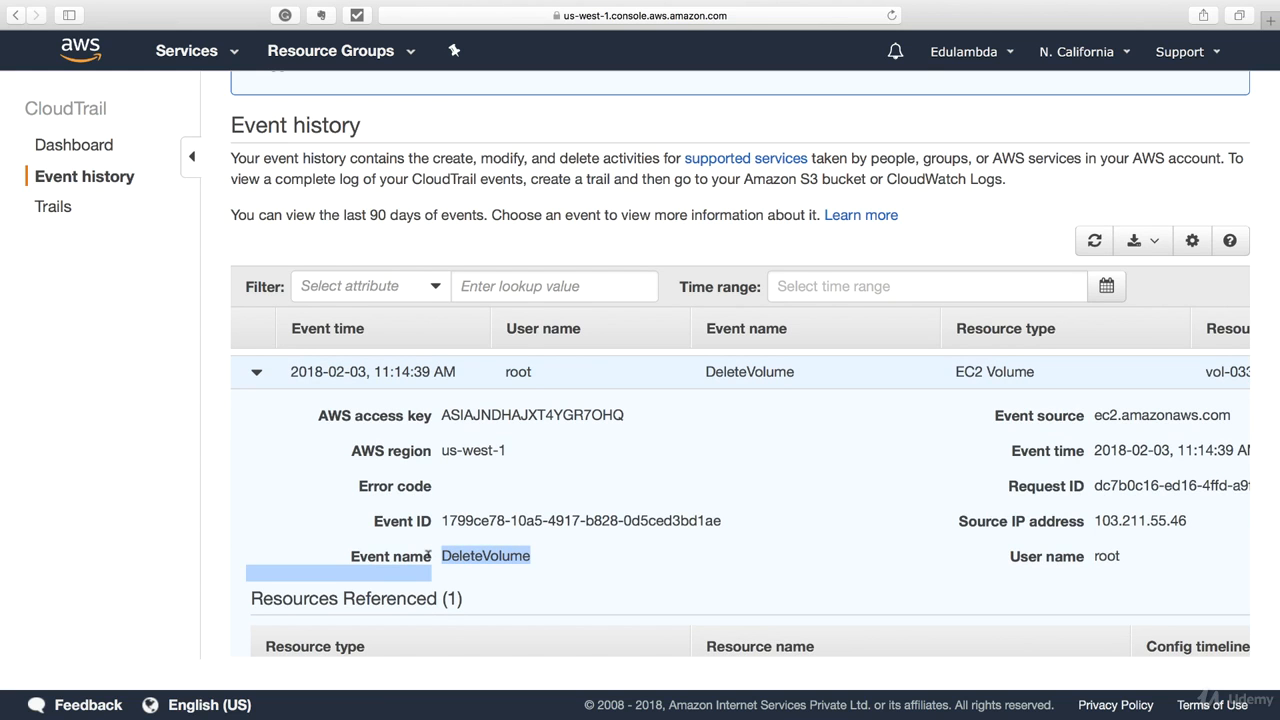
scroll(510, 445, "down", 1)
left_click_drag(508, 447, 441, 447)
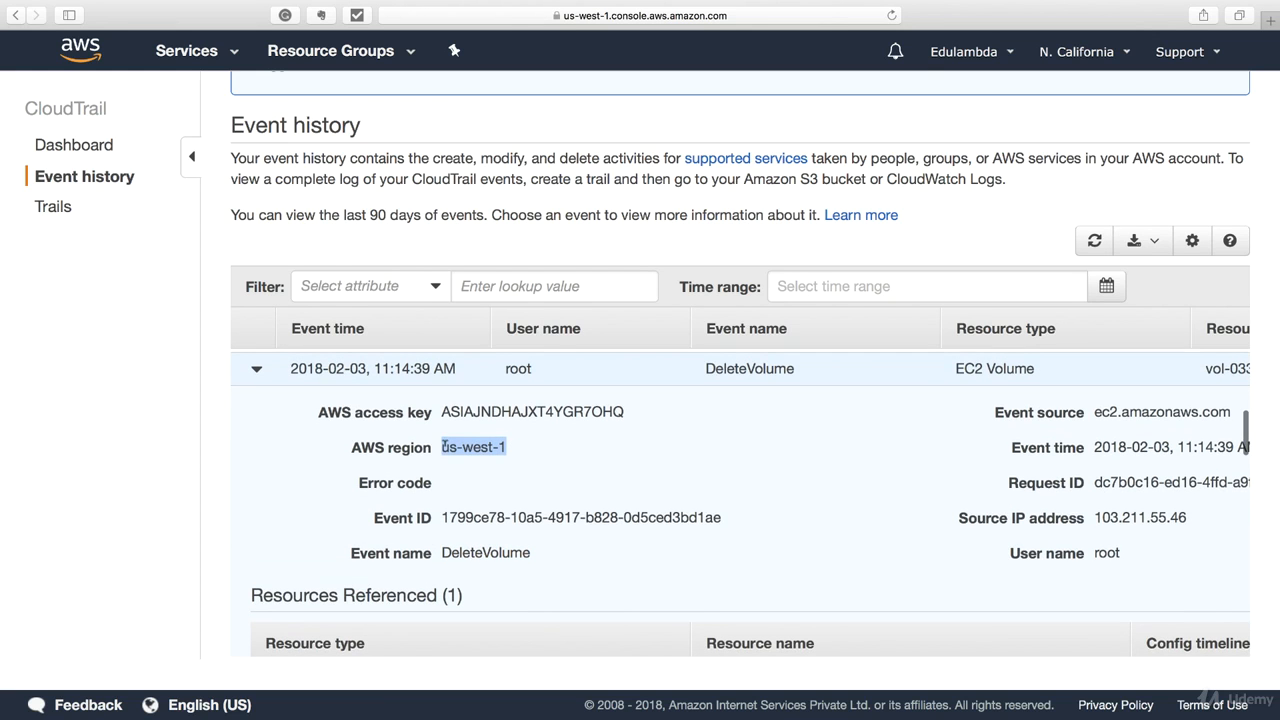
- Examine the DeleteVolume event's user name, source IP address and event time, and collapse its details
scroll(902, 537, "right", 4)
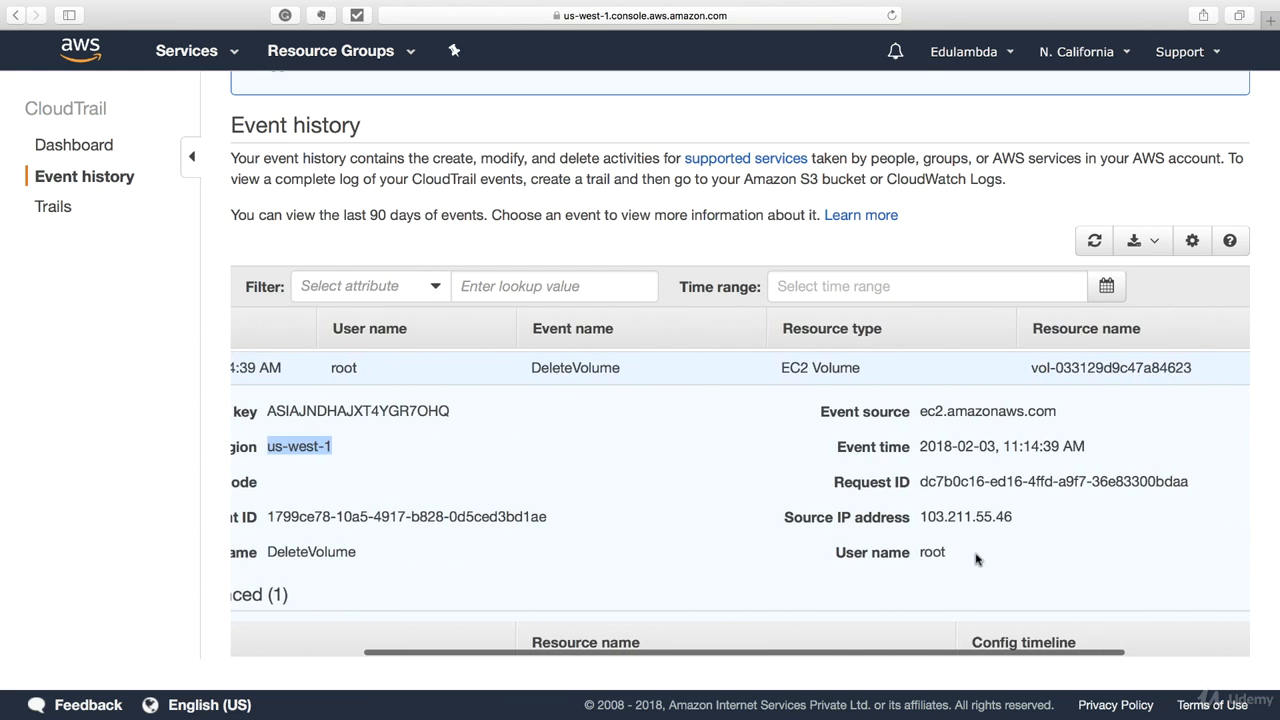
left_click_drag(962, 556, 829, 552)
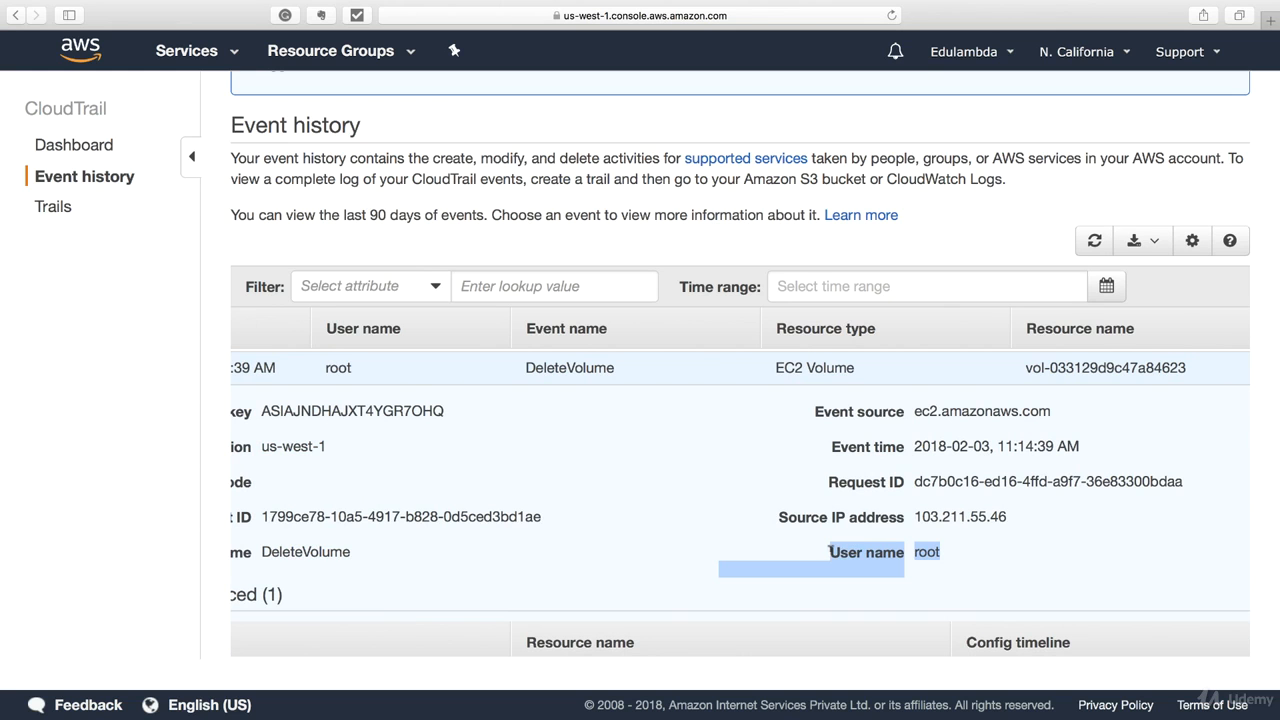
left_click_drag(1008, 518, 778, 516)
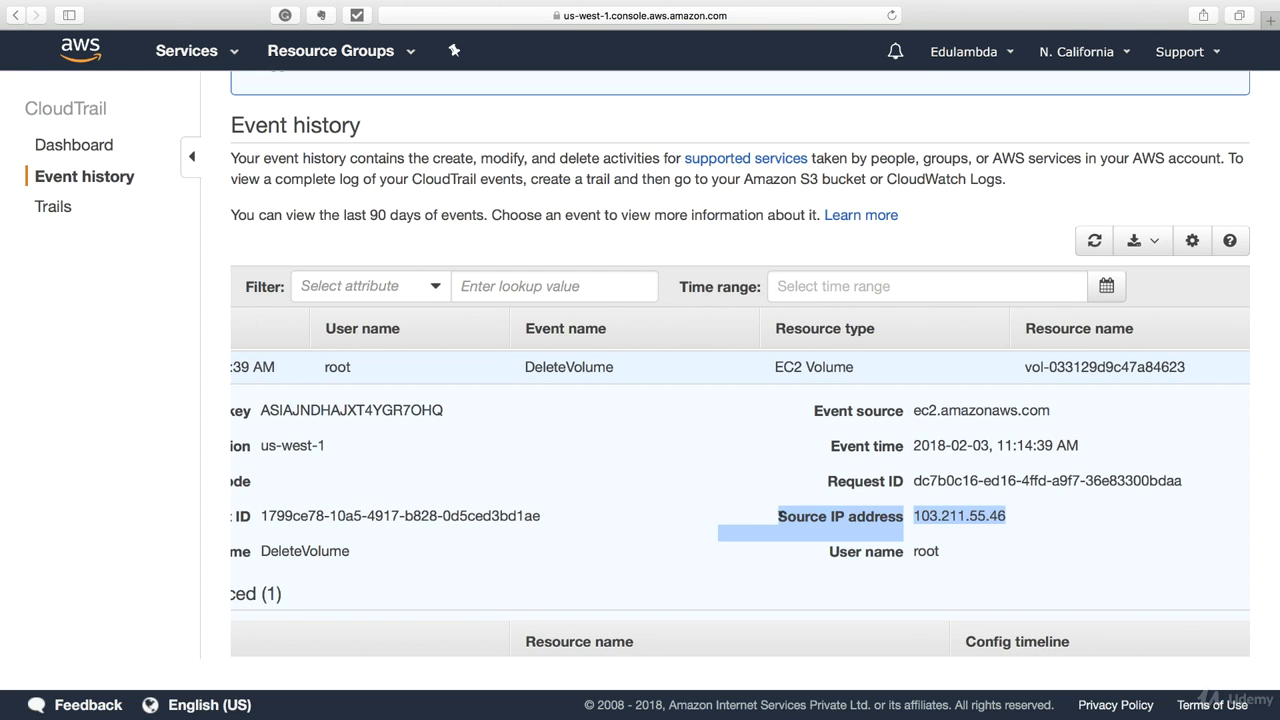
left_click(1031, 536)
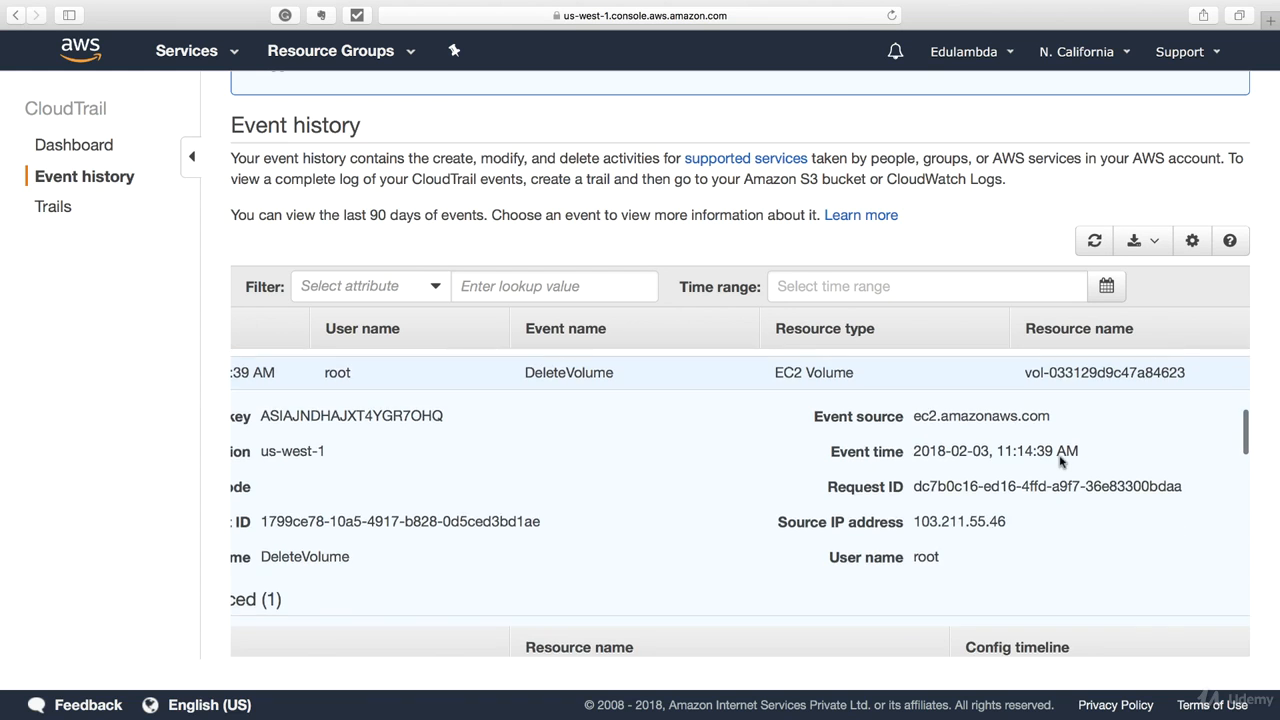
scroll(1062, 462, "up", 2)
left_click_drag(1084, 514, 904, 516)
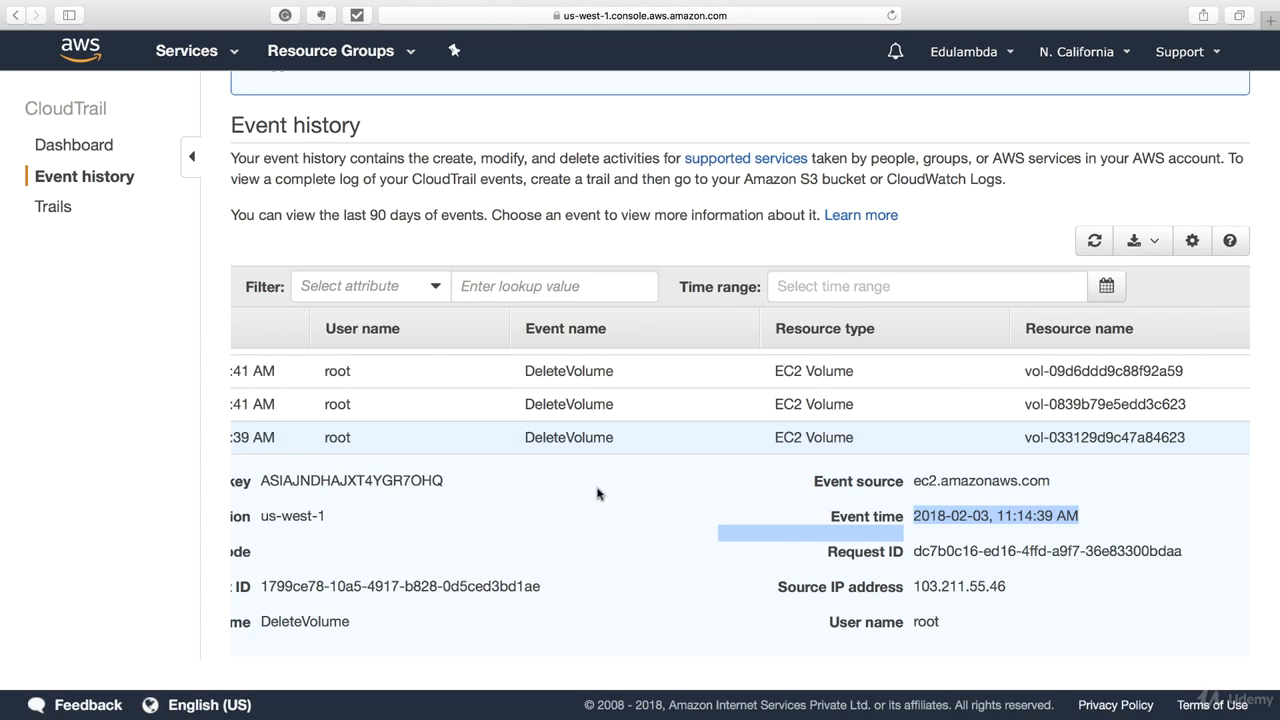
scroll(598, 490, "left", 5)
left_click(256, 438)
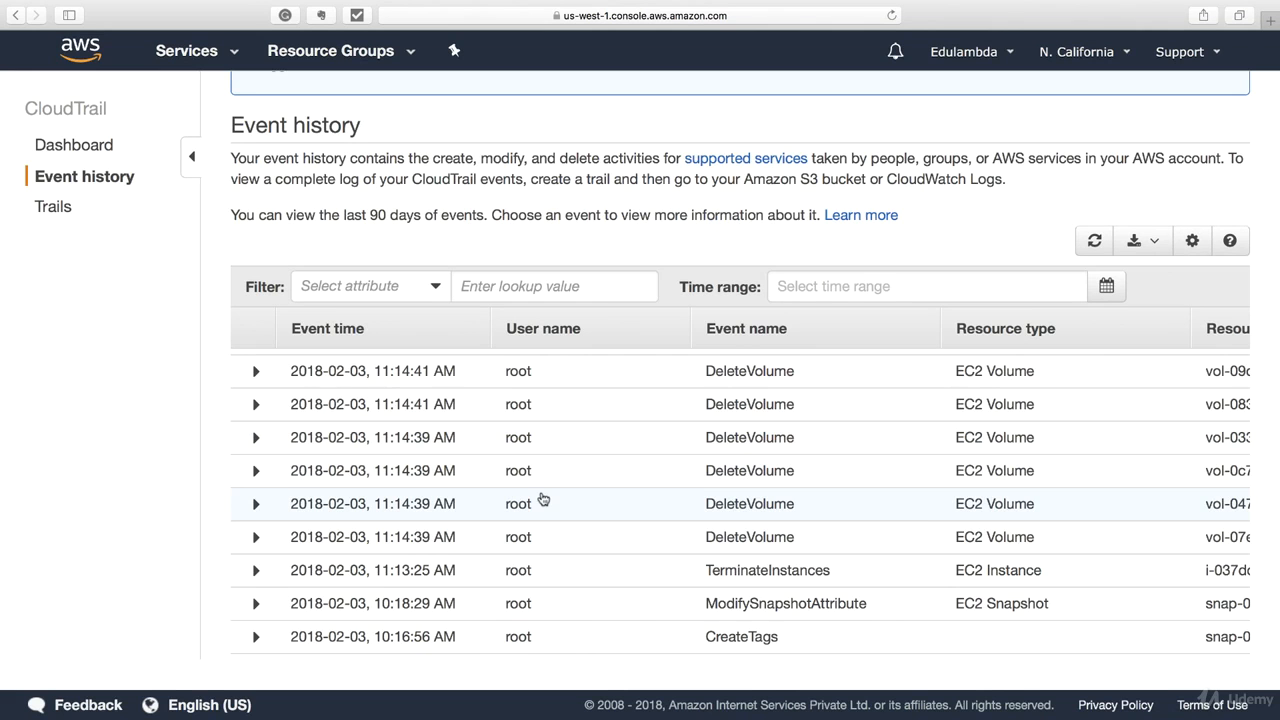
- Expand the TerminateInstances event further down the history and examine its event name and AWS region
scroll(540, 497, "down", 2)
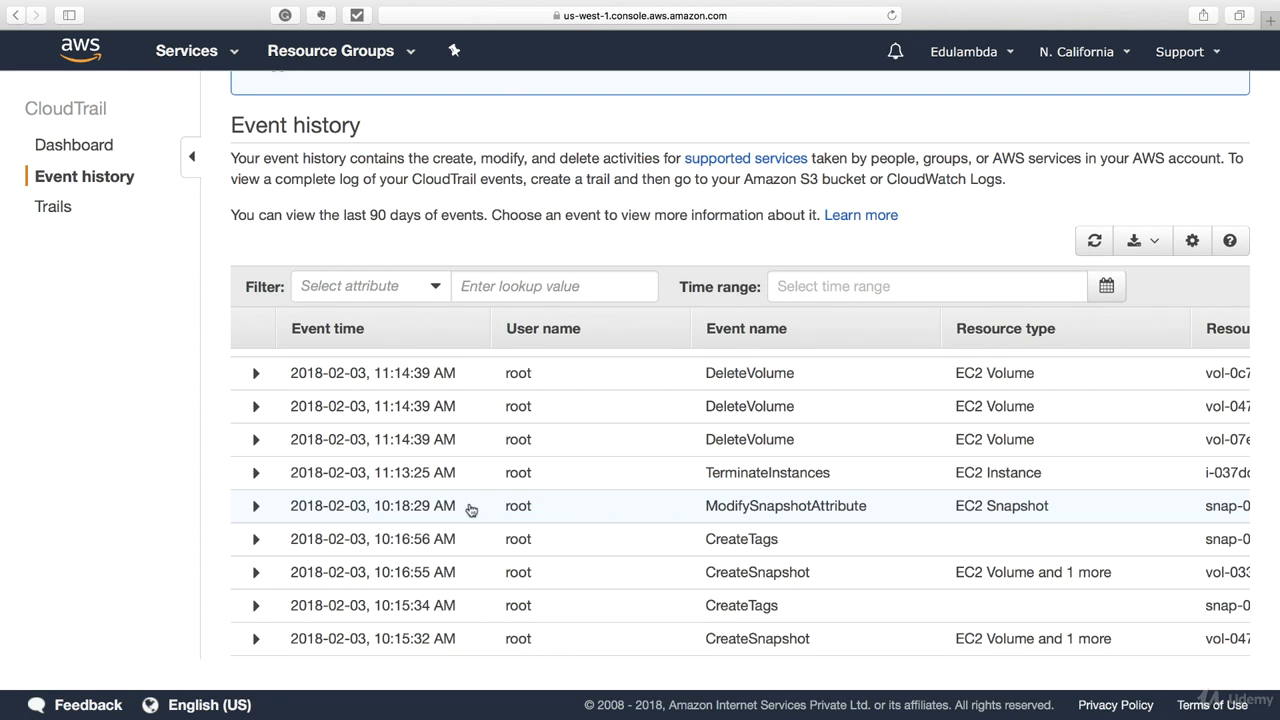
left_click(255, 472)
scroll(540, 510, "down", 3)
left_click_drag(566, 509, 455, 509)
left_click_drag(518, 410, 428, 408)
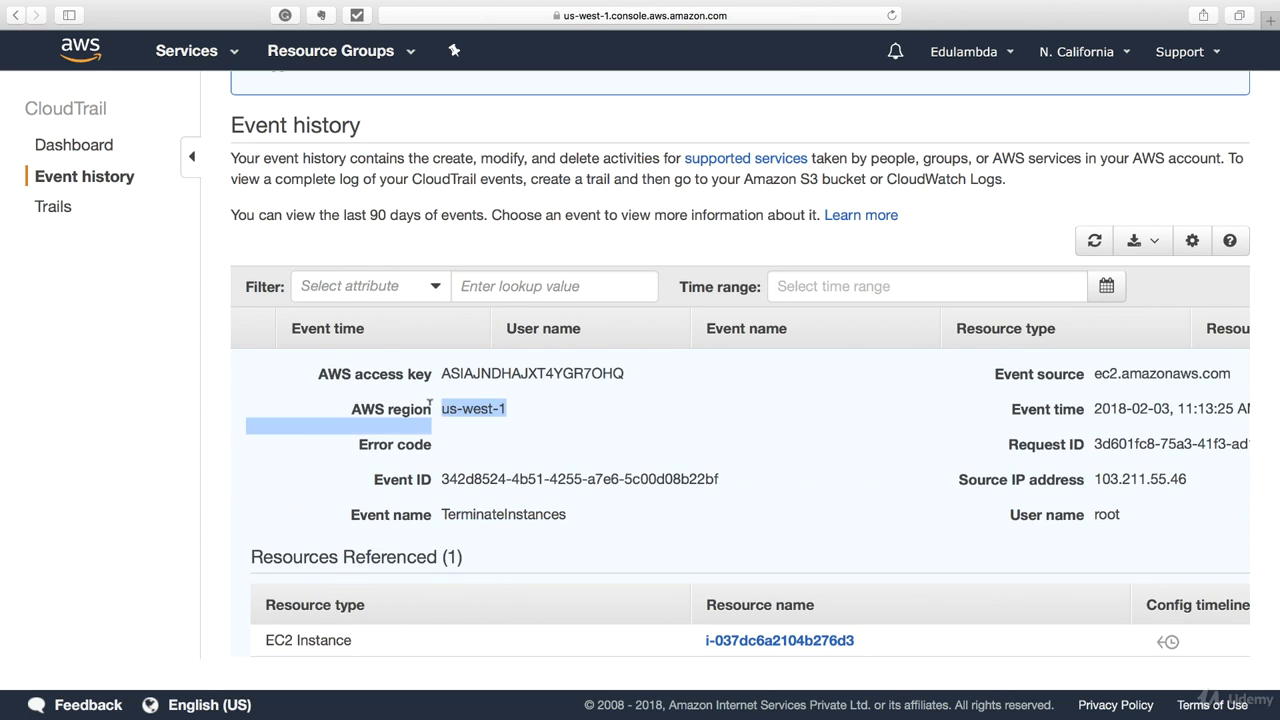
- Examine the TerminateInstances event's user name and source IP address, and collapse its details to return to the event list
scroll(1025, 538, "right", 2)
left_click_drag(1010, 518, 886, 522)
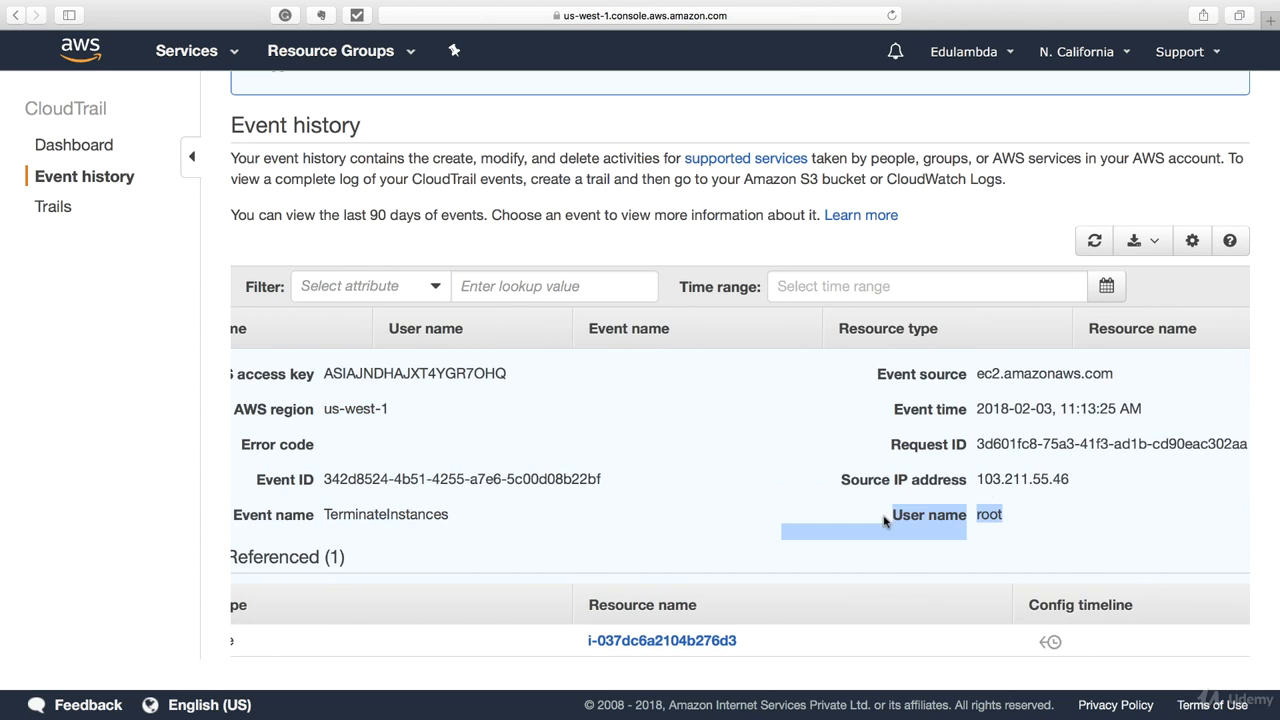
left_click(1036, 482)
left_click_drag(1094, 484, 846, 475)
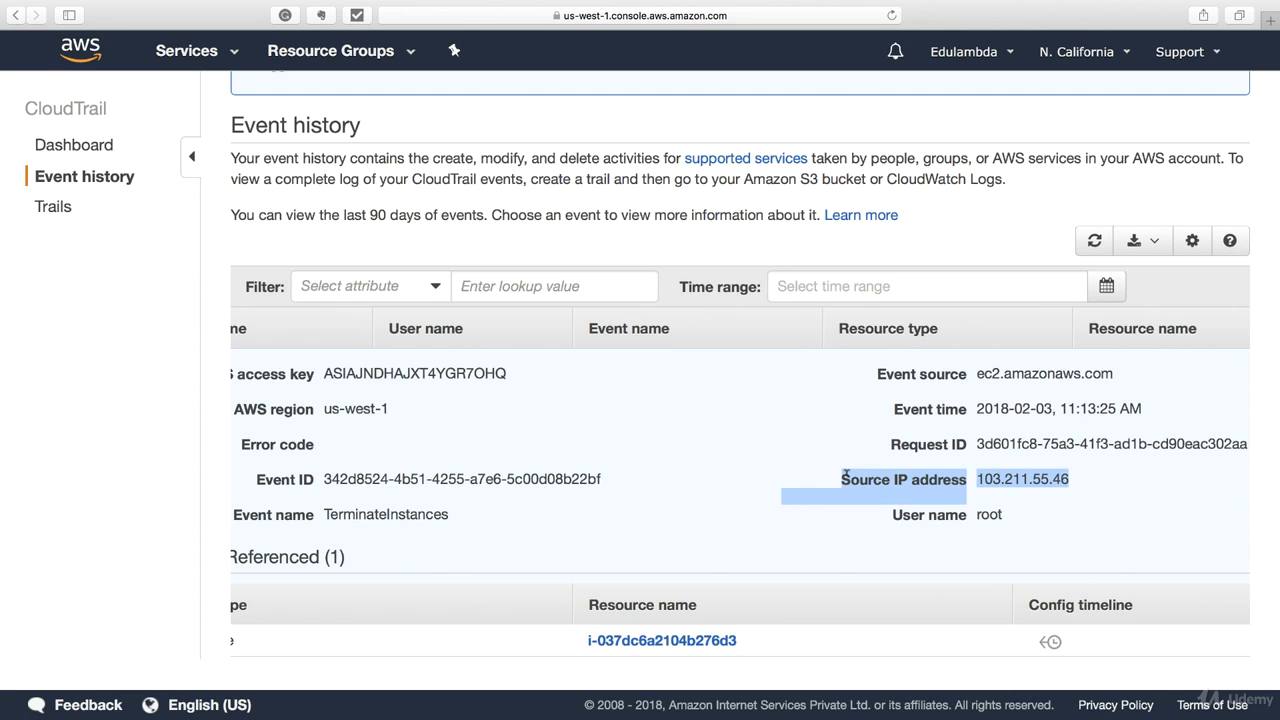
scroll(846, 477, "left", 2)
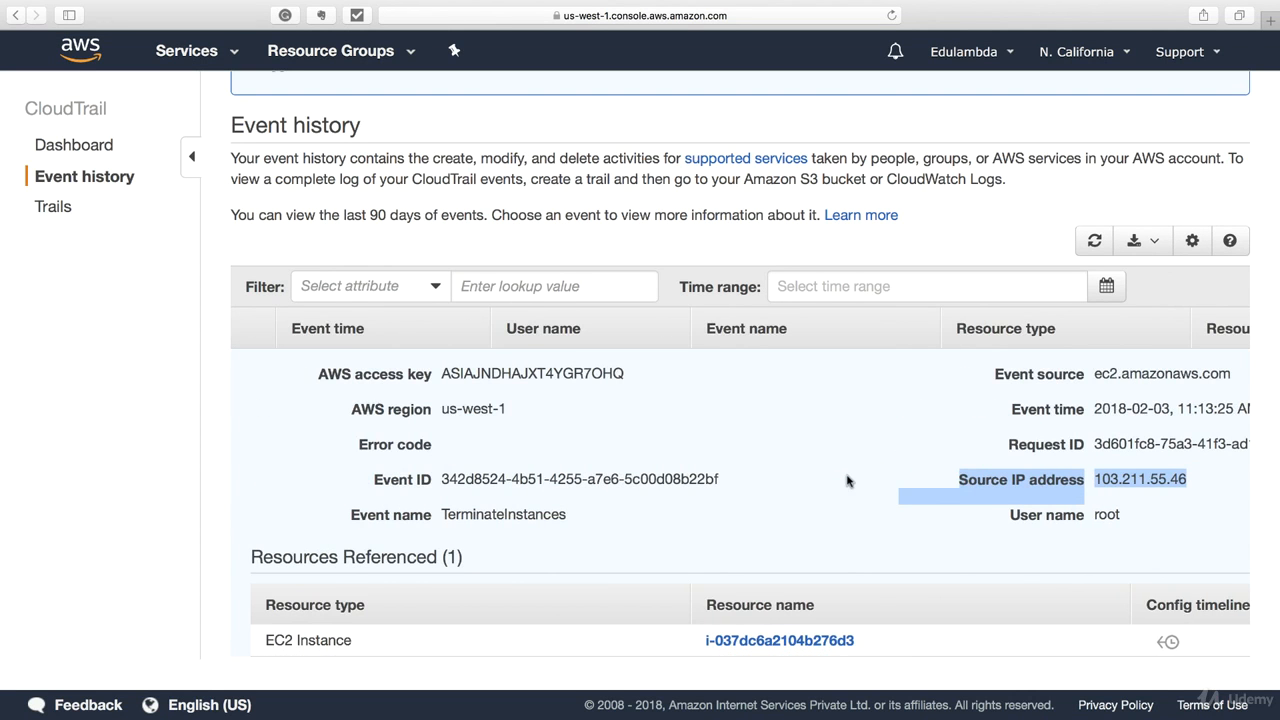
scroll(846, 480, "left", 1)
scroll(846, 480, "up", 3)
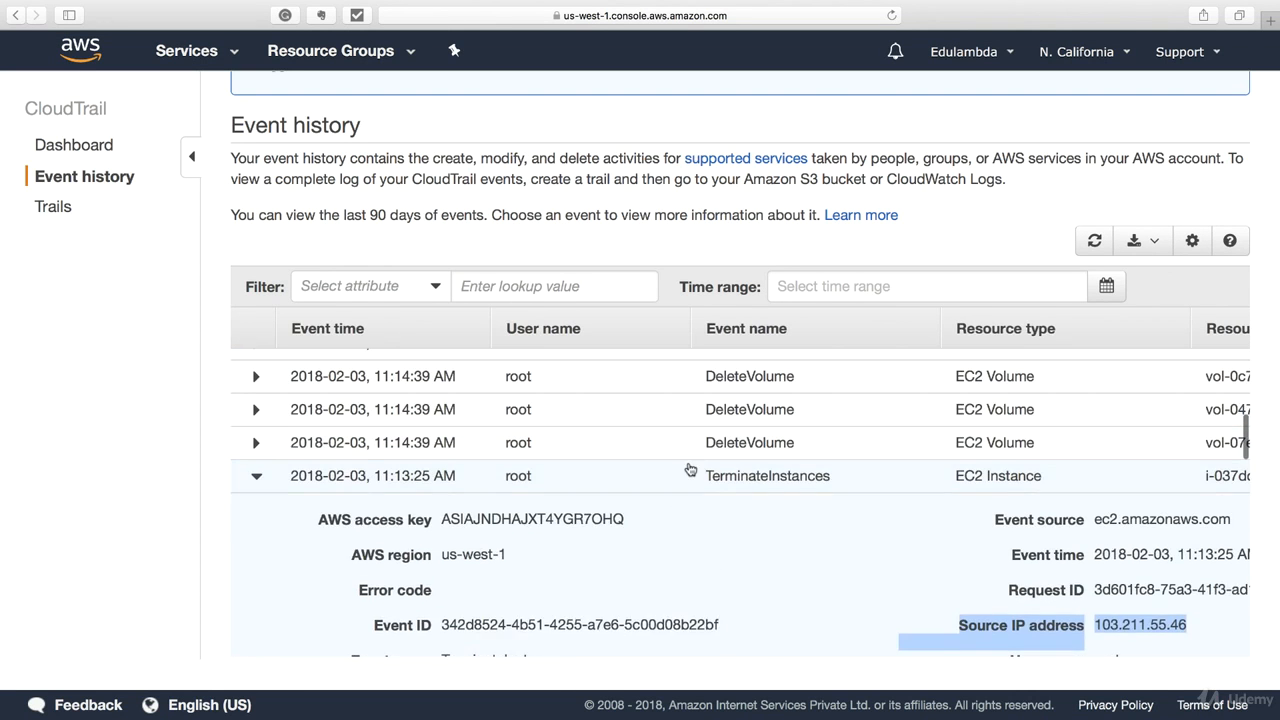
left_click(257, 515)
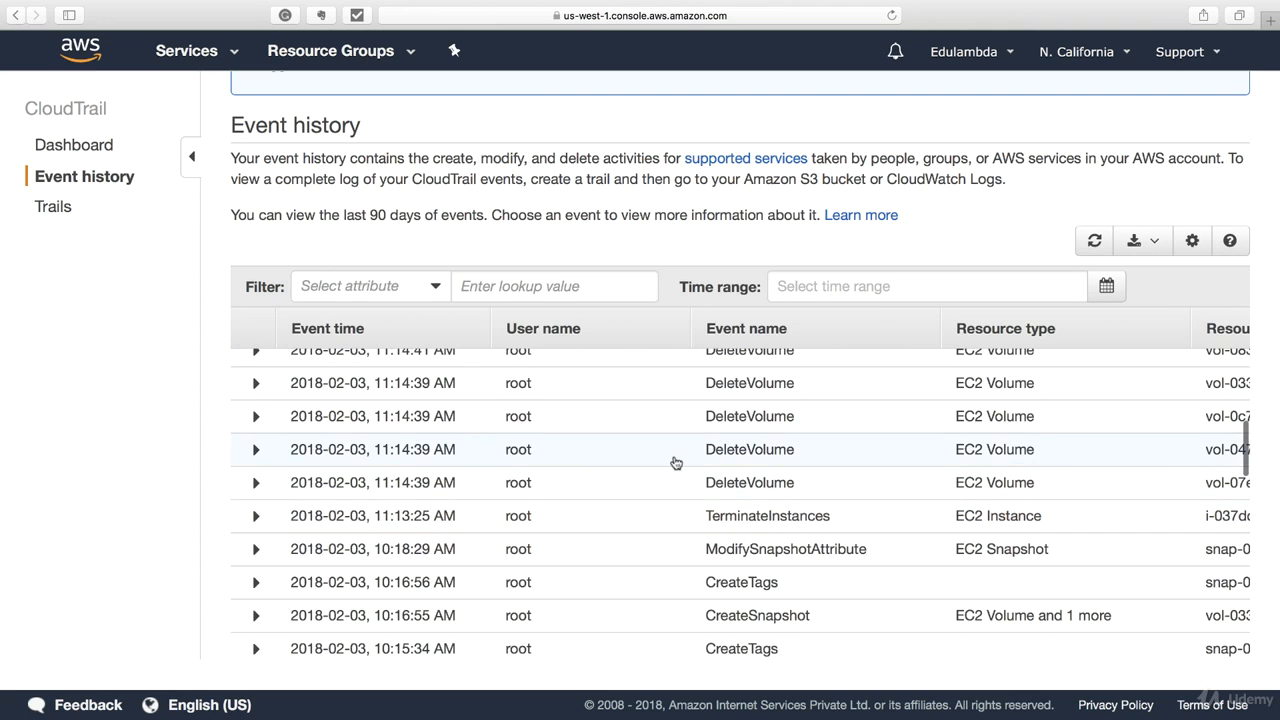
scroll(676, 462, "up", 5)
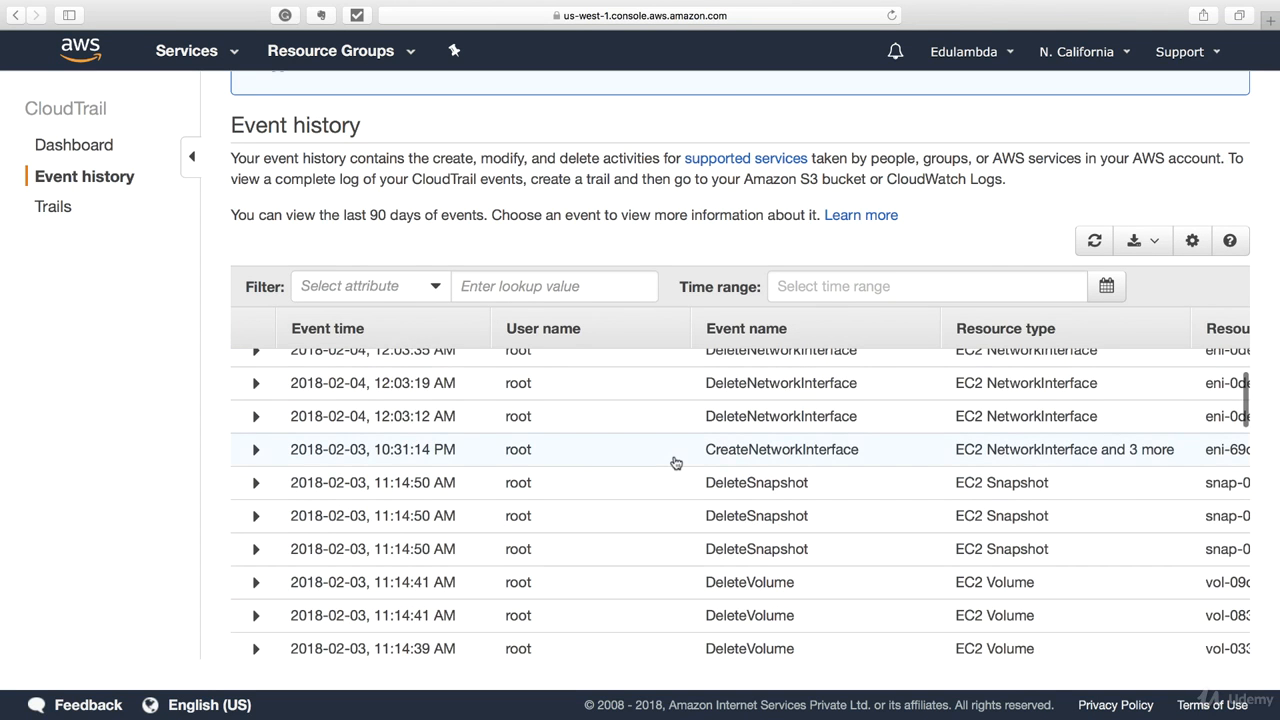
- Return to the top of the event history and examine how many days of events it covers
scroll(676, 462, "up", 5)
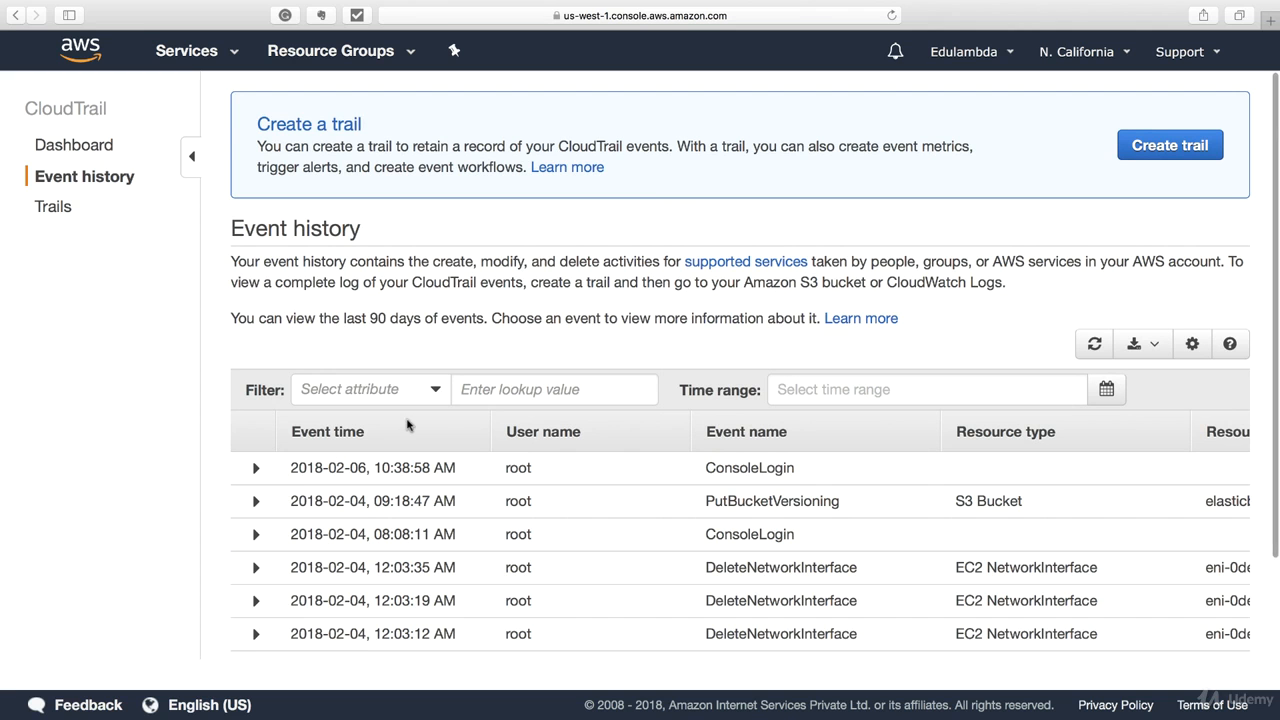
left_click_drag(348, 318, 413, 318)
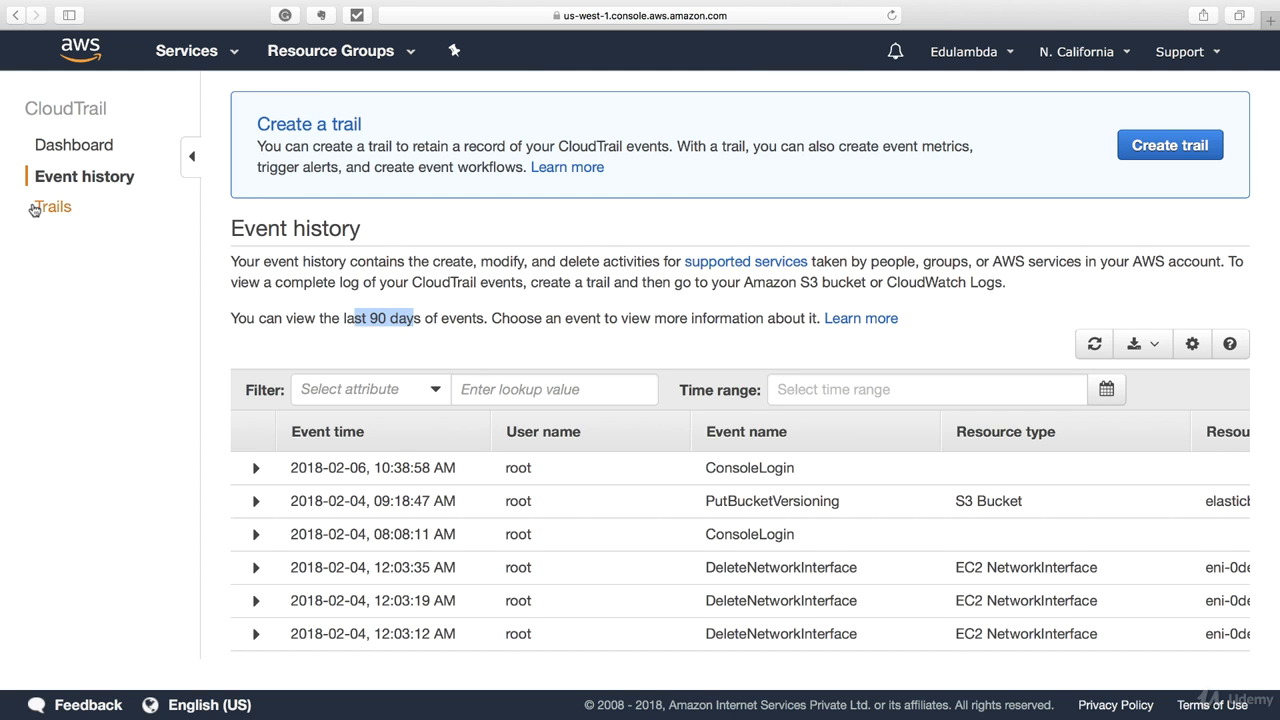
scroll(455, 497, "down", 2)
scroll(455, 497, "up", 3)
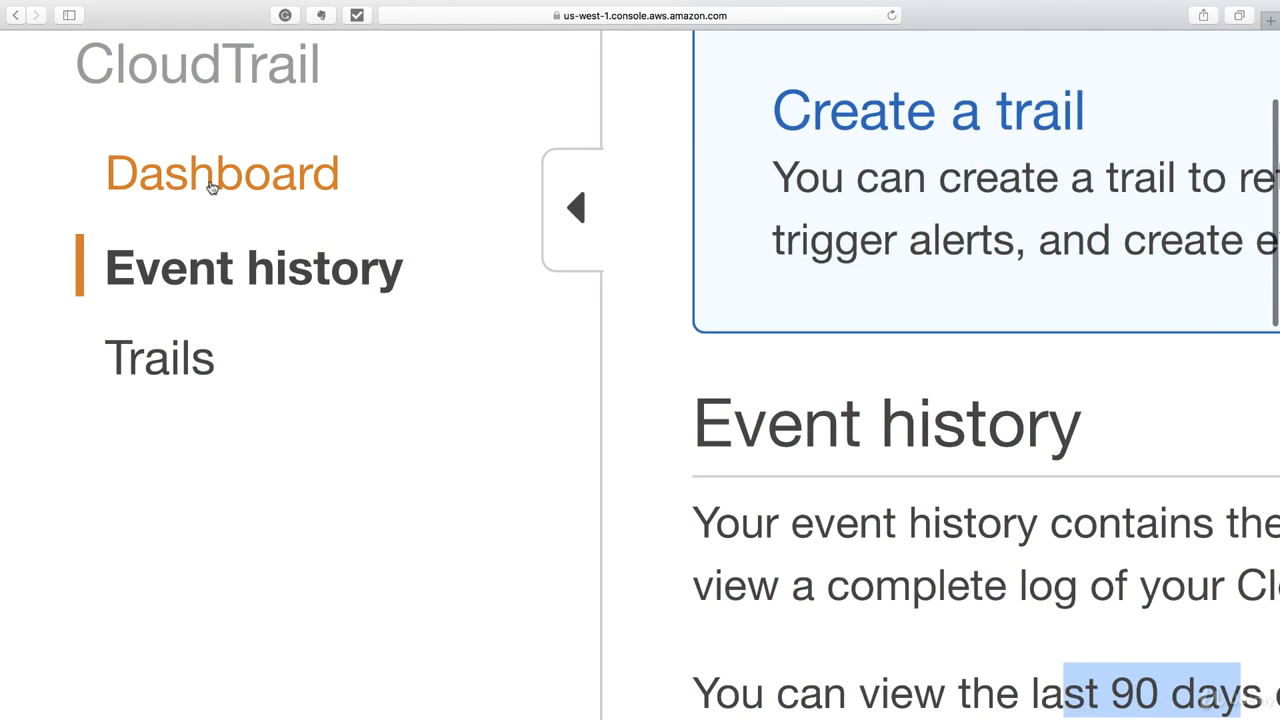
- Visit the CloudTrail dashboard, open the list of trails and start creating a new trail
left_click(71, 151)
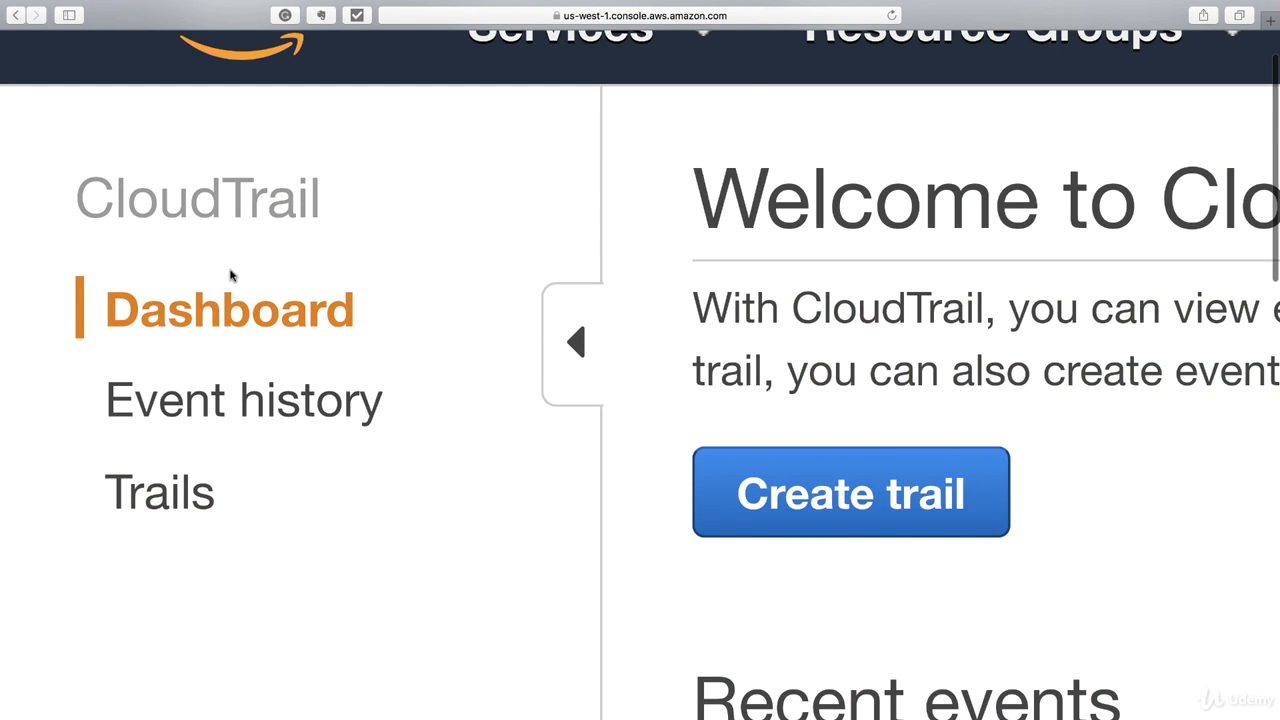
left_click(192, 510)
key("super+minus")
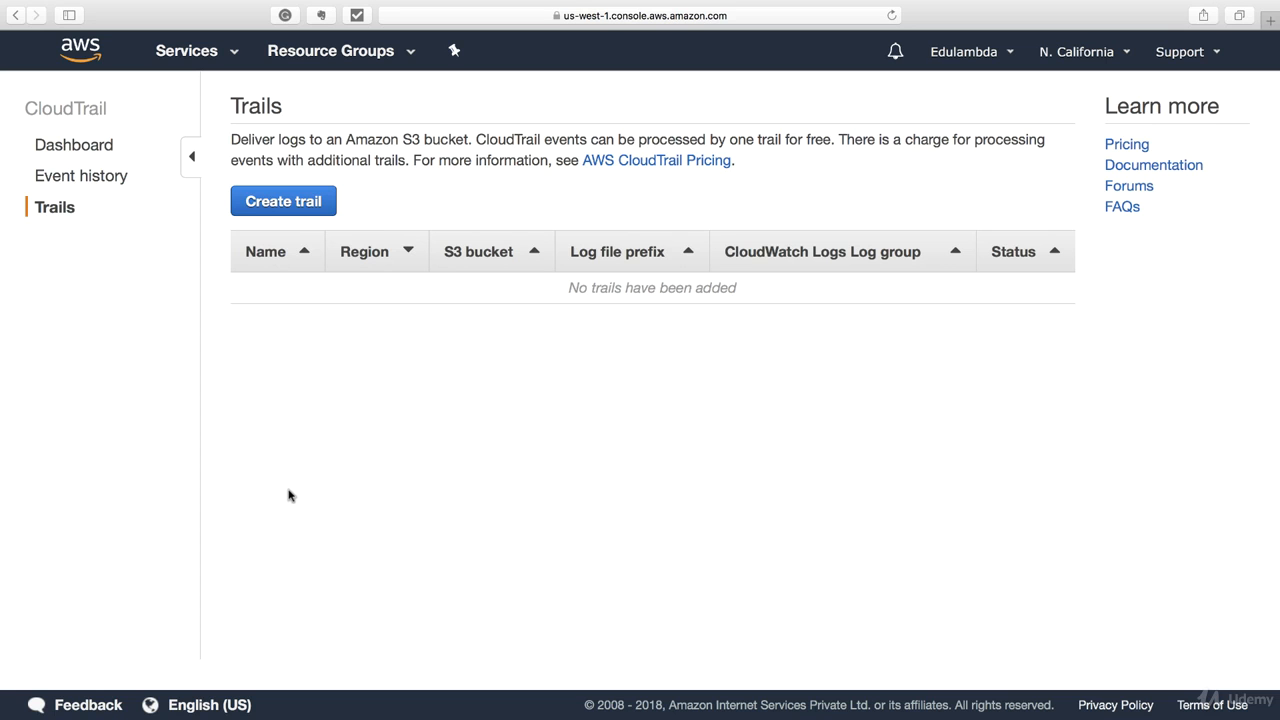
scroll(292, 213, "up", 5)
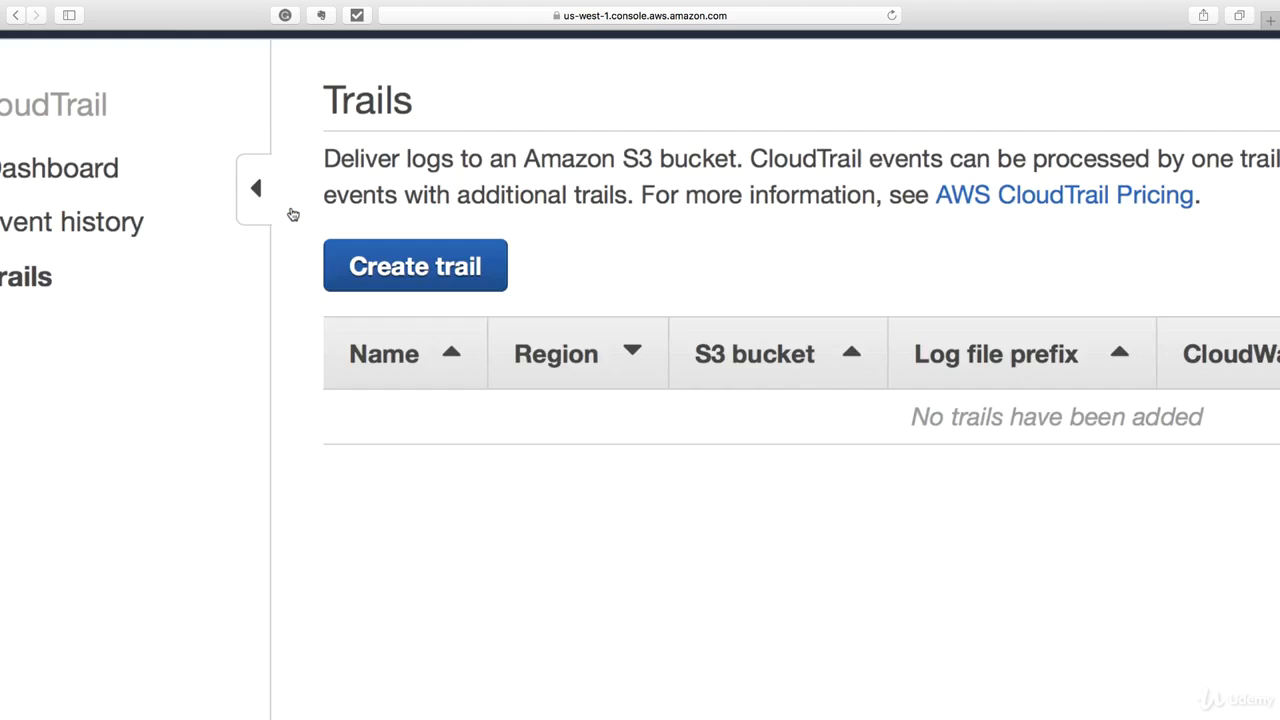
left_click(657, 383)
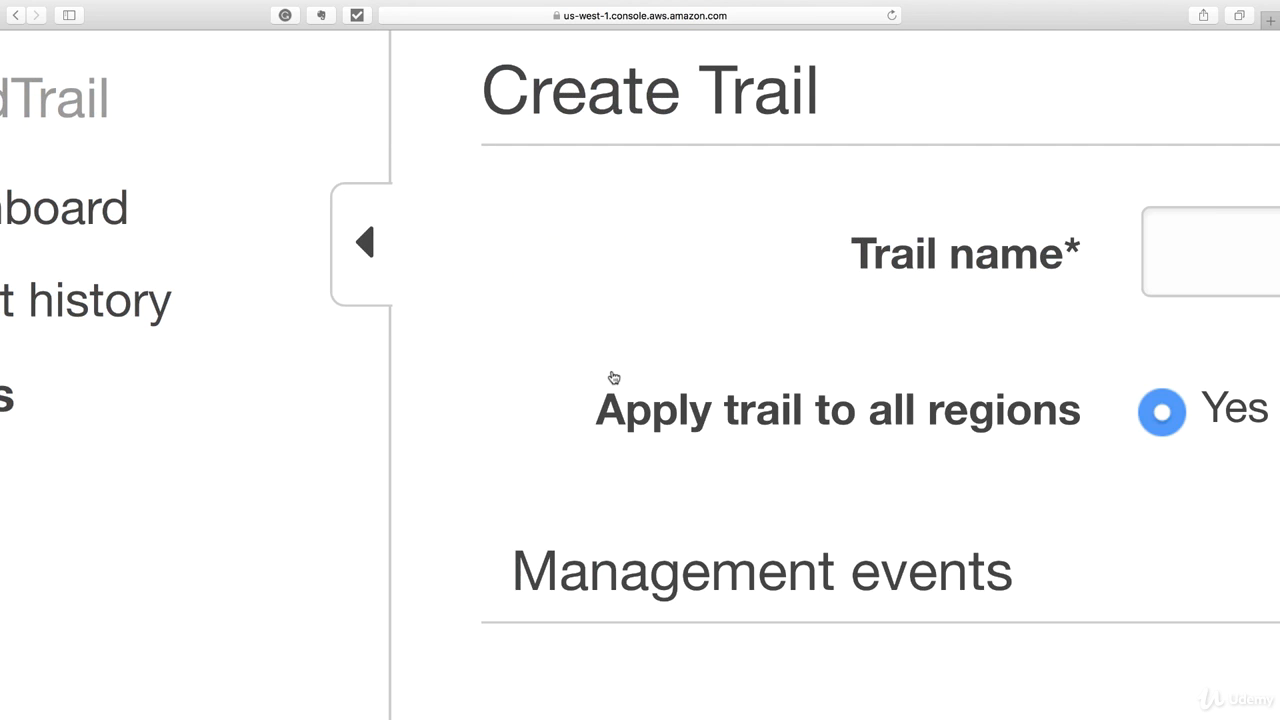
scroll(612, 379, "right", 2)
scroll(608, 378, "down", 5)
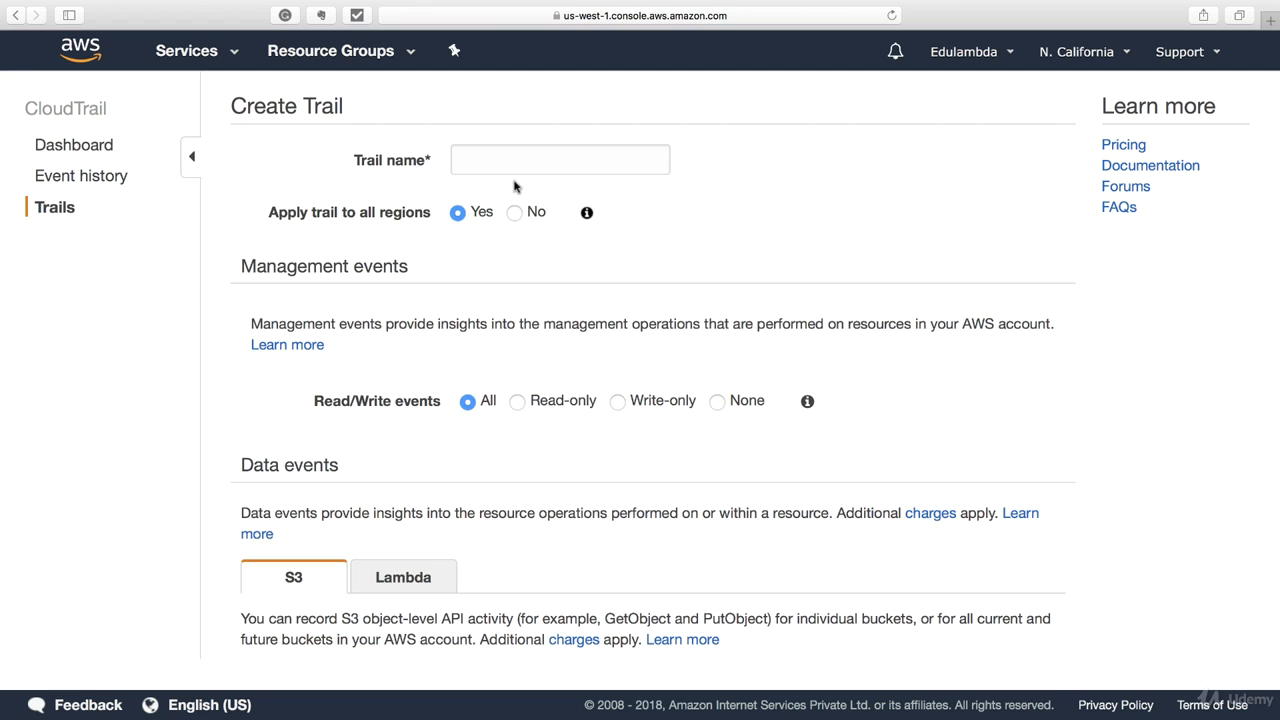
- Name the new trail test-trail
left_click(502, 162)
type("te")
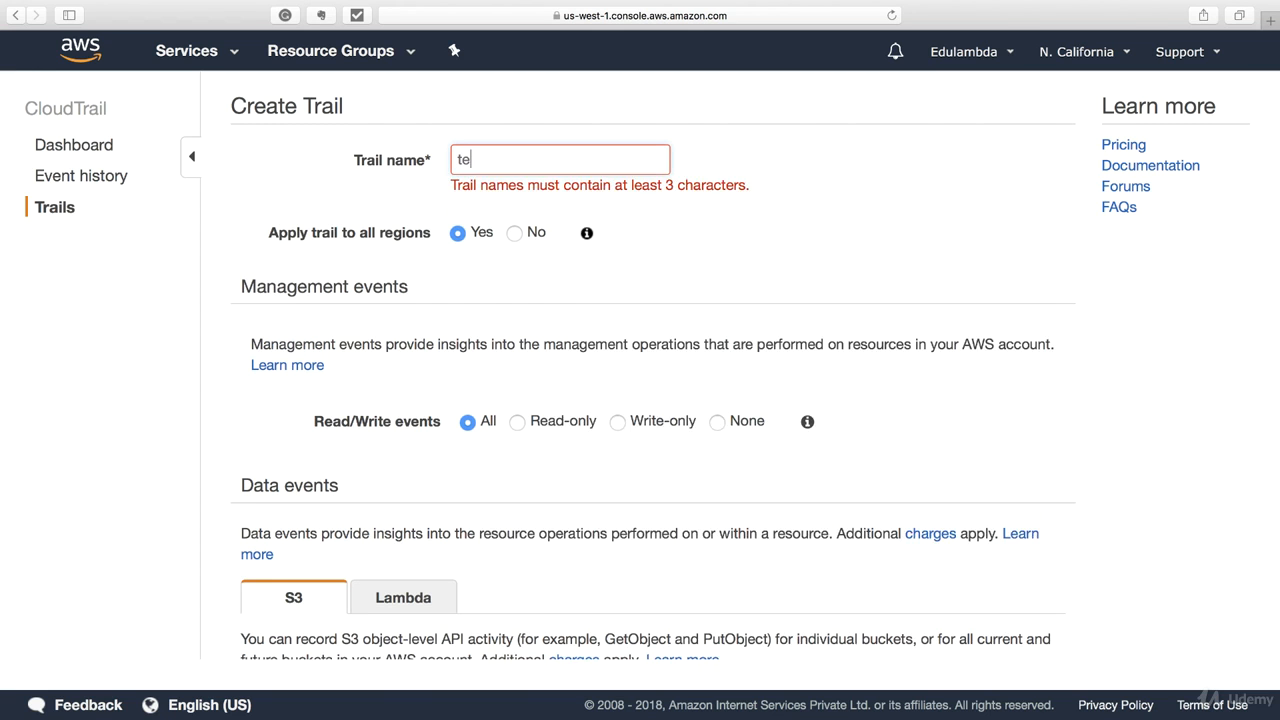
type("st-tra")
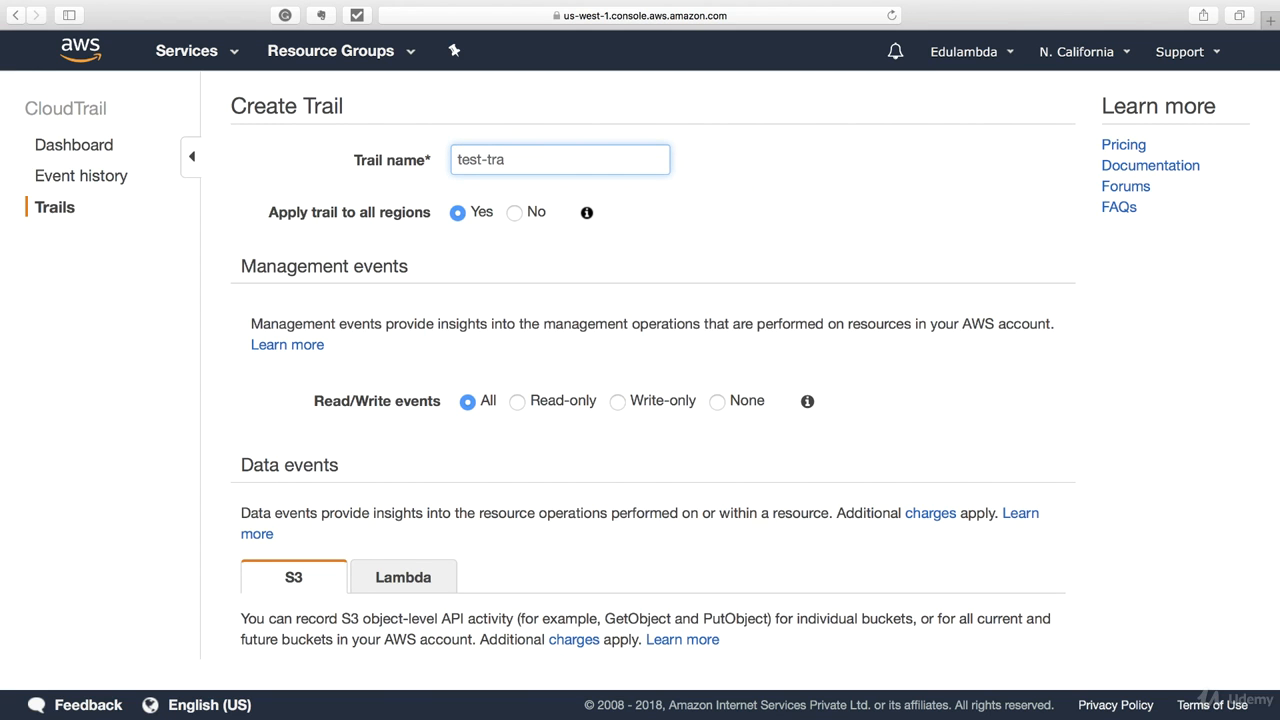
type("il")
- Review the available AWS regions and set the trail not to apply to all regions
left_click_drag(268, 212, 428, 204)
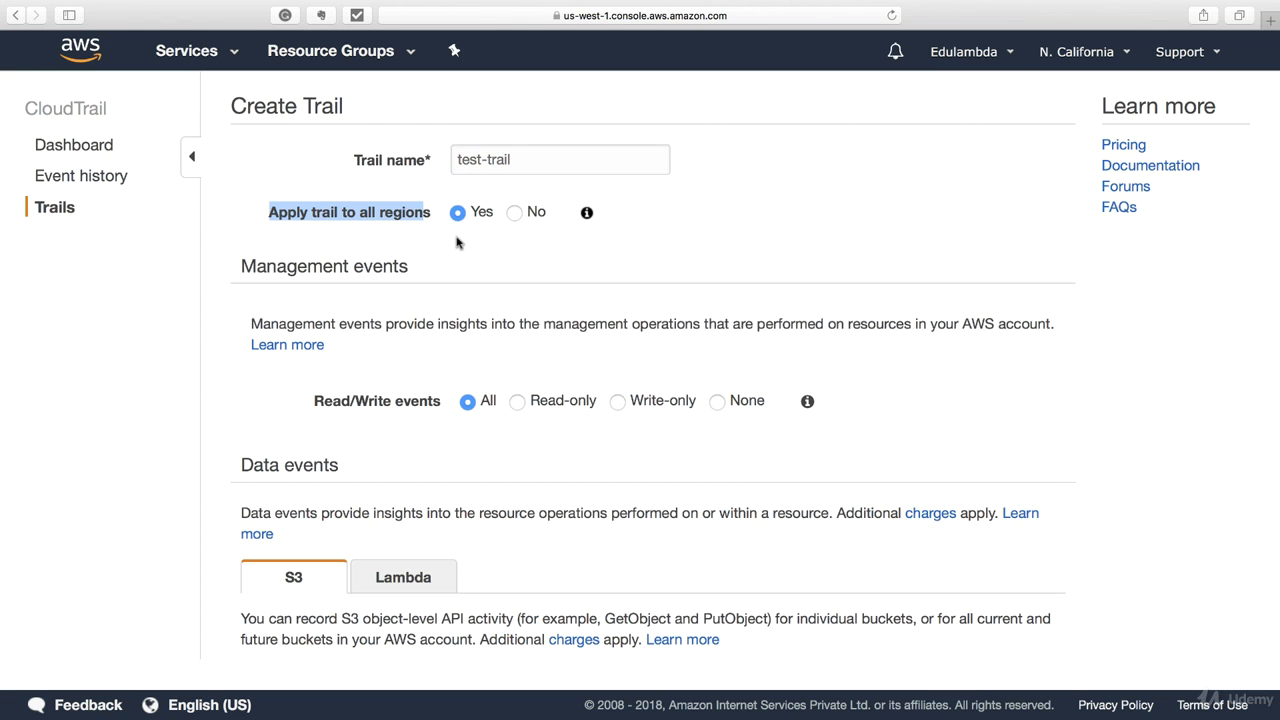
left_click(336, 232)
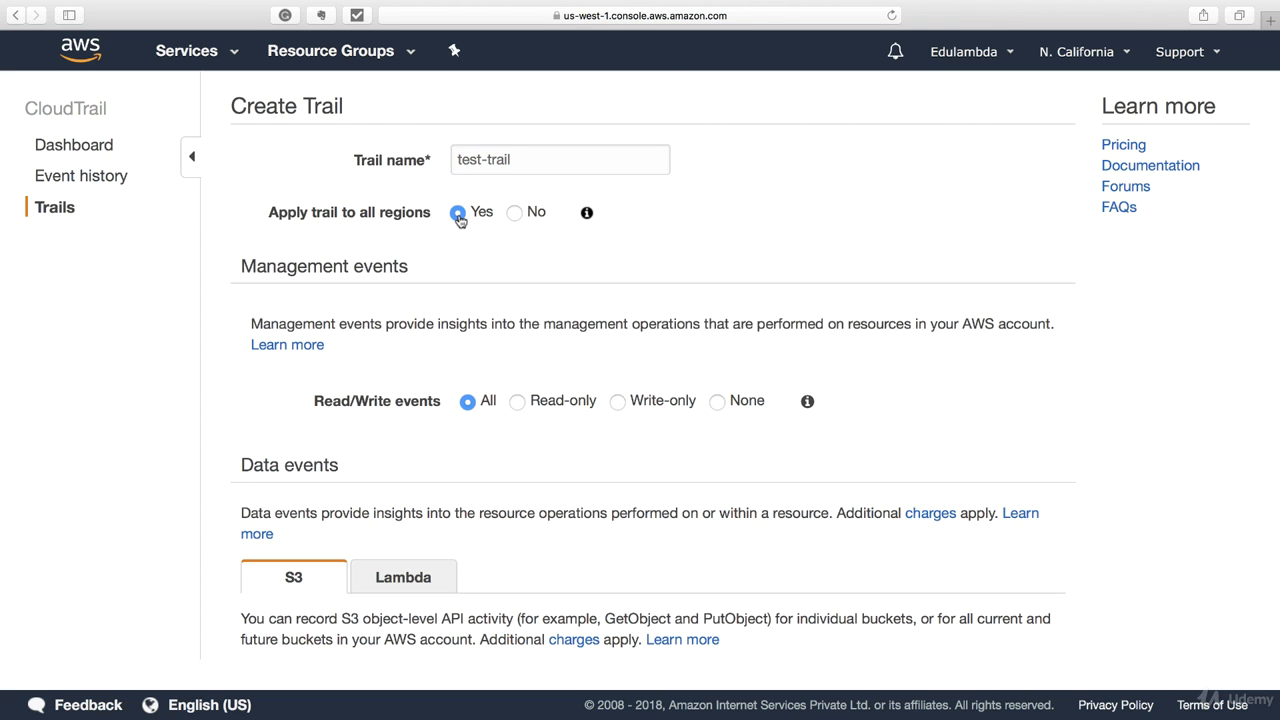
left_click_drag(537, 161, 452, 161)
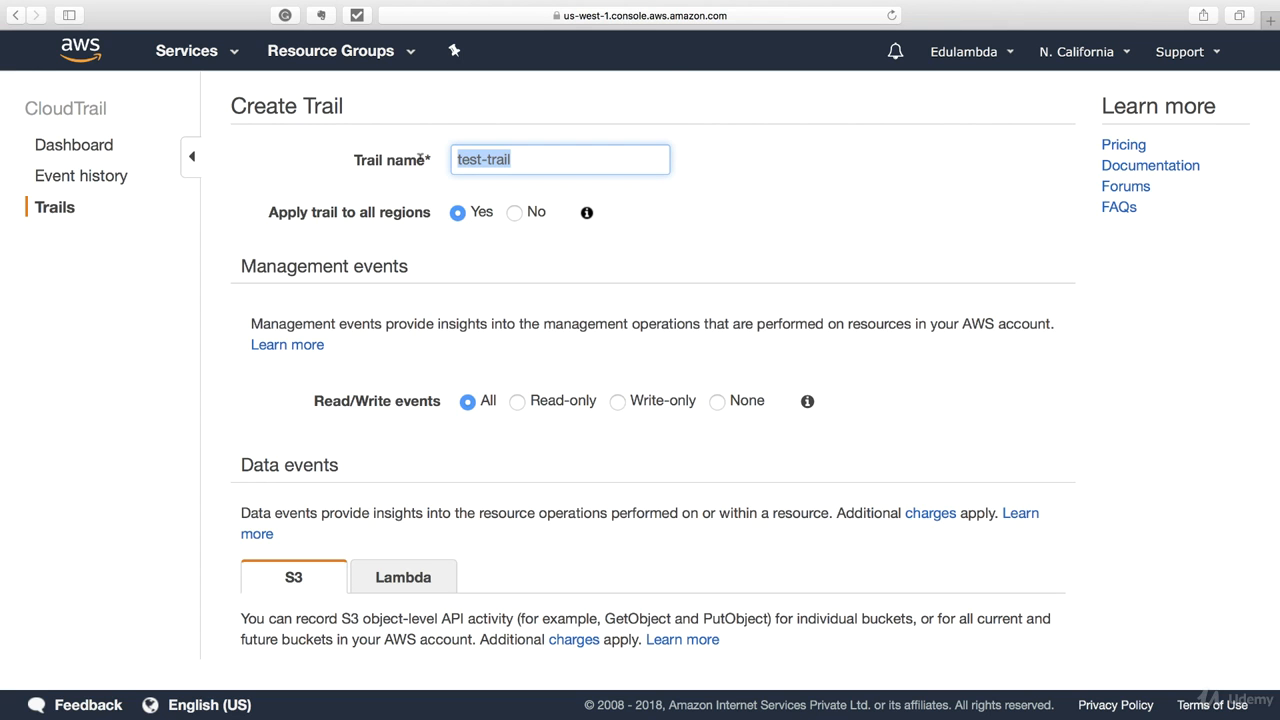
left_click(1075, 66)
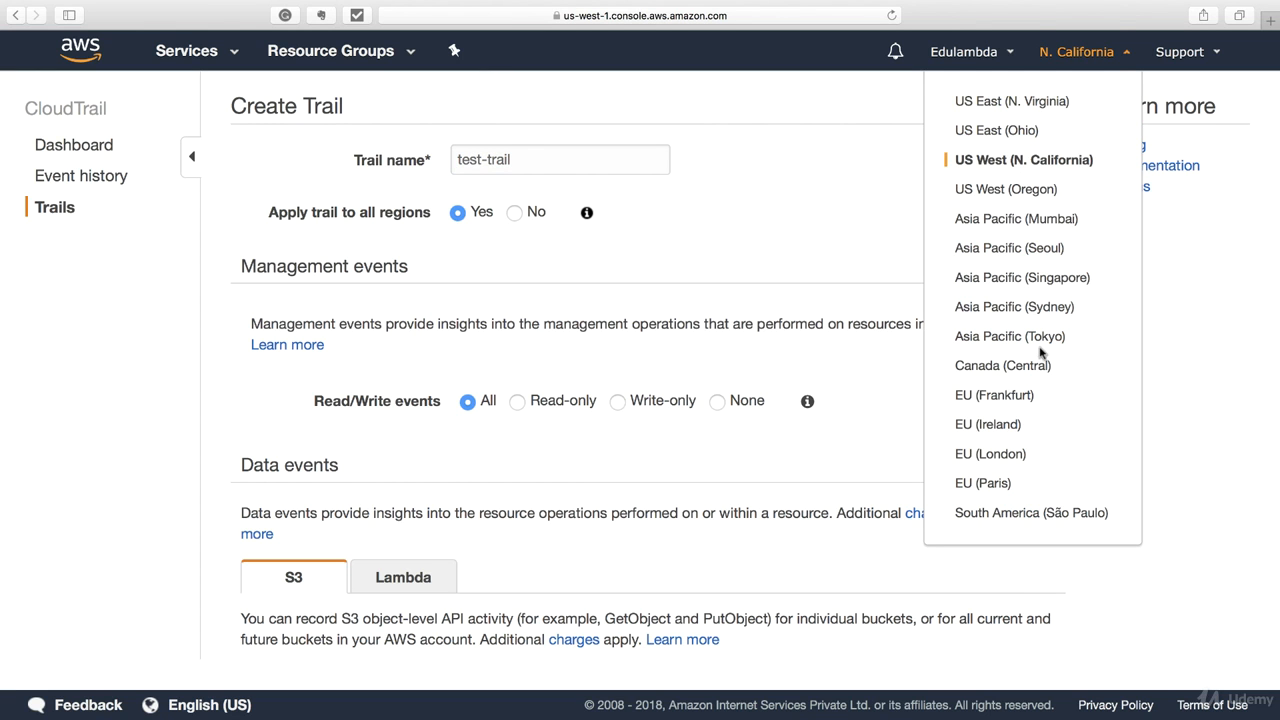
left_click(546, 246)
left_click(514, 212)
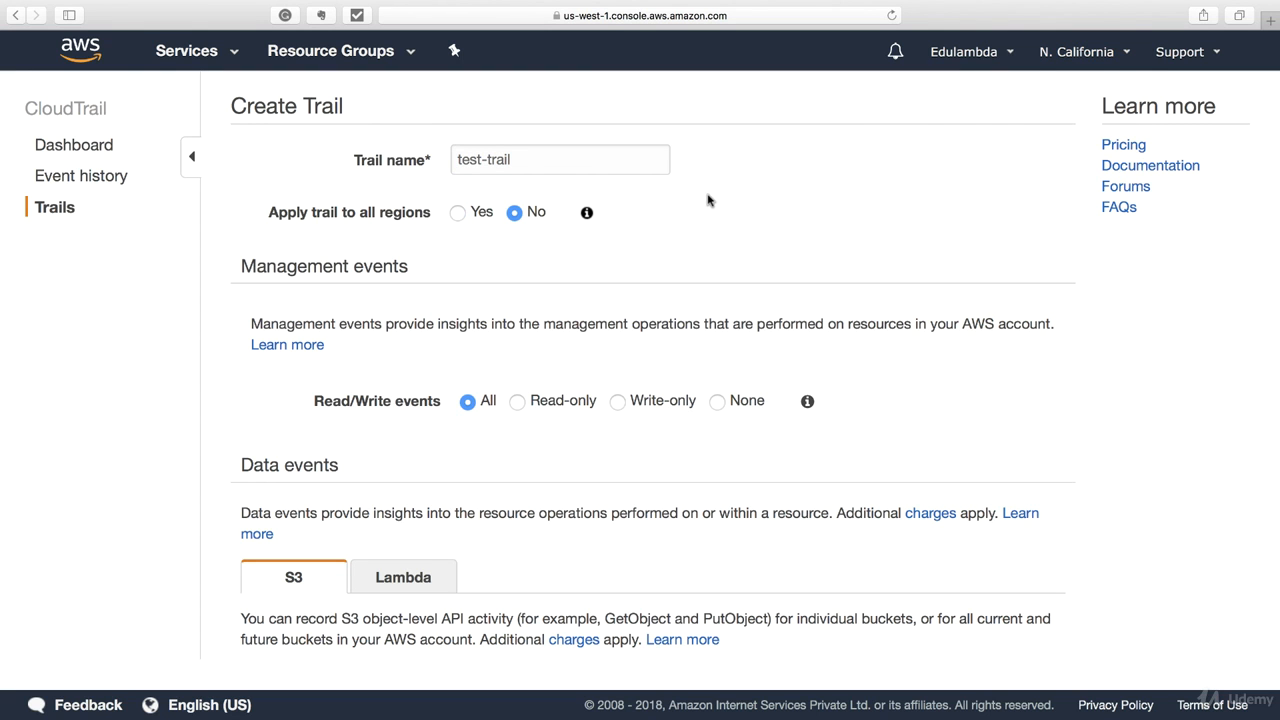
- Check the current region in the region list, try applying the trail to all regions, and return the option to No
left_click(1055, 60)
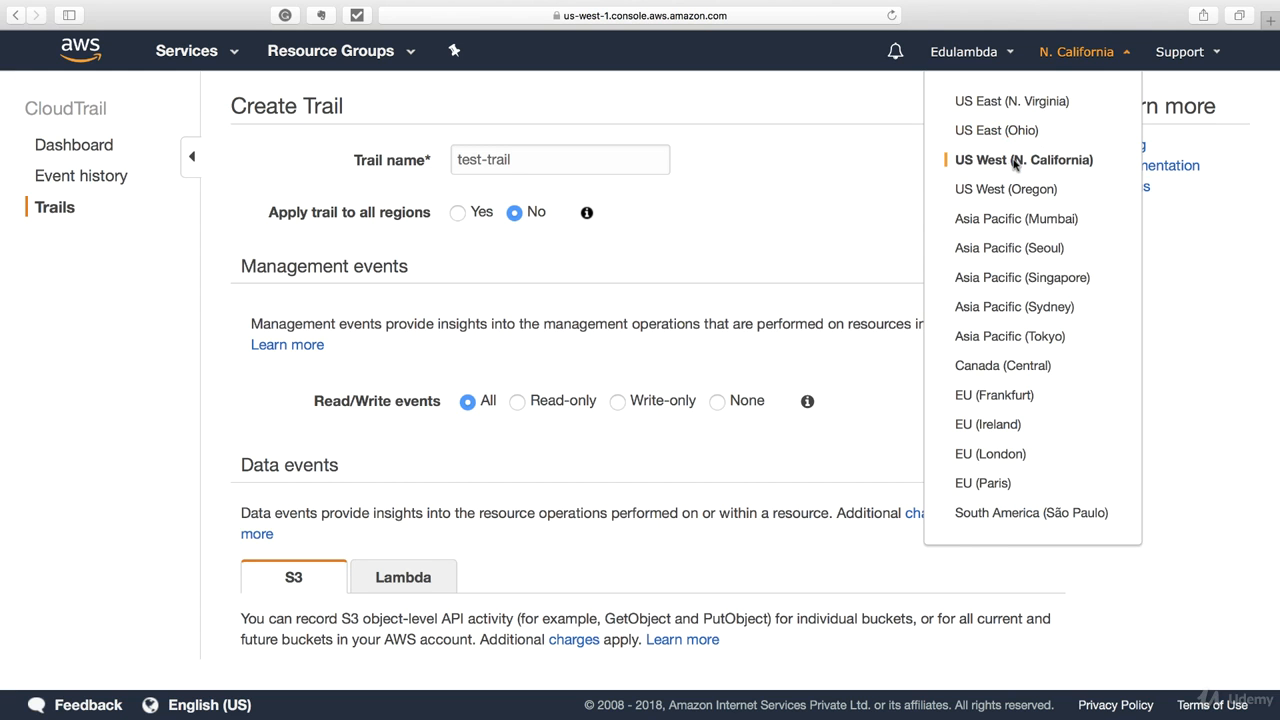
left_click(809, 204)
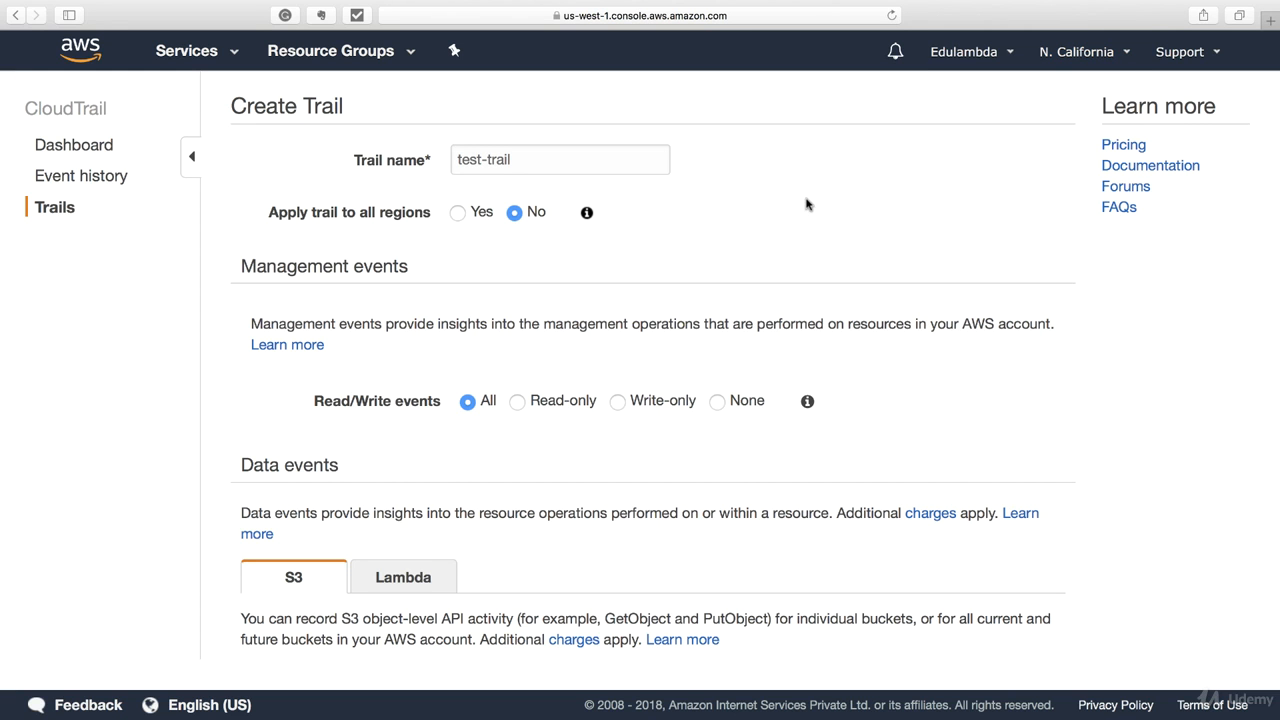
left_click(458, 214)
left_click_drag(270, 213, 416, 213)
left_click(514, 213)
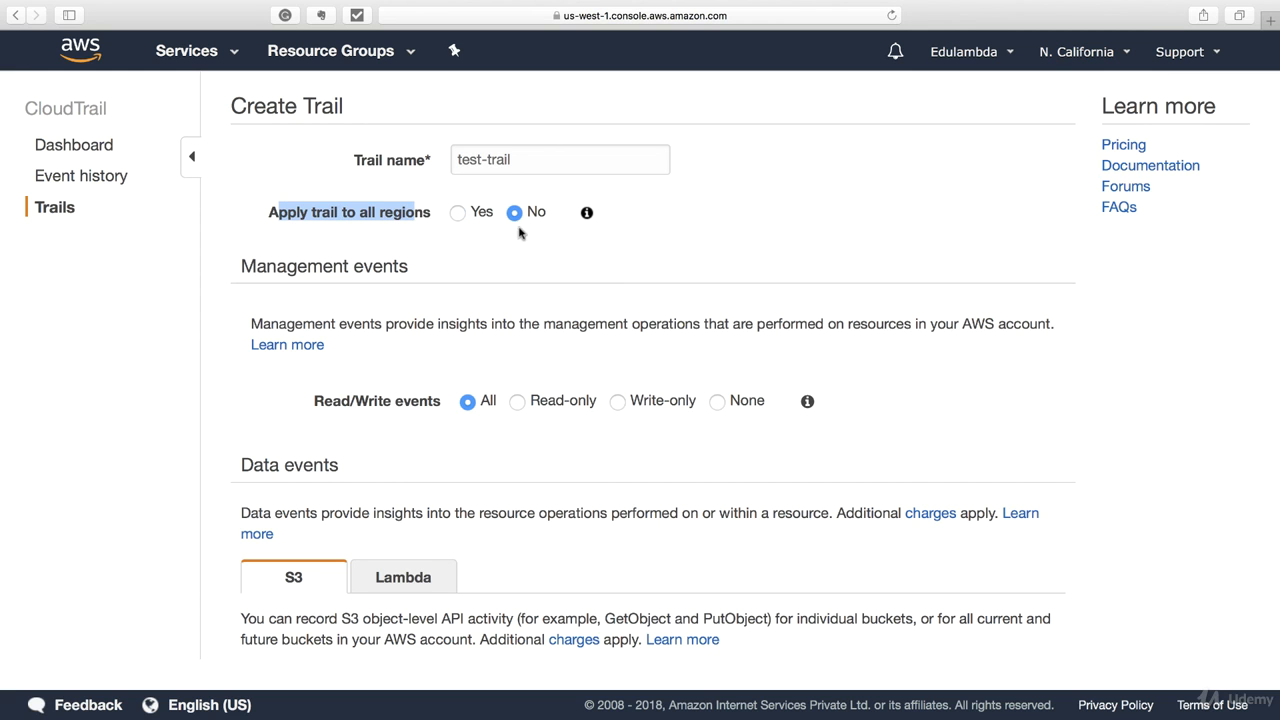
- Review the console's region list for the region a single-region trail covers, and close the list
left_click(1100, 58)
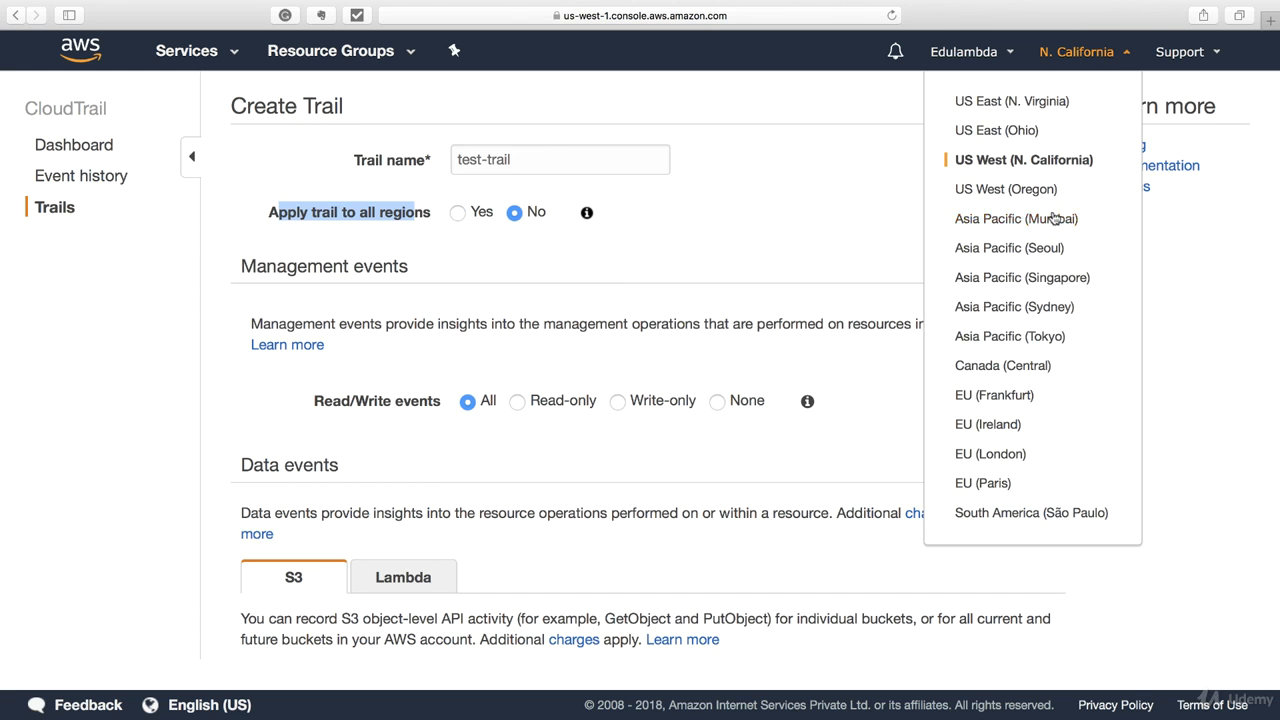
left_click(835, 206)
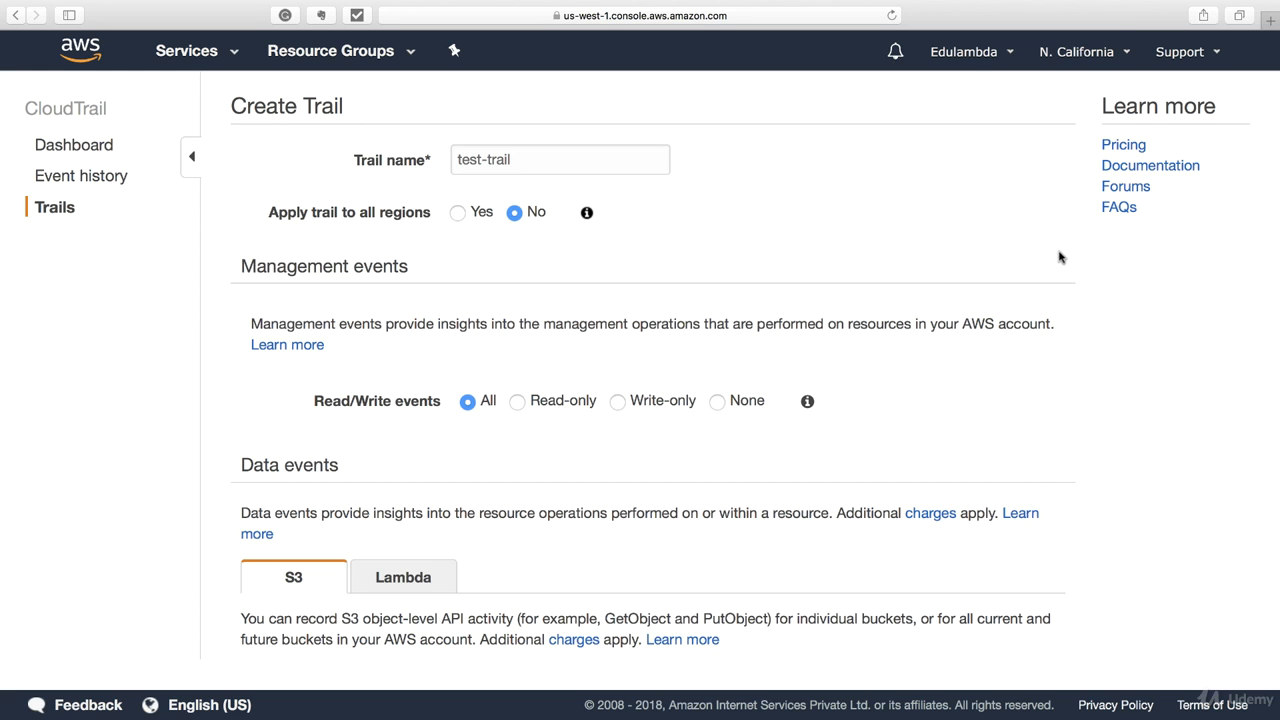
left_click(1092, 54)
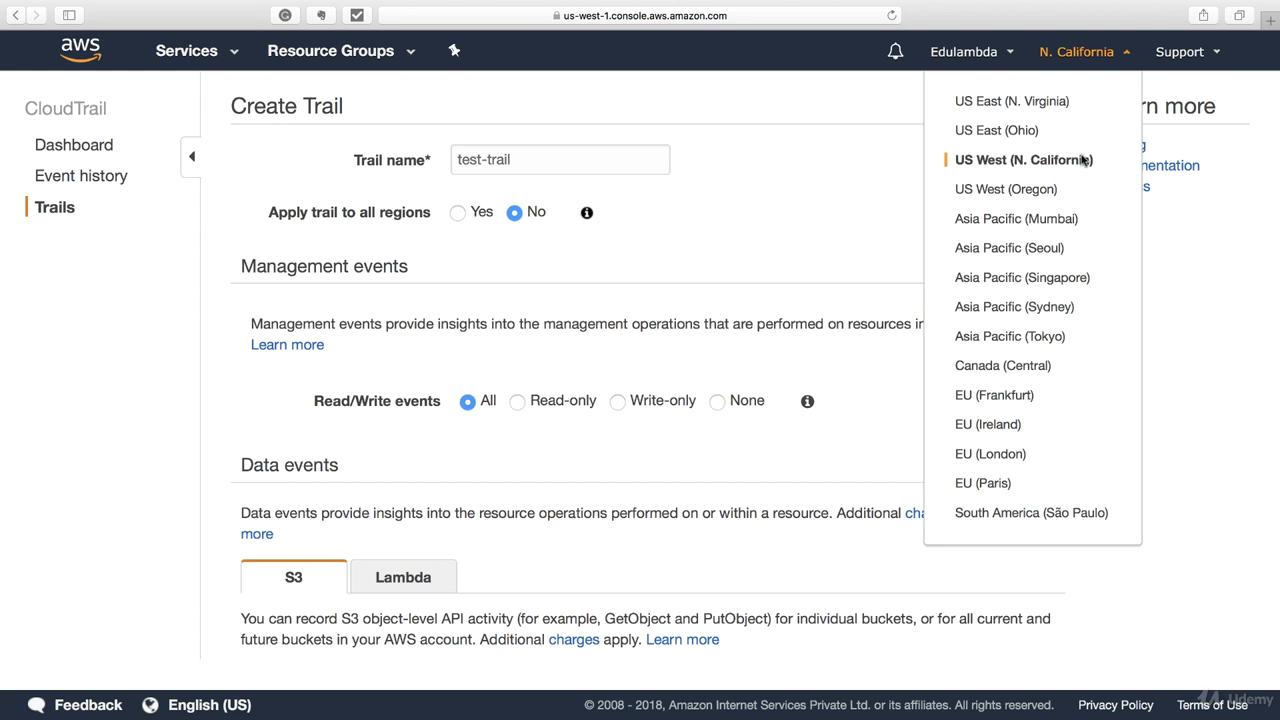
left_click(866, 198)
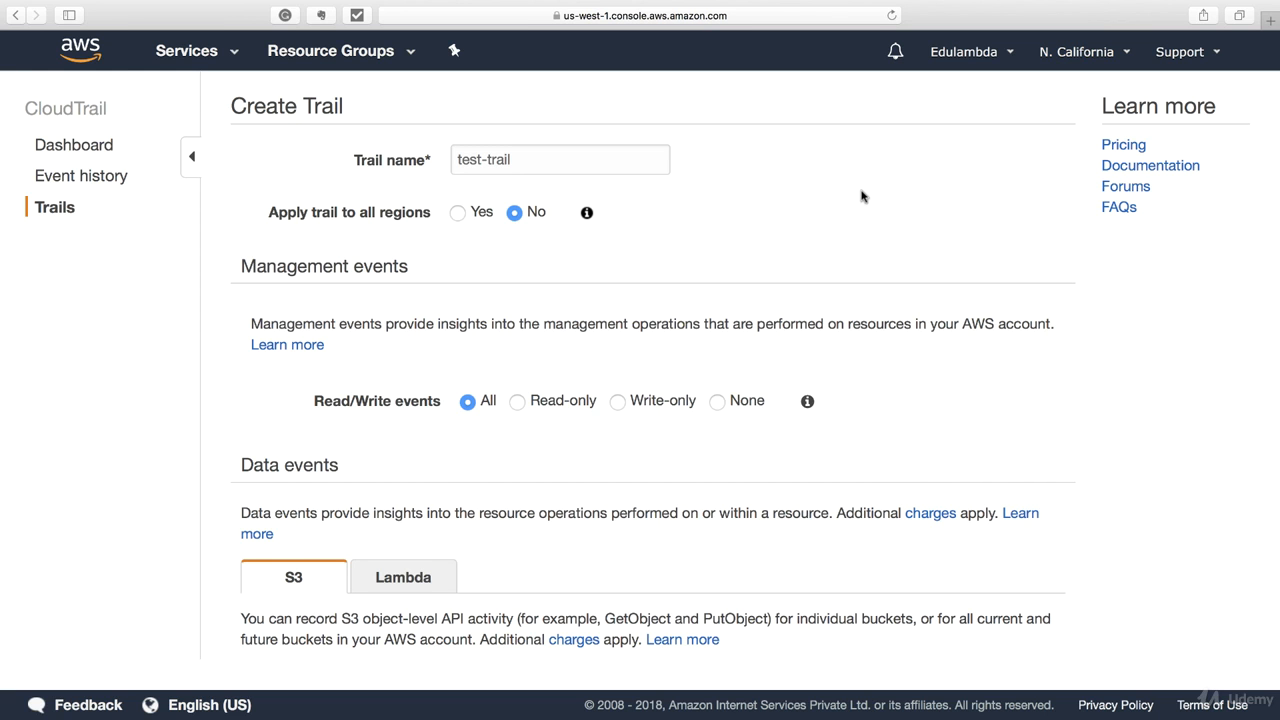
- Examine the description of what management events record for the trail
scroll(516, 342, "down", 1)
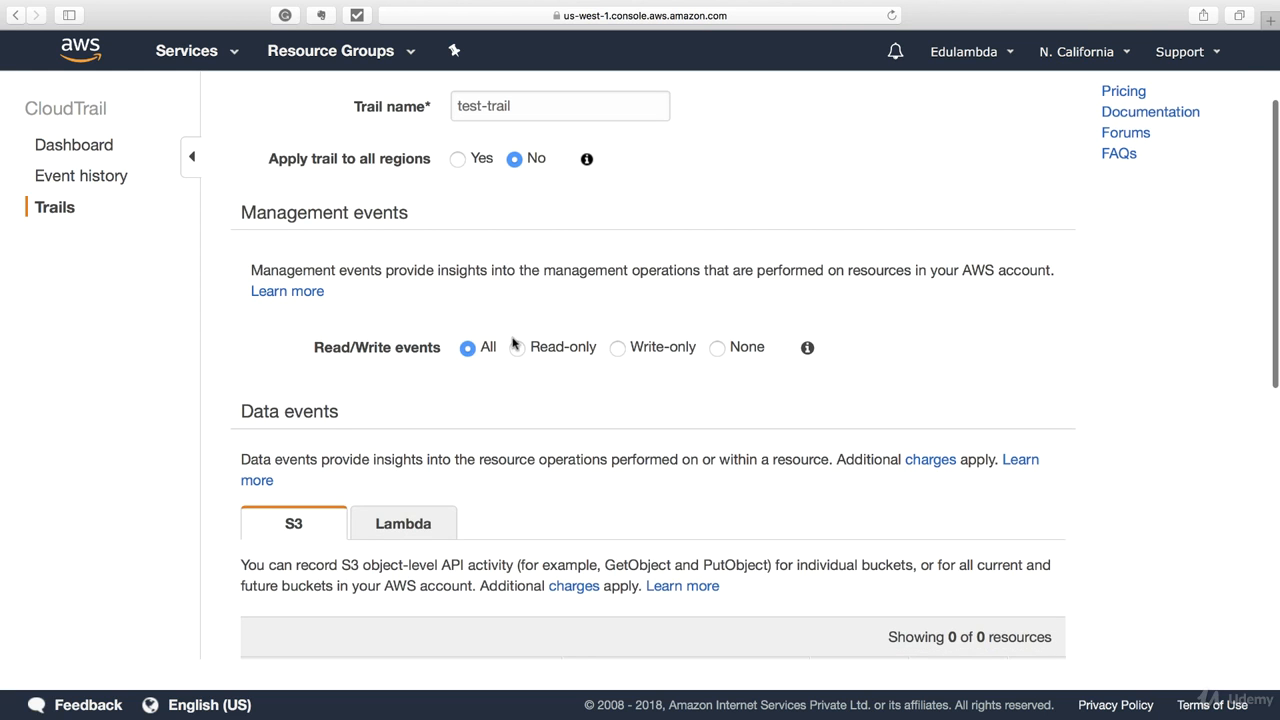
left_click_drag(258, 265, 600, 289)
left_click(604, 289)
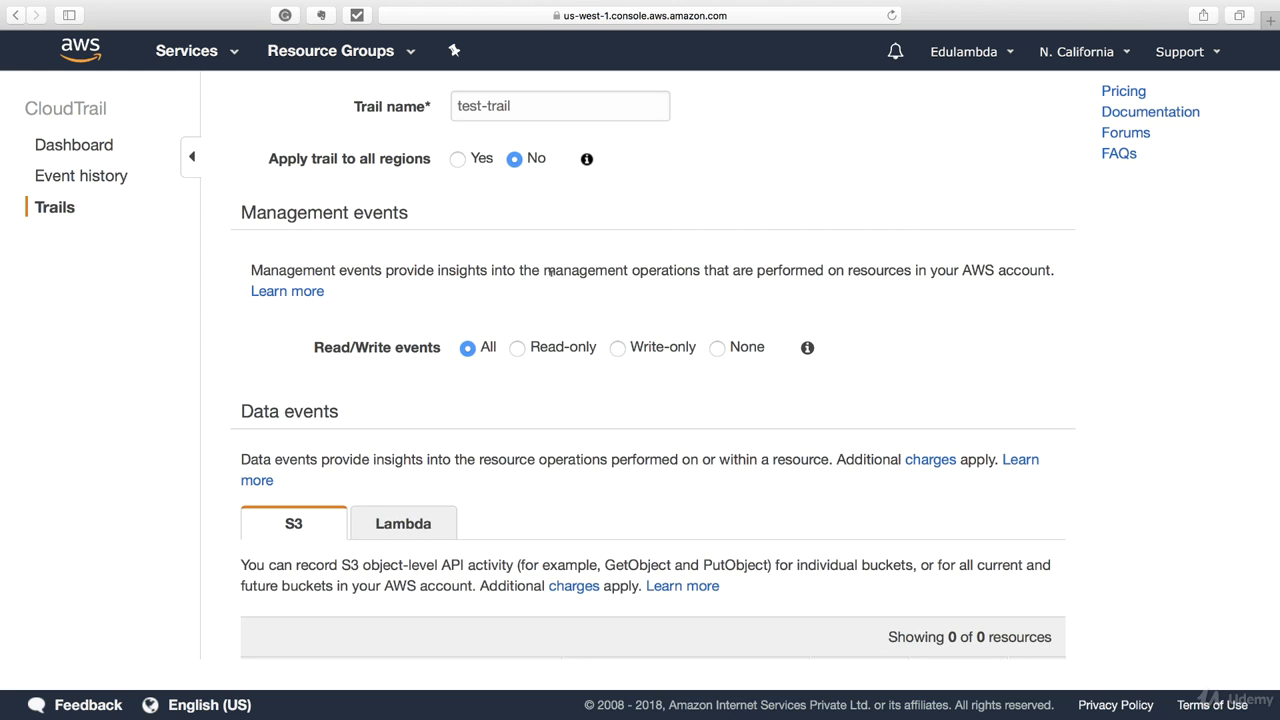
left_click_drag(531, 270, 848, 283)
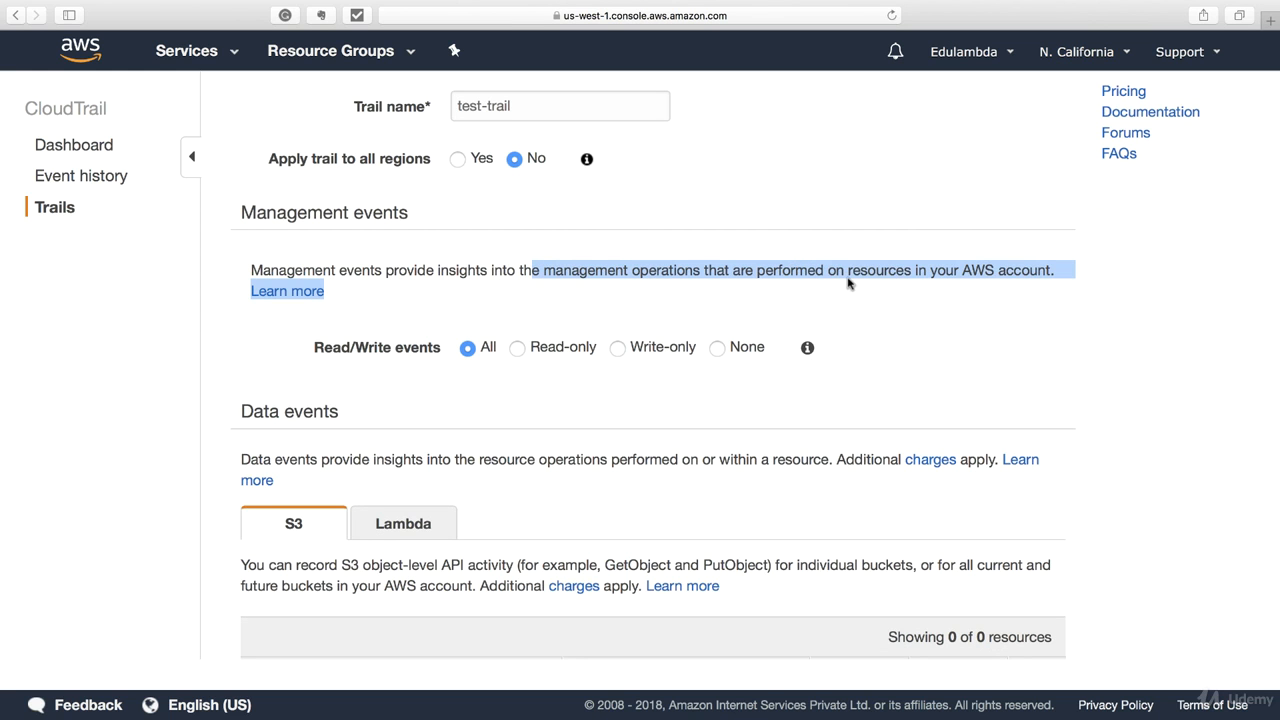
left_click(955, 335)
- Try the Read-only, Write-only and None options for the management read/write events, and set the choice back to All
scroll(956, 337, "down", 1)
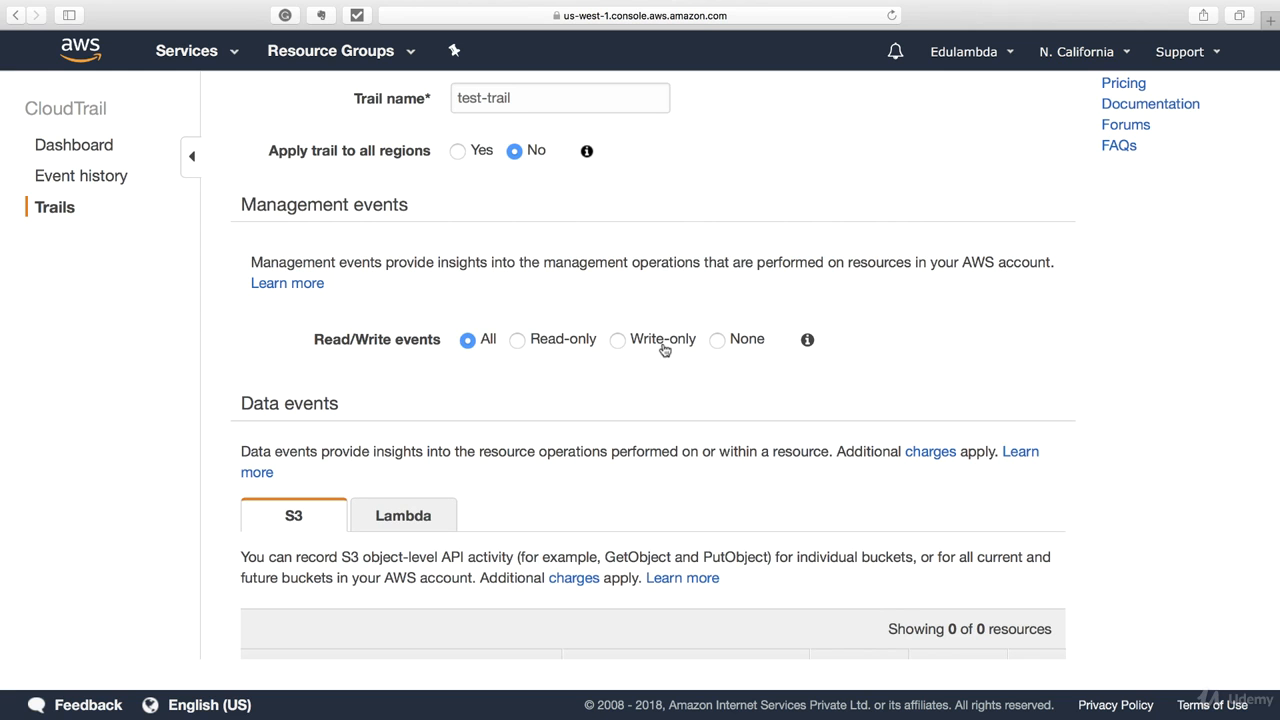
left_click_drag(411, 339, 559, 333)
left_click(582, 397)
left_click(517, 339)
scroll(624, 399, "up", 1)
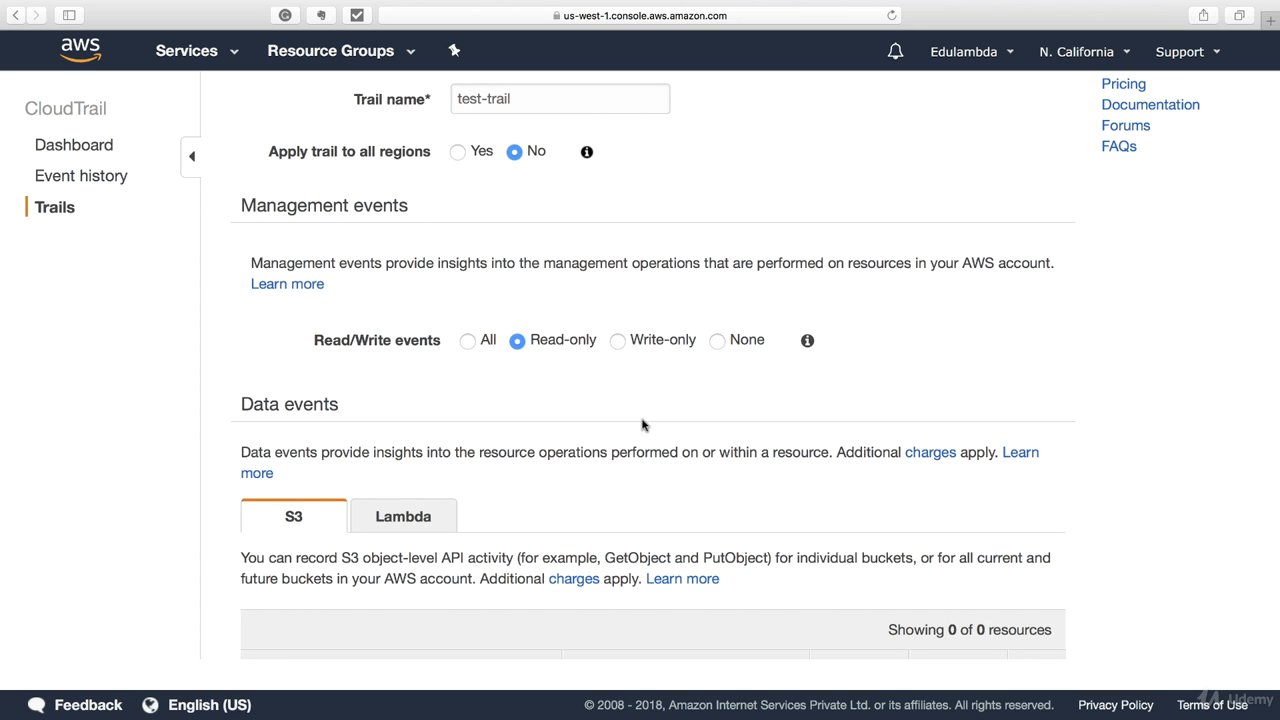
left_click(620, 341)
left_click(717, 340)
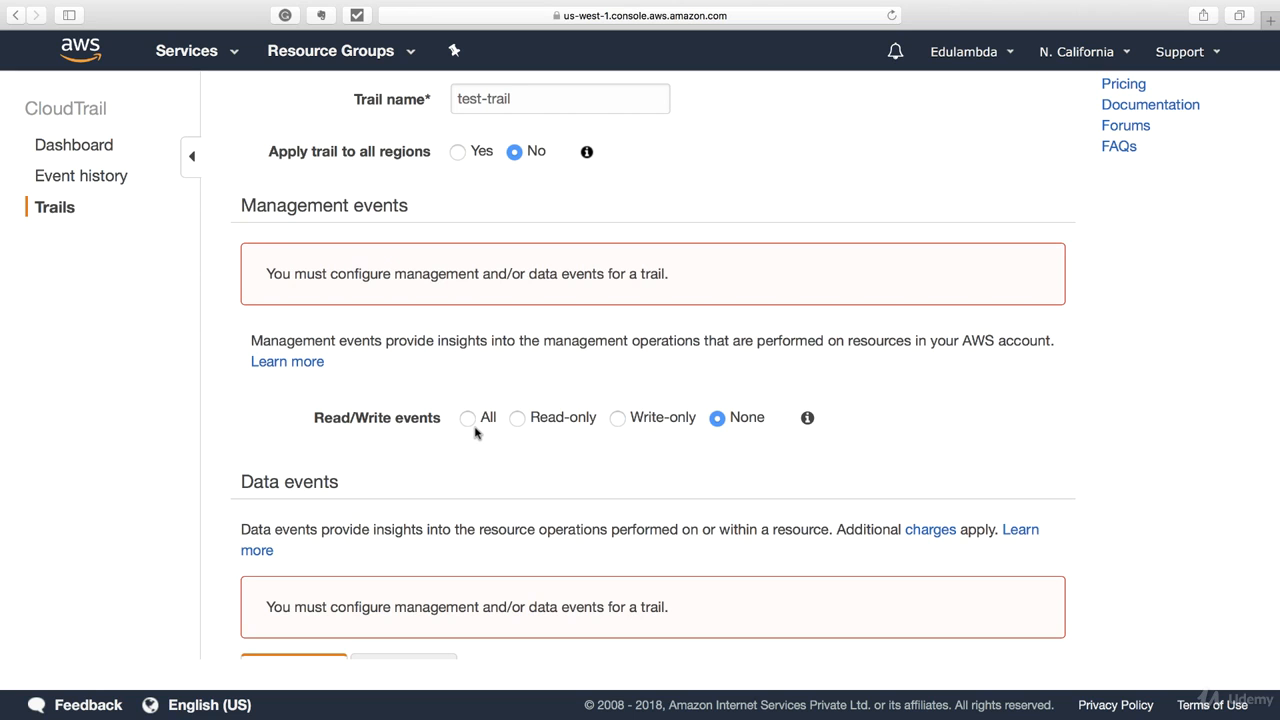
scroll(475, 432, "down", 1)
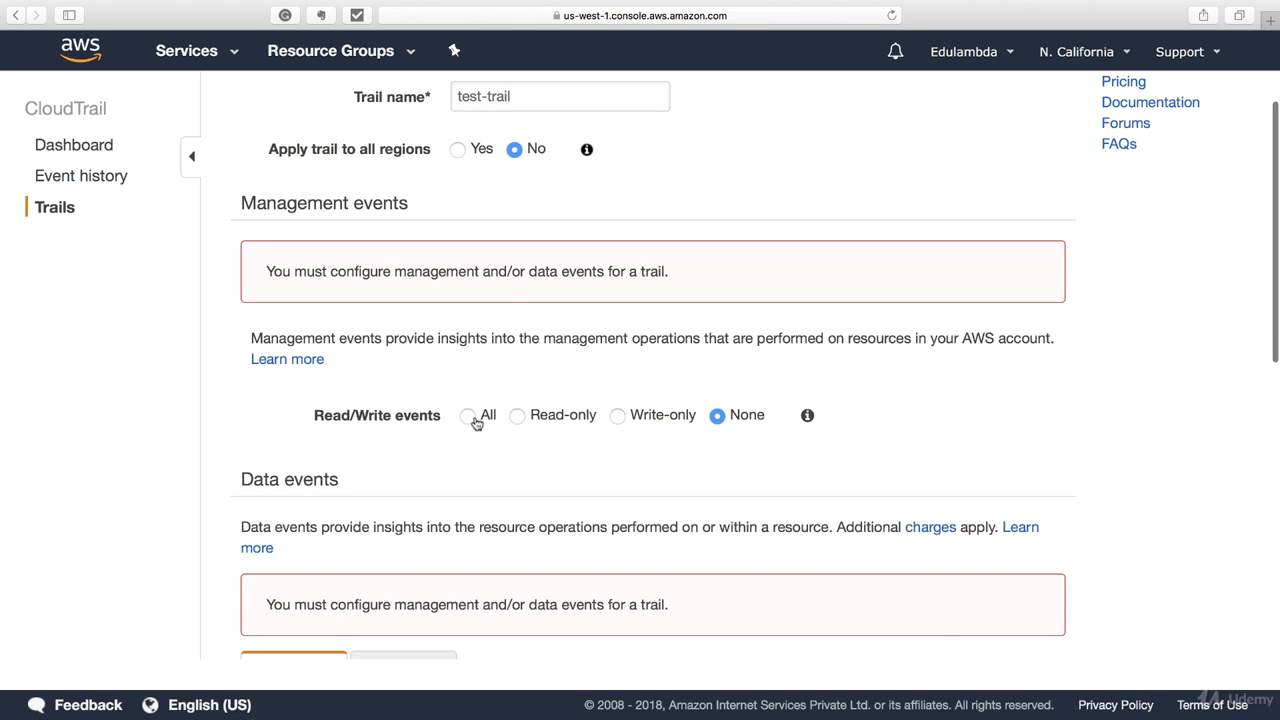
left_click(476, 422)
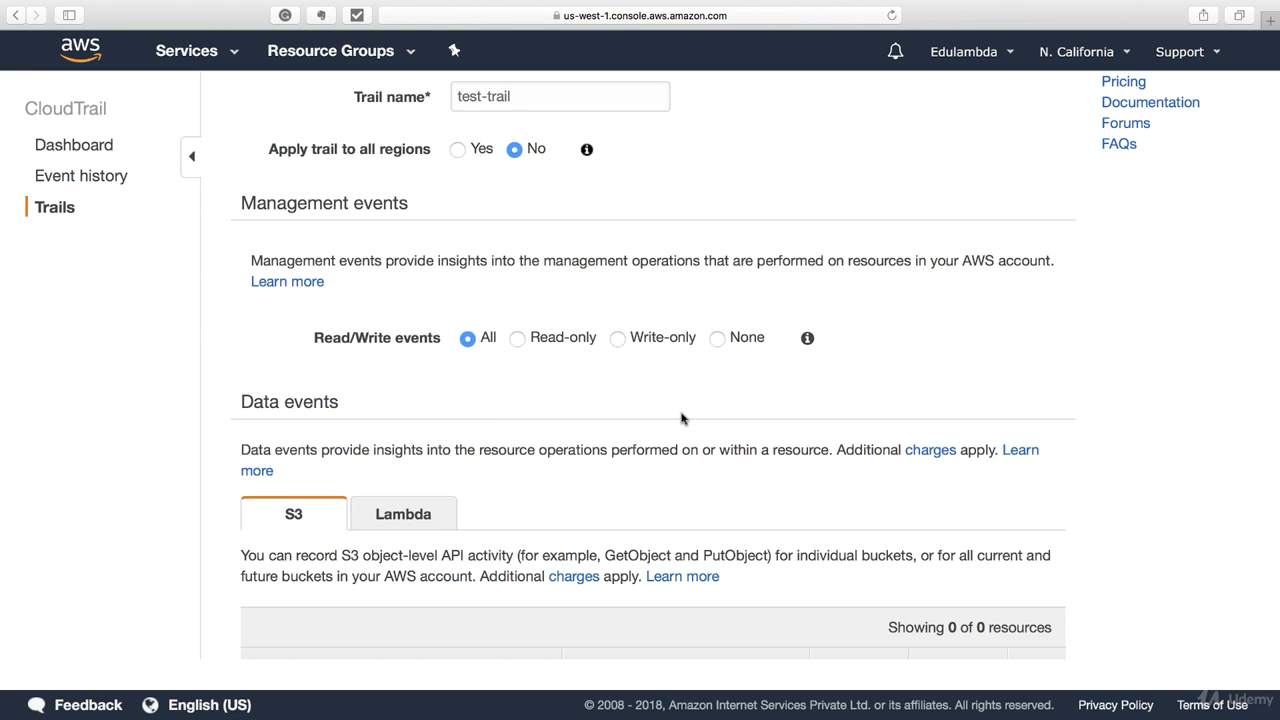
- Examine the trail's data event settings for S3 buckets and for Lambda functions
scroll(680, 418, "down", 4)
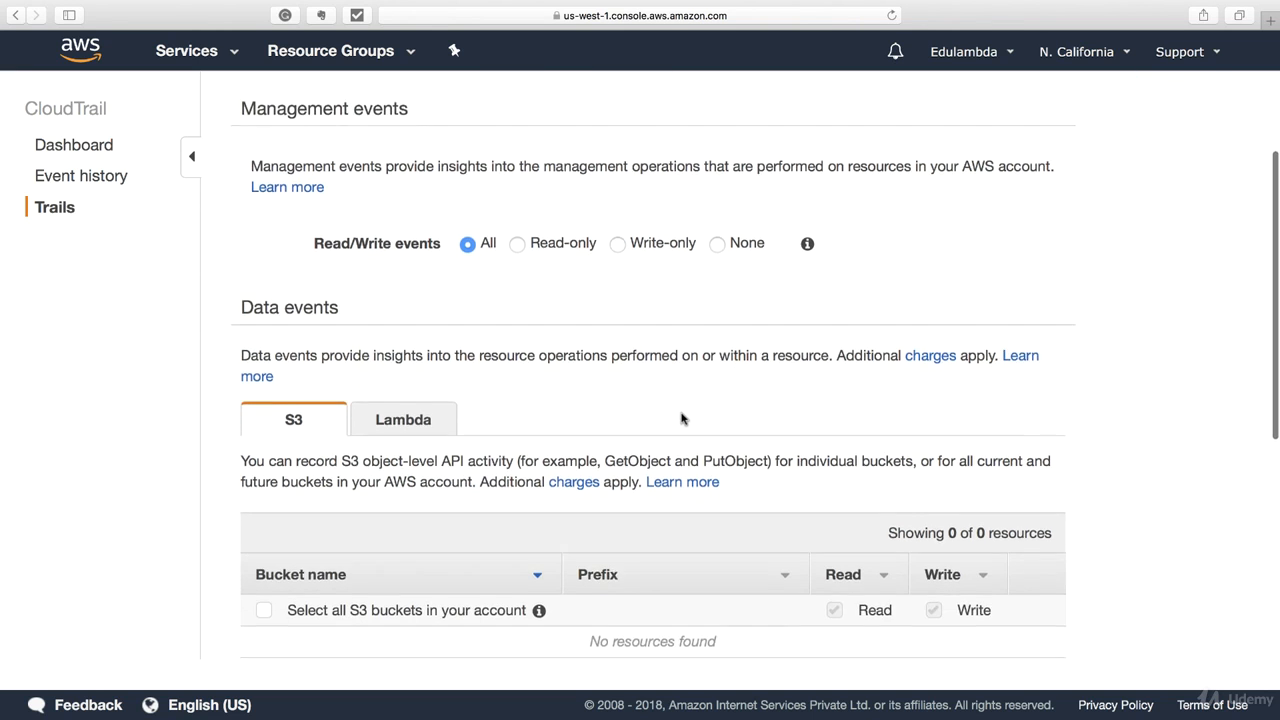
left_click_drag(362, 230, 232, 231)
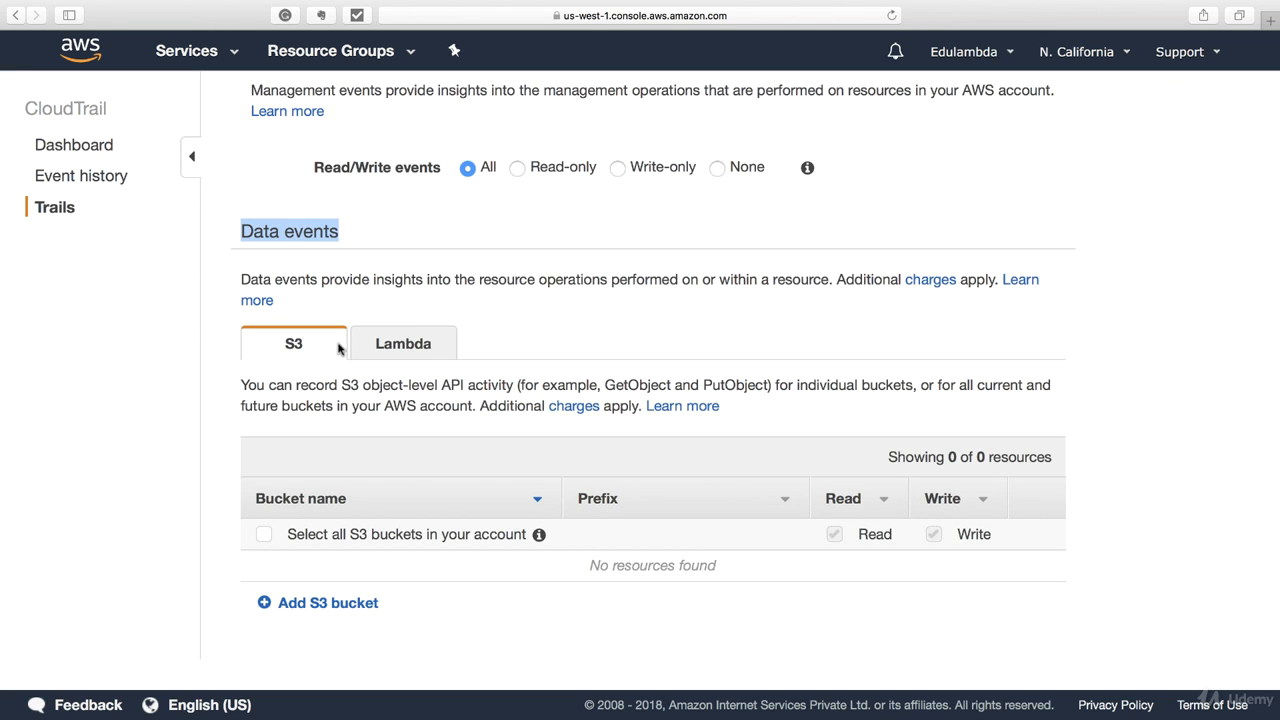
scroll(337, 344, "down", 2)
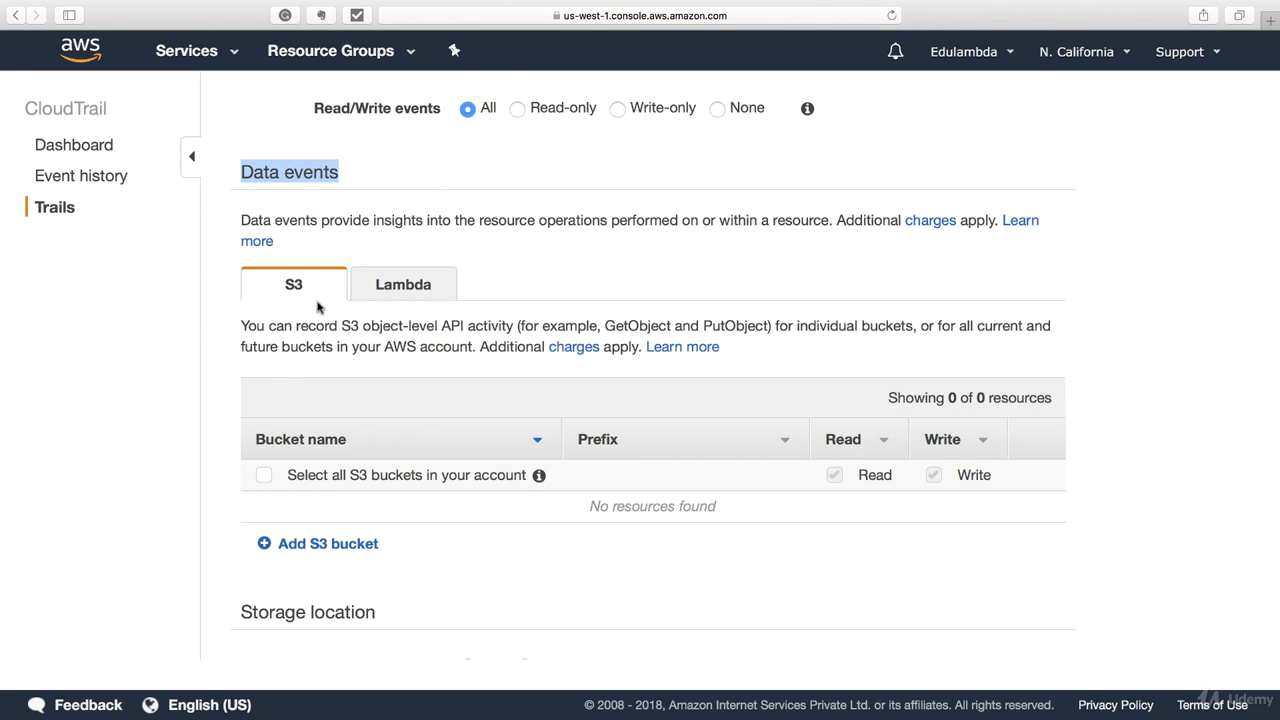
left_click(416, 291)
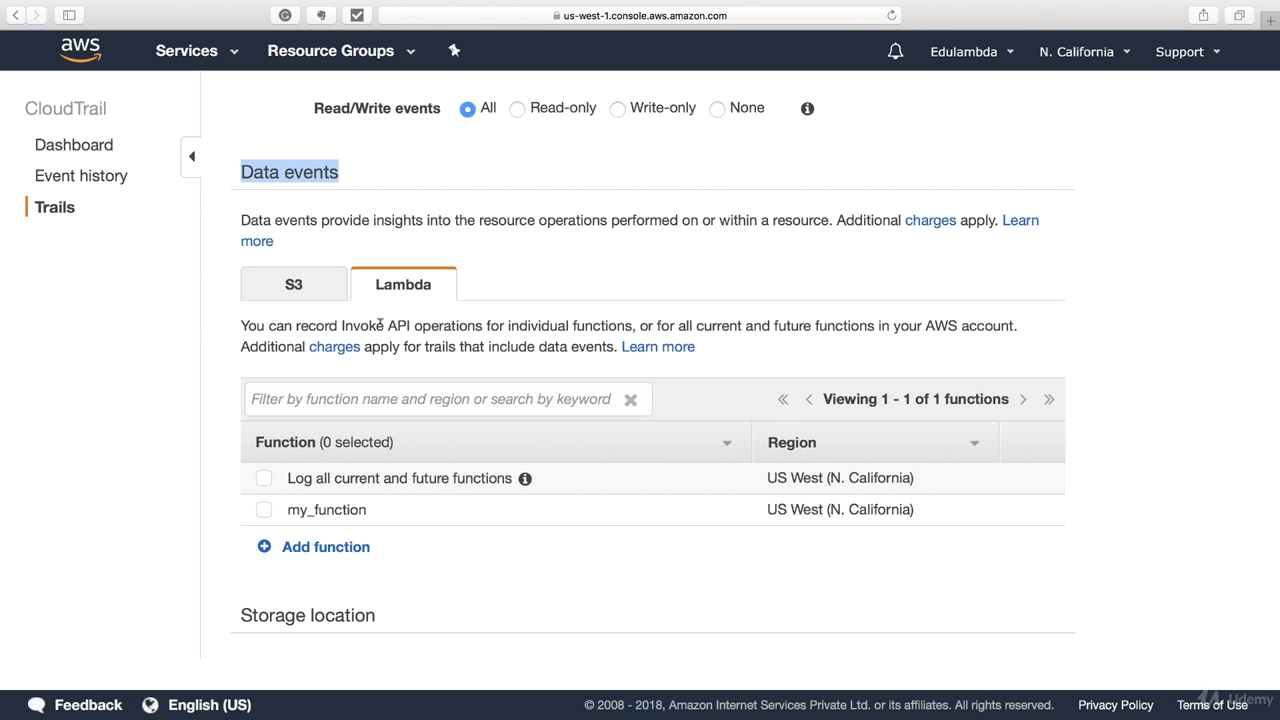
left_click_drag(380, 324, 650, 326)
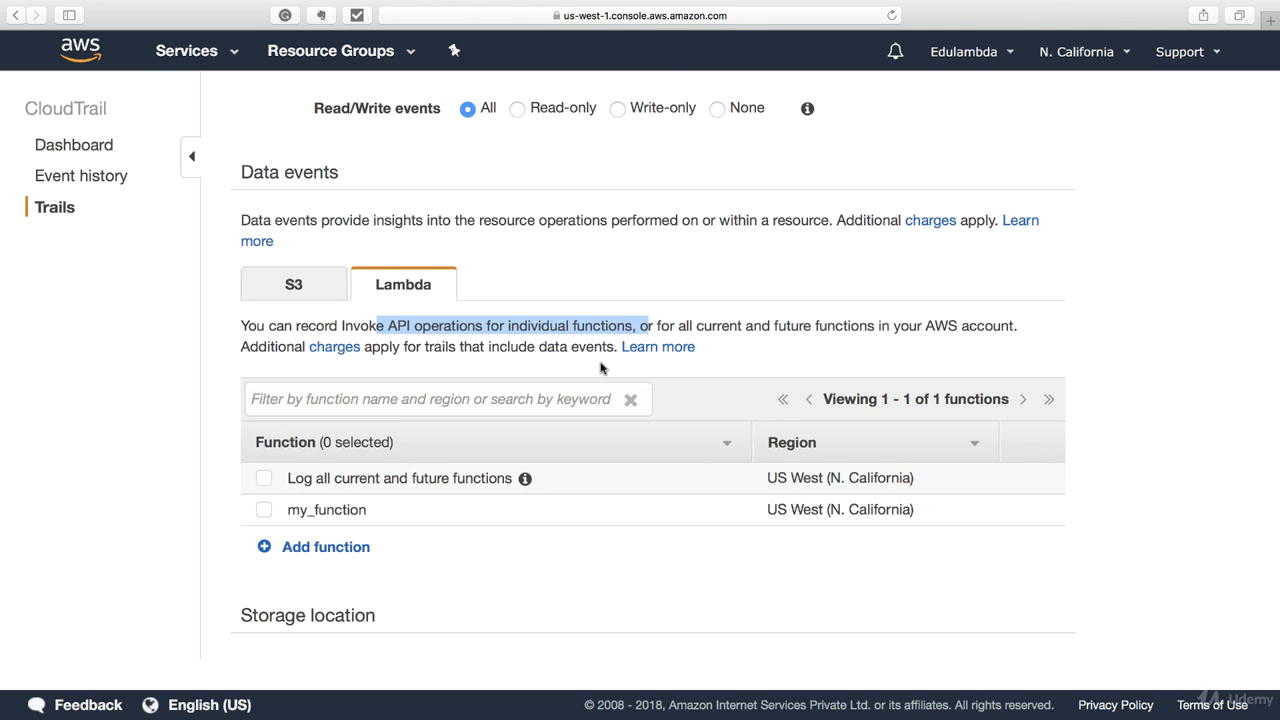
- Compare the trail's S3 data event settings with its Lambda data event settings
scroll(601, 367, "up", 2)
scroll(602, 352, "down", 2)
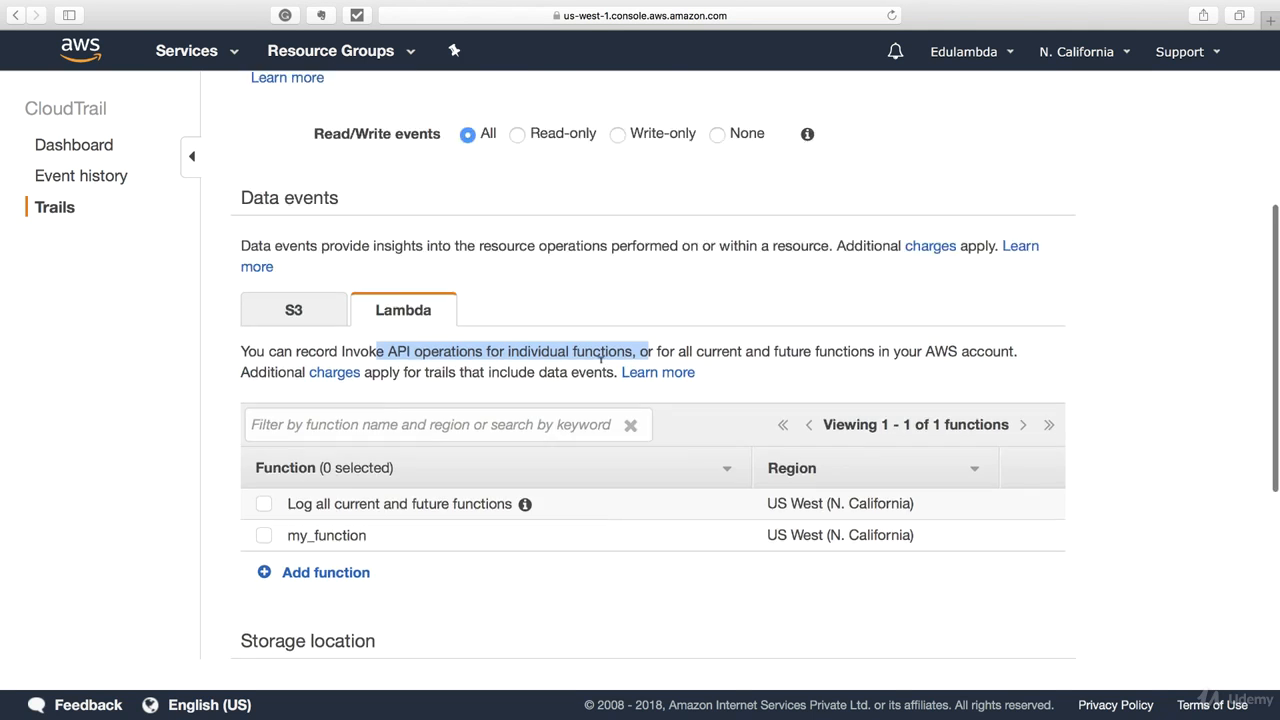
scroll(601, 352, "down", 1)
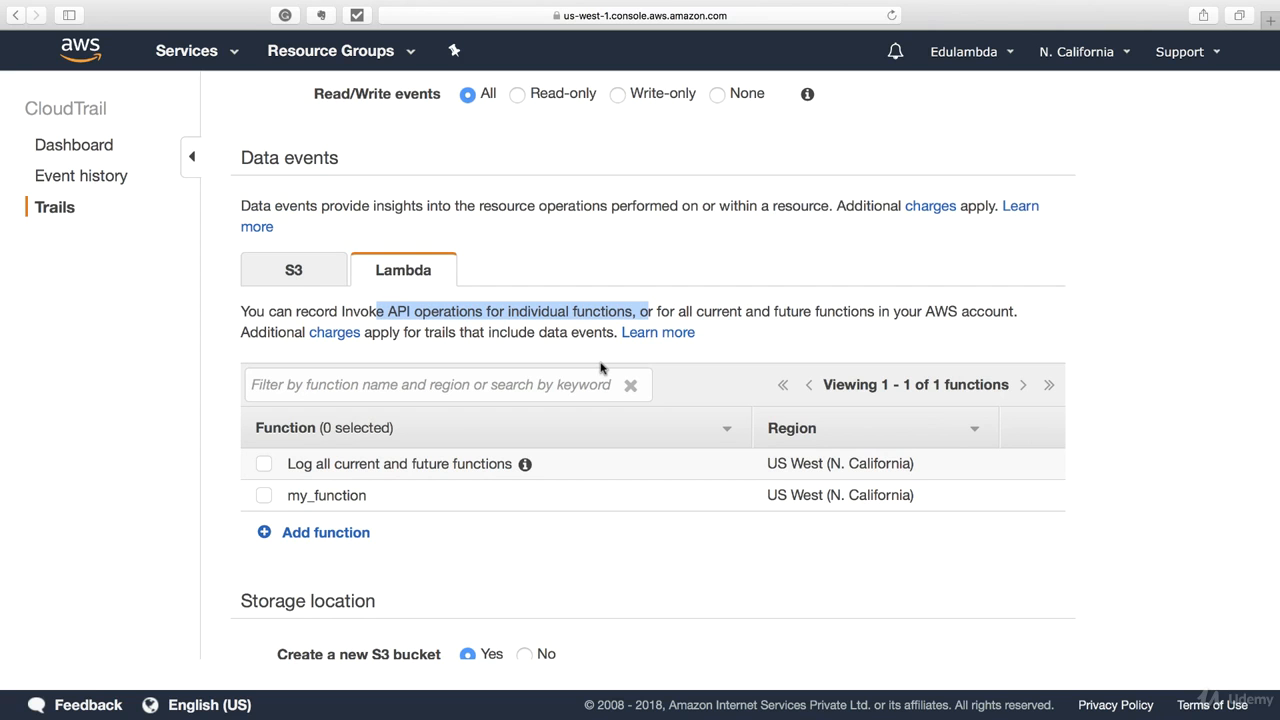
left_click(305, 279)
left_click(419, 276)
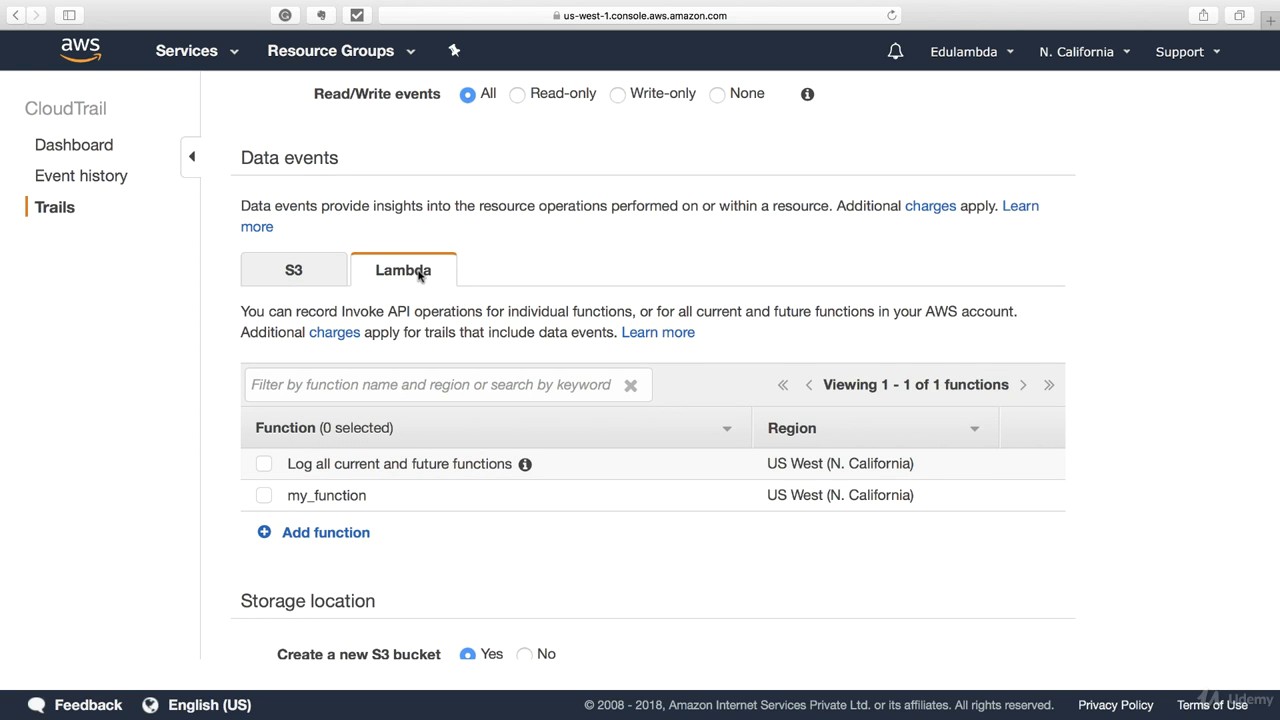
- Review the Management events section alongside the S3 and Lambda data event options of the trail
scroll(418, 275, "up", 5)
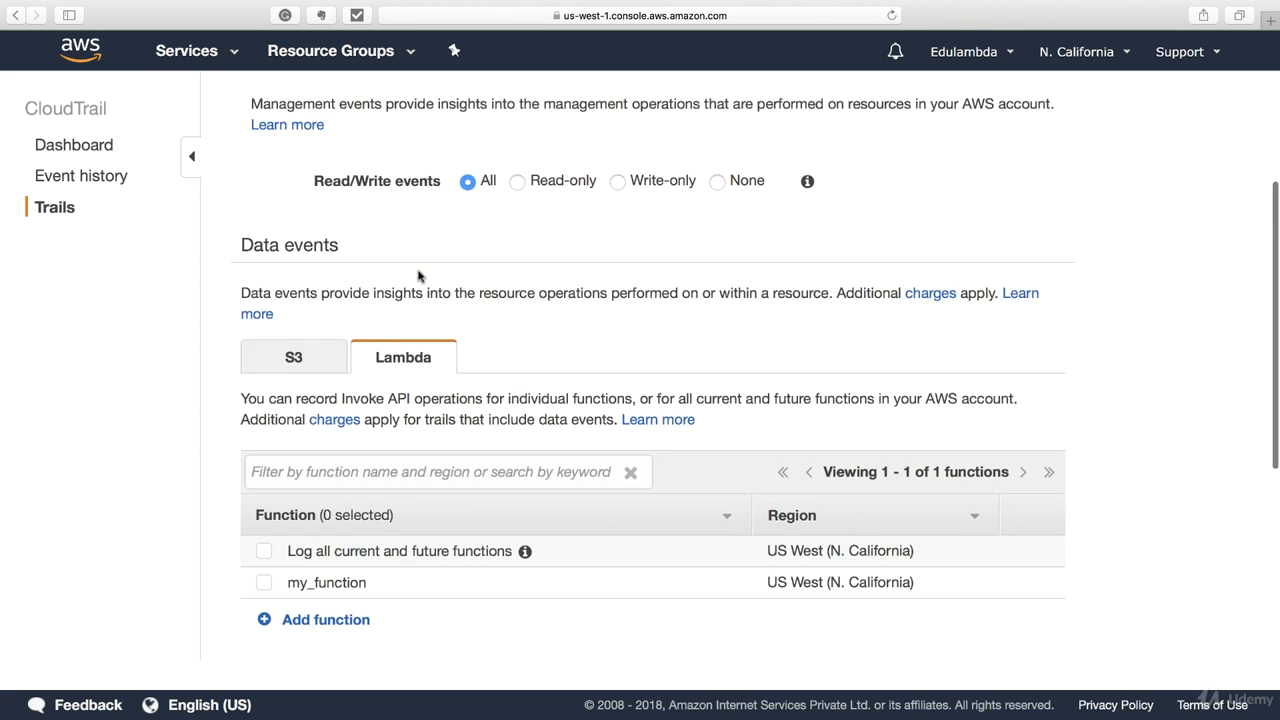
left_click_drag(417, 272, 247, 255)
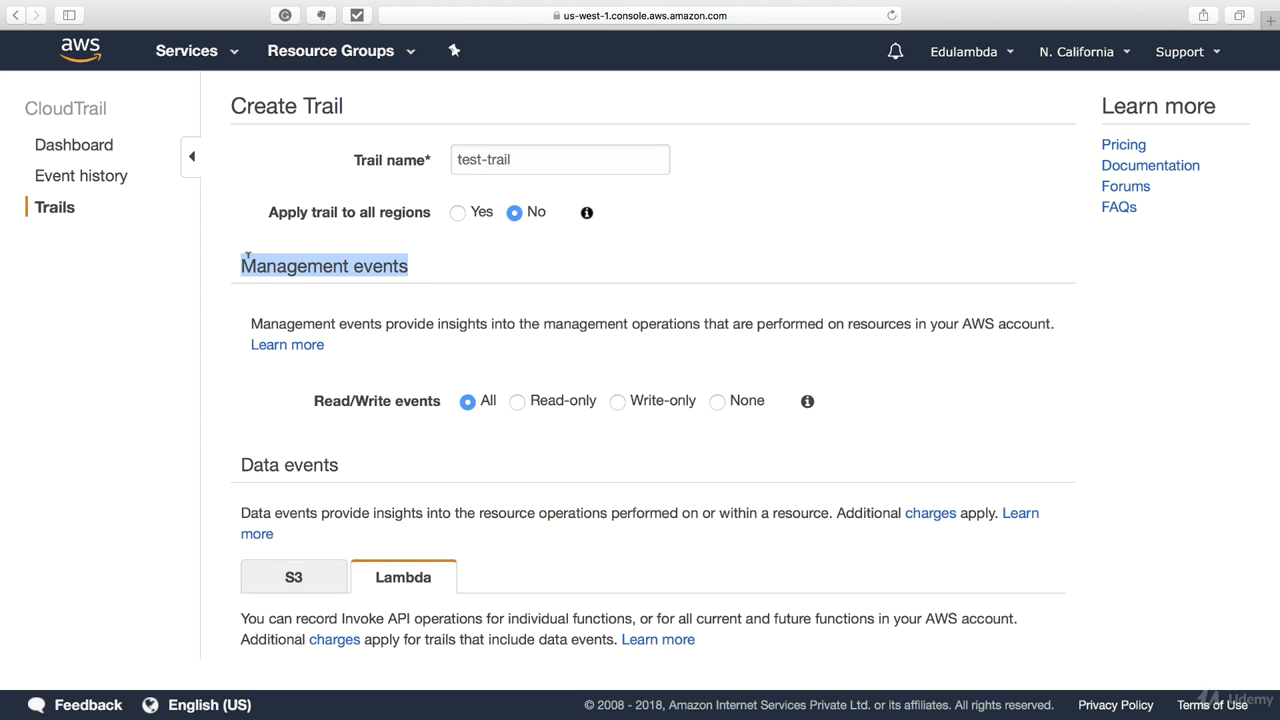
scroll(388, 418, "down", 3)
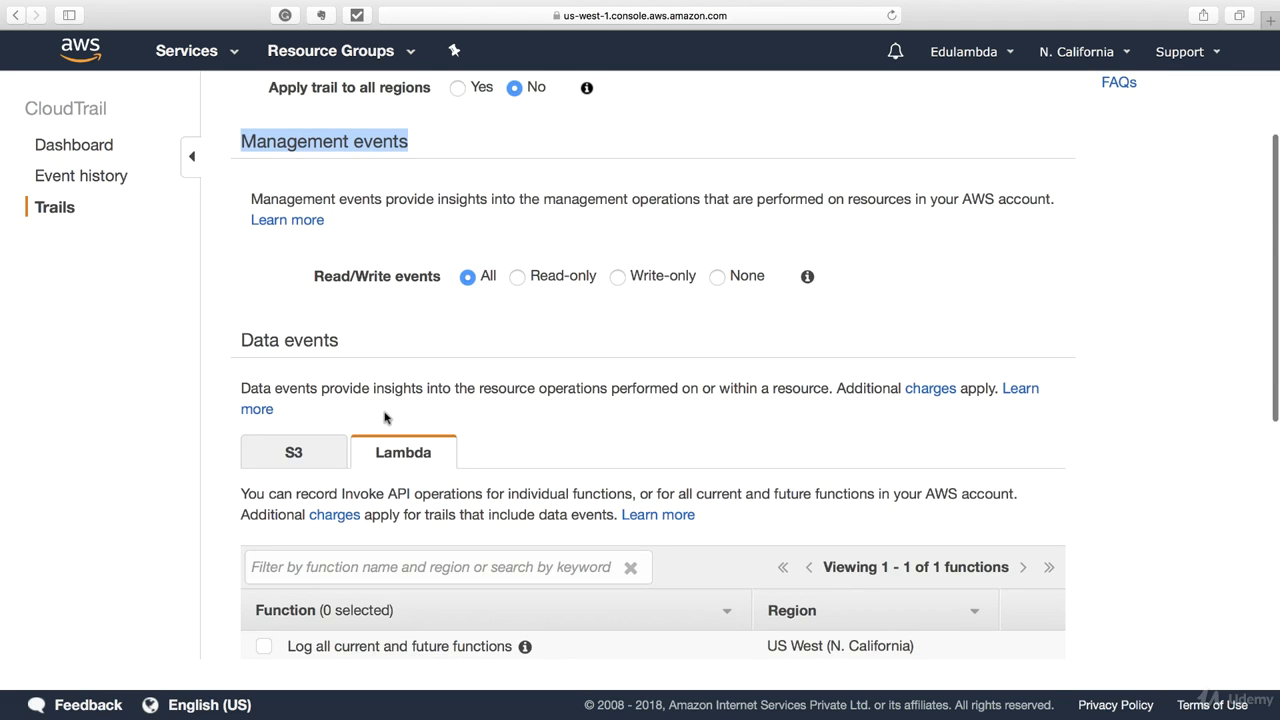
left_click(310, 463)
left_click(403, 459)
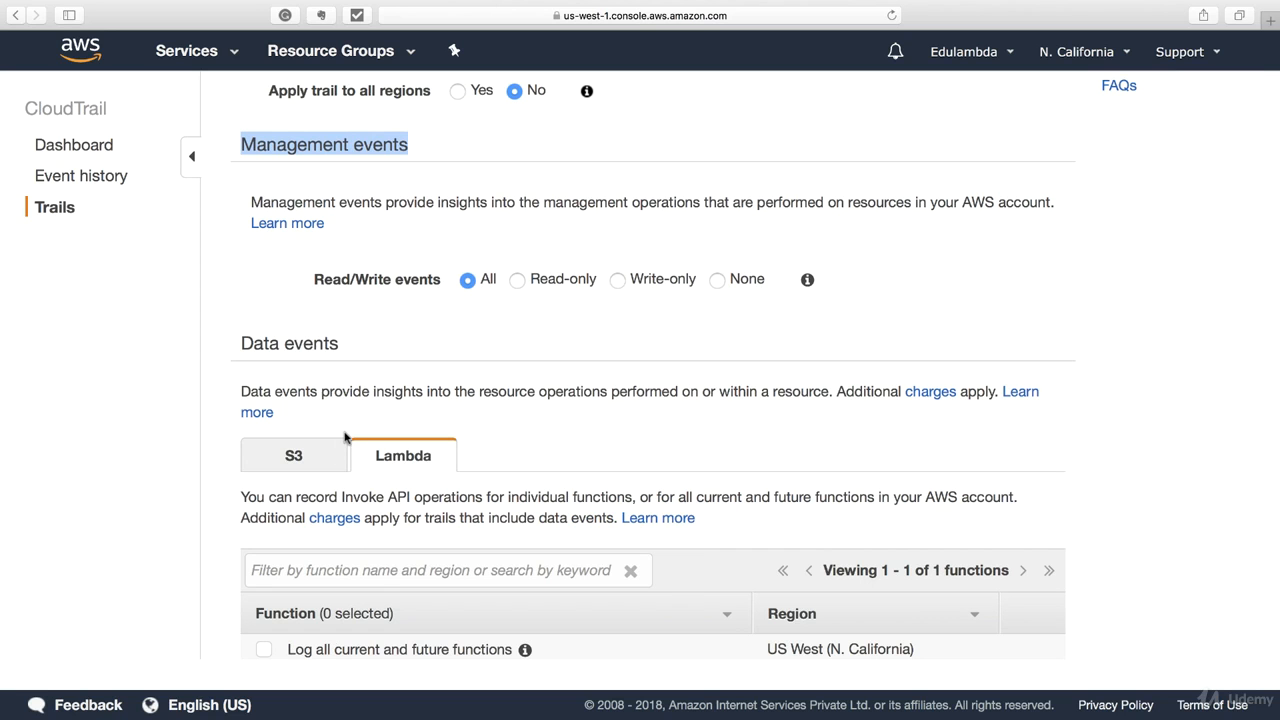
scroll(345, 437, "down", 3)
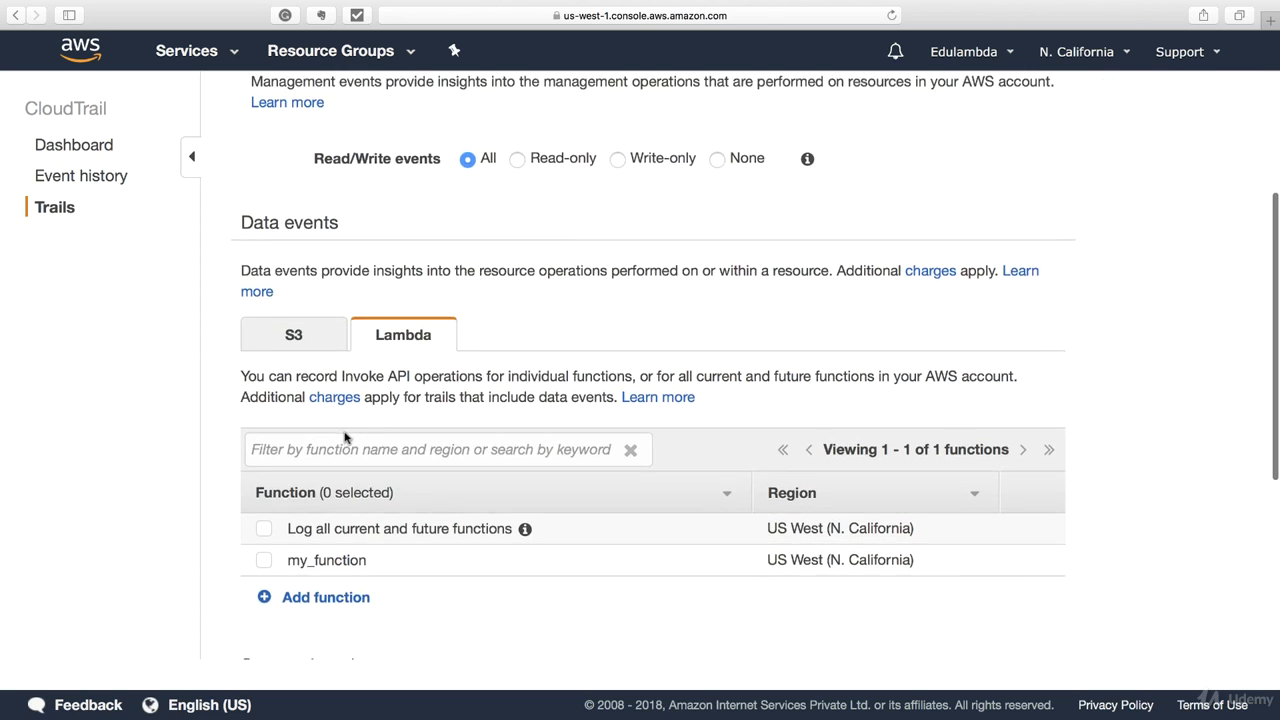
scroll(346, 439, "up", 6)
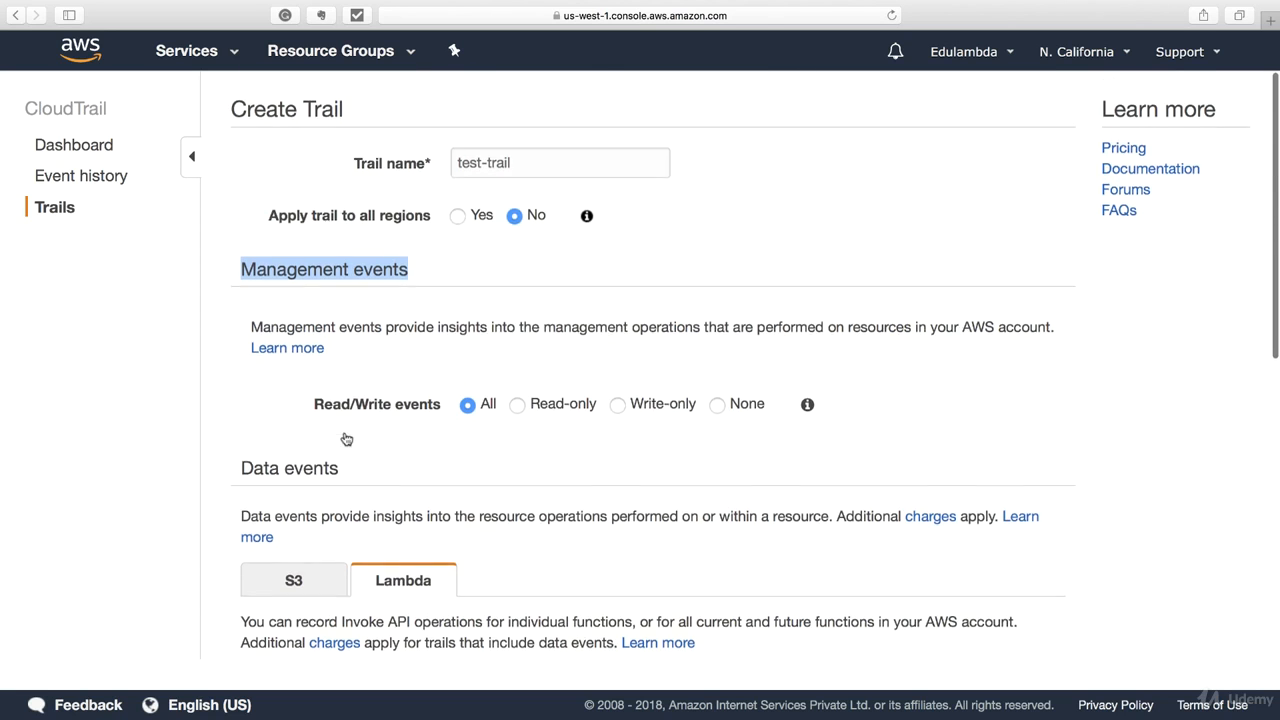
left_click(426, 274)
scroll(418, 444, "down", 5)
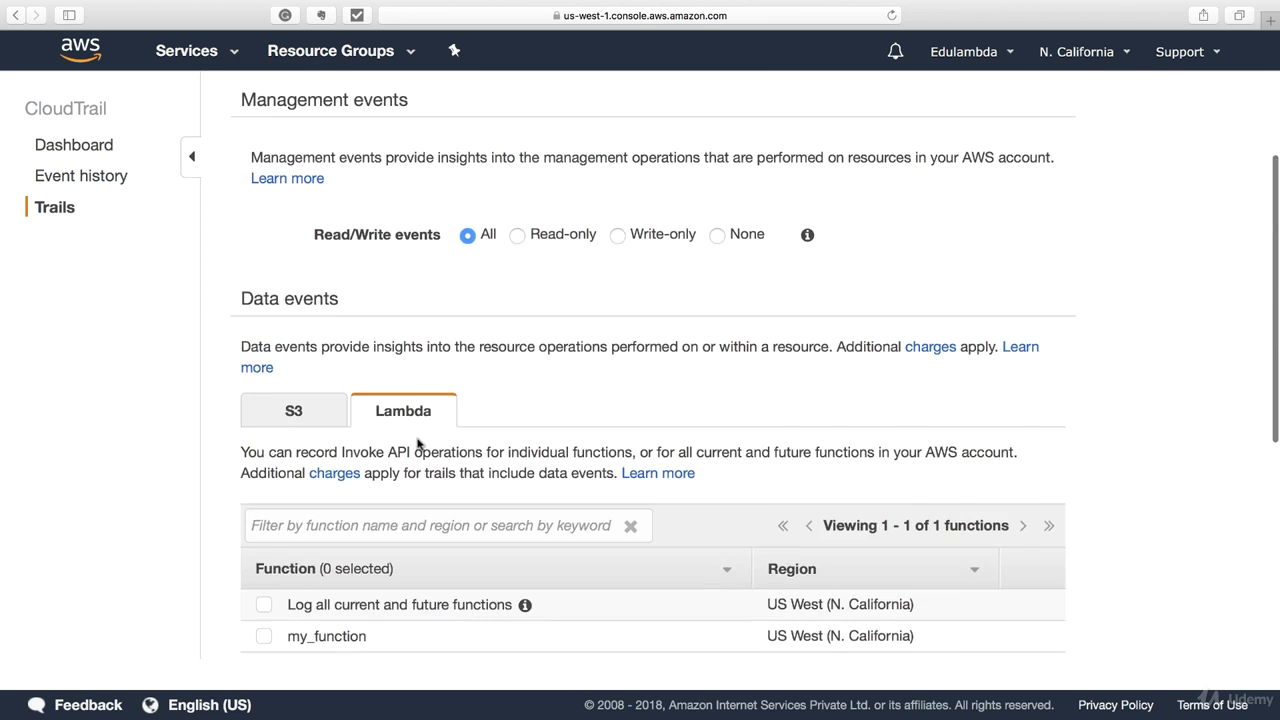
- Try the No option for creating a new S3 bucket in the trail's storage location
scroll(418, 444, "down", 3)
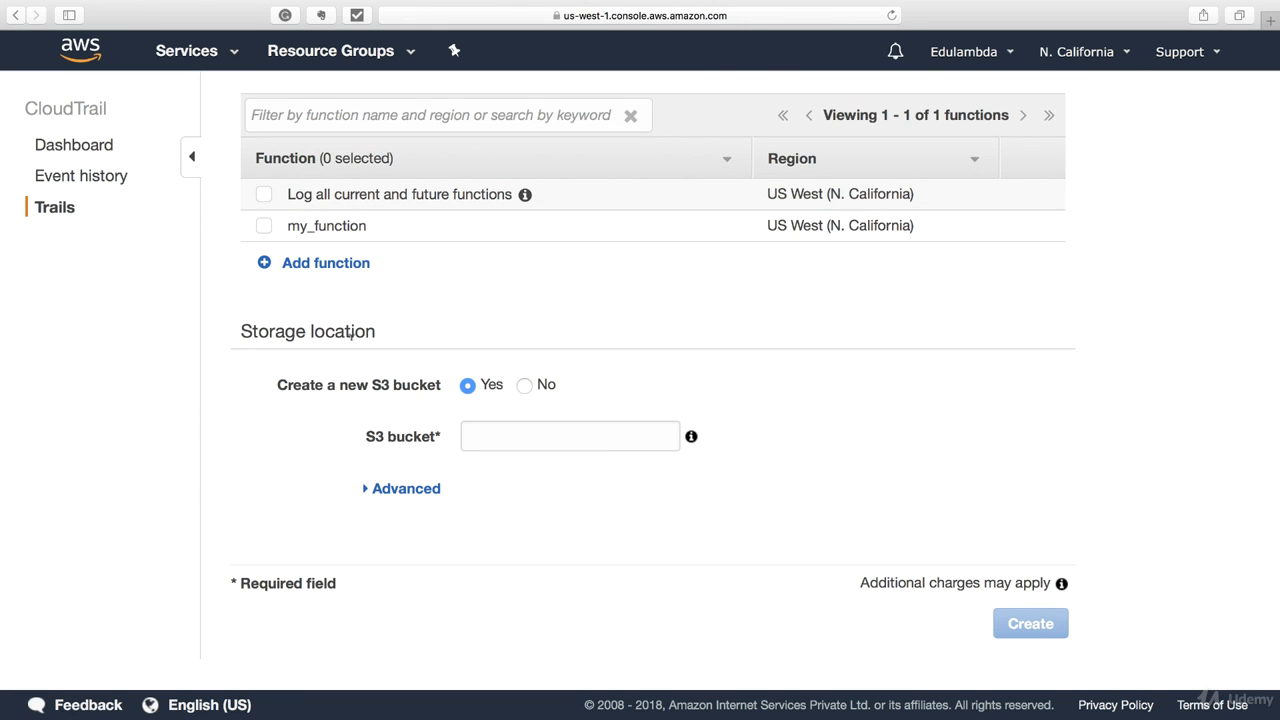
left_click_drag(276, 385, 427, 381)
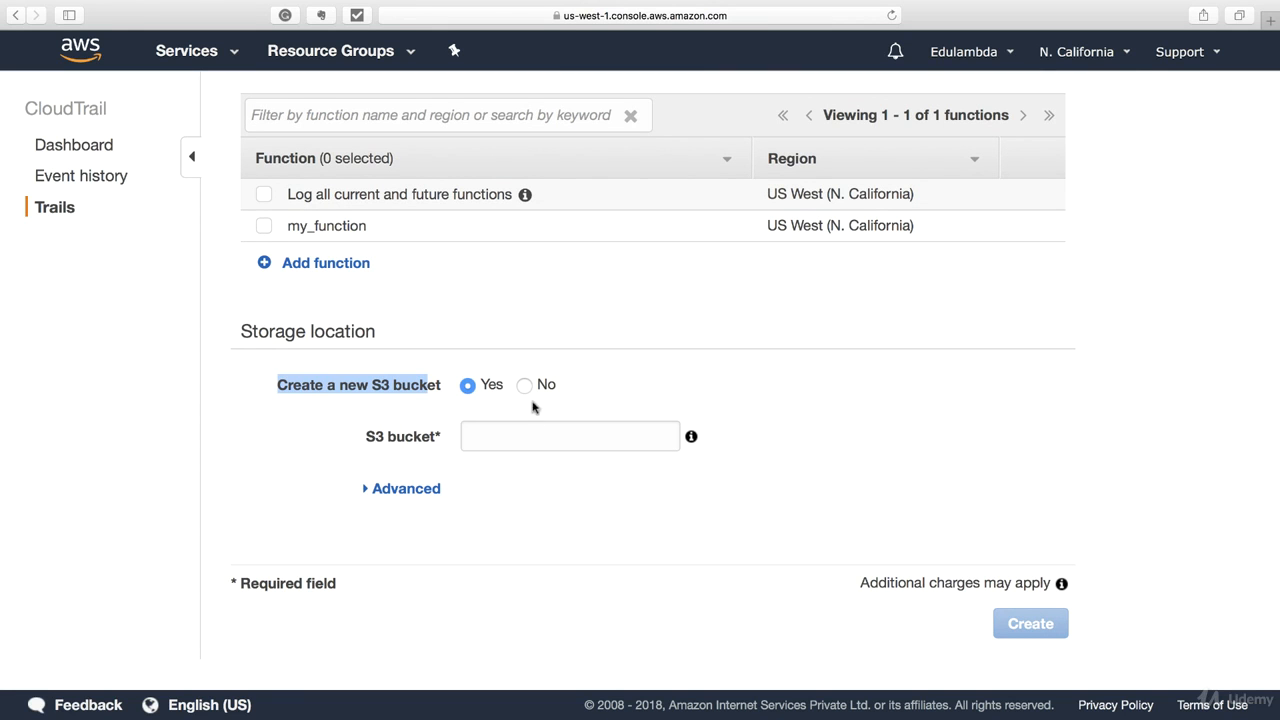
left_click(524, 386)
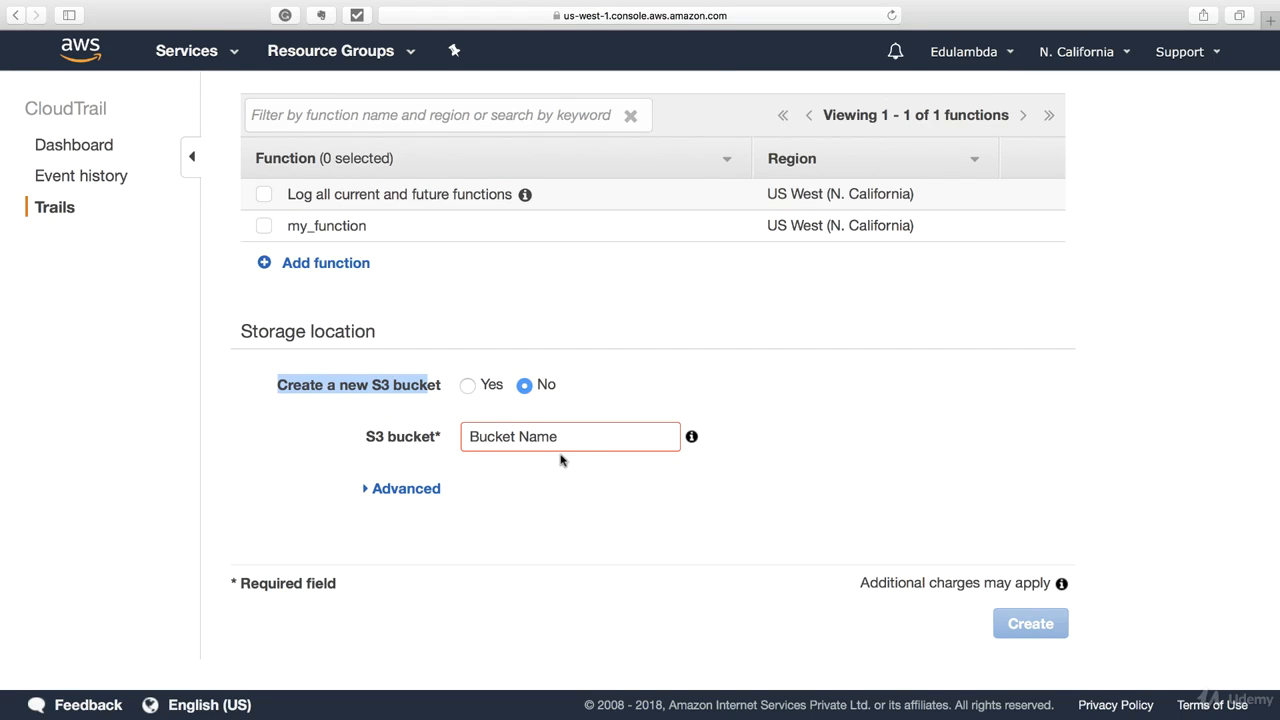
- Recheck the trail's name, region and event settings, and check the console's region list before closing it
scroll(560, 460, "up", 6)
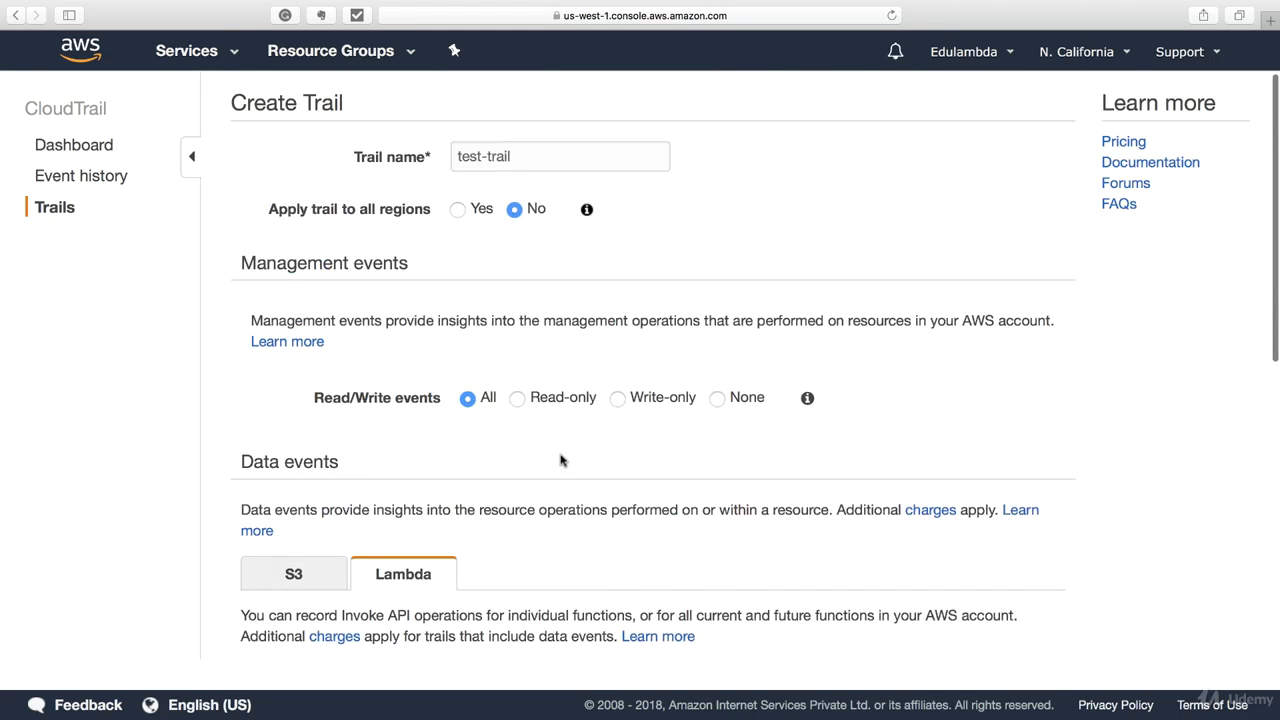
scroll(560, 460, "down", 2)
scroll(563, 459, "up", 2)
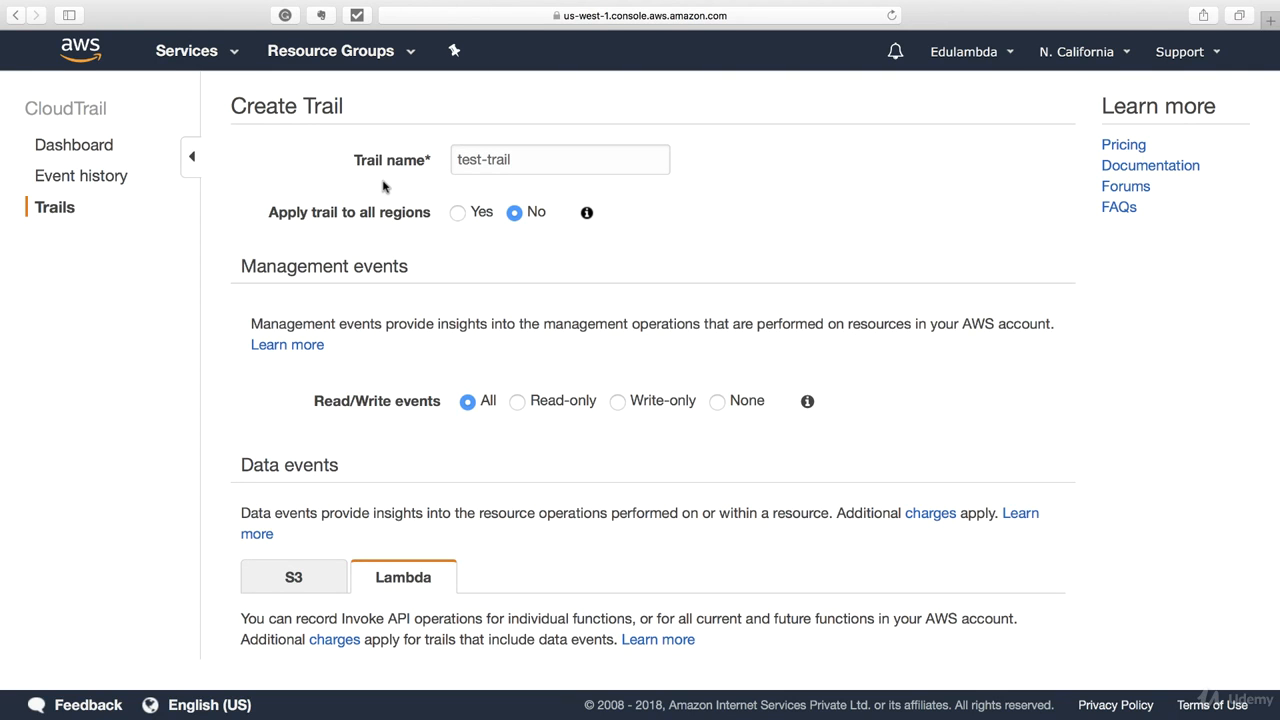
left_click(1079, 54)
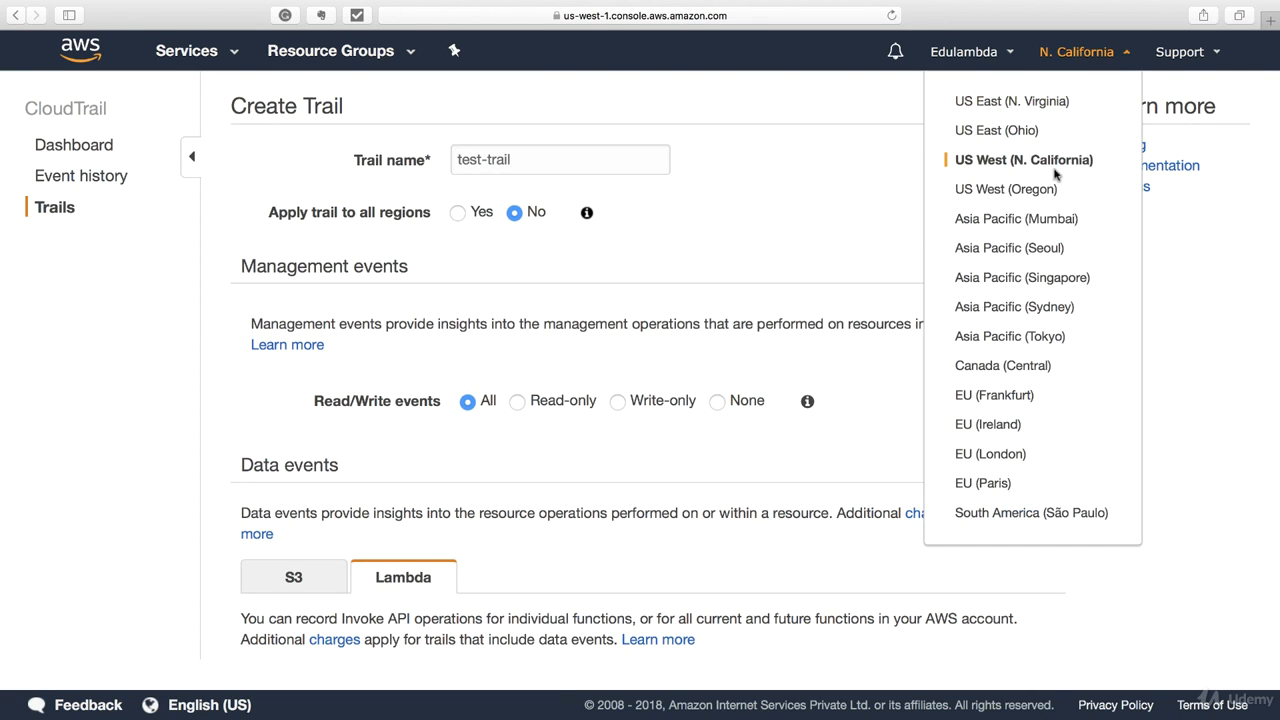
left_click(869, 177)
- Set the trail's storage location to a new S3 bucket named demo-cloudtrail-v2
scroll(869, 177, "down", 10)
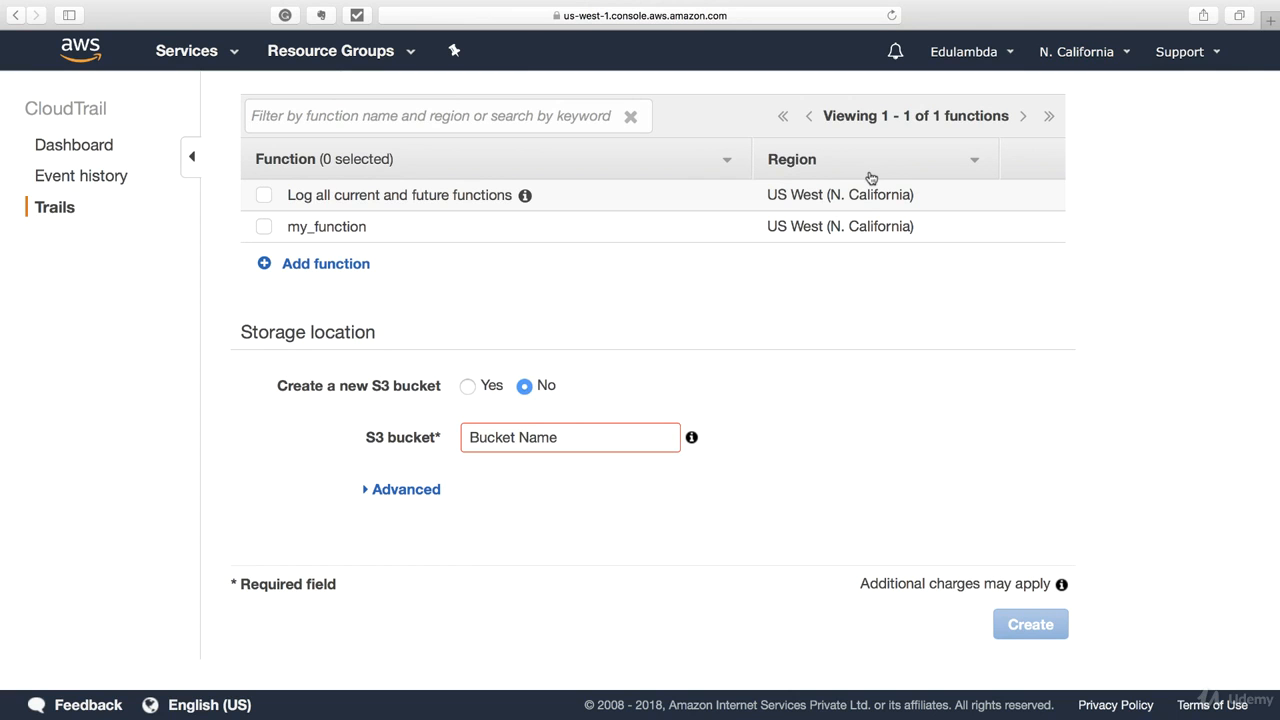
left_click(479, 386)
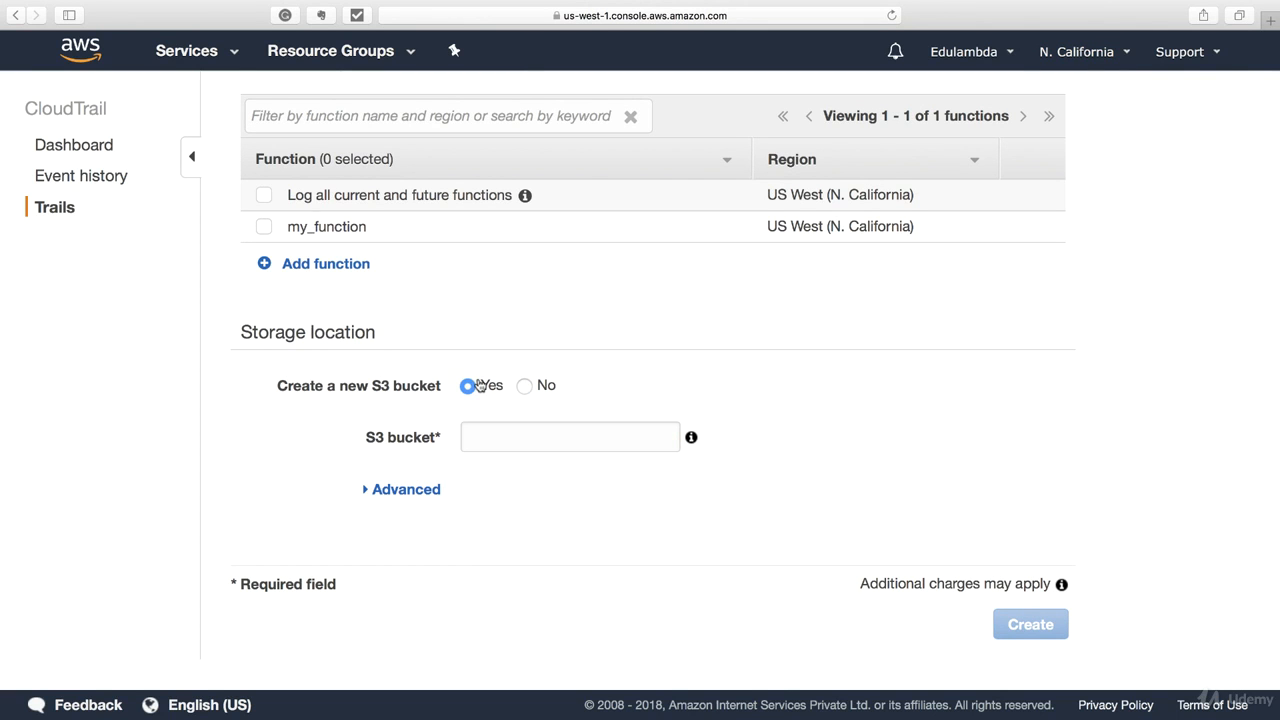
left_click(541, 438)
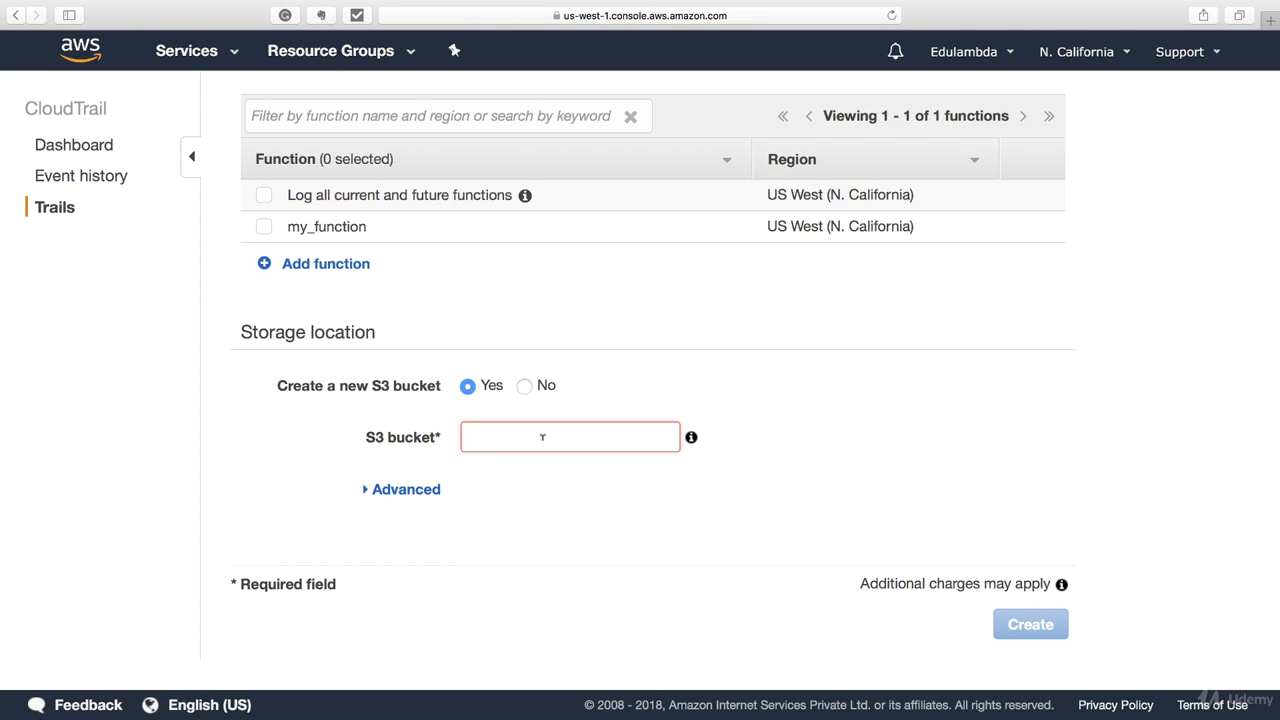
left_click(542, 437)
type("demo-")
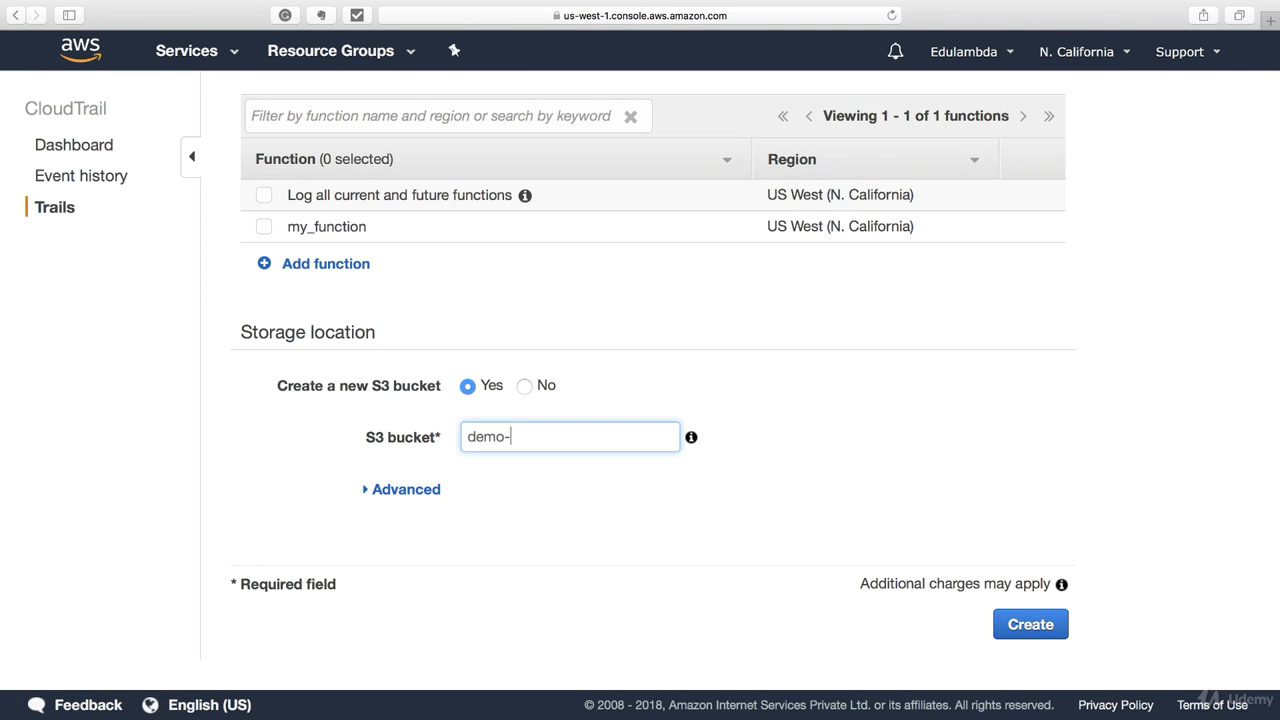
type("cloudtrail-v2")
left_click_drag(610, 436, 464, 436)
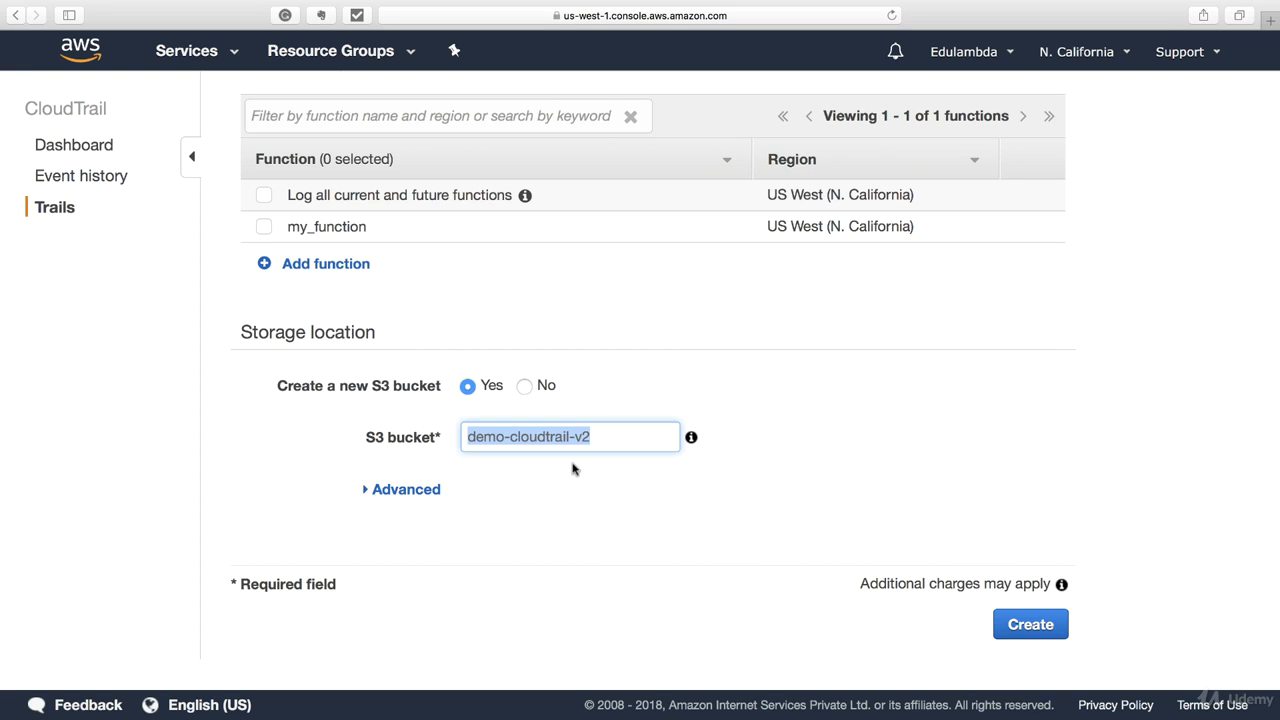
- Create the trail test-trail with the configured settings and view it in the trails list
scroll(1028, 634, "up", 5)
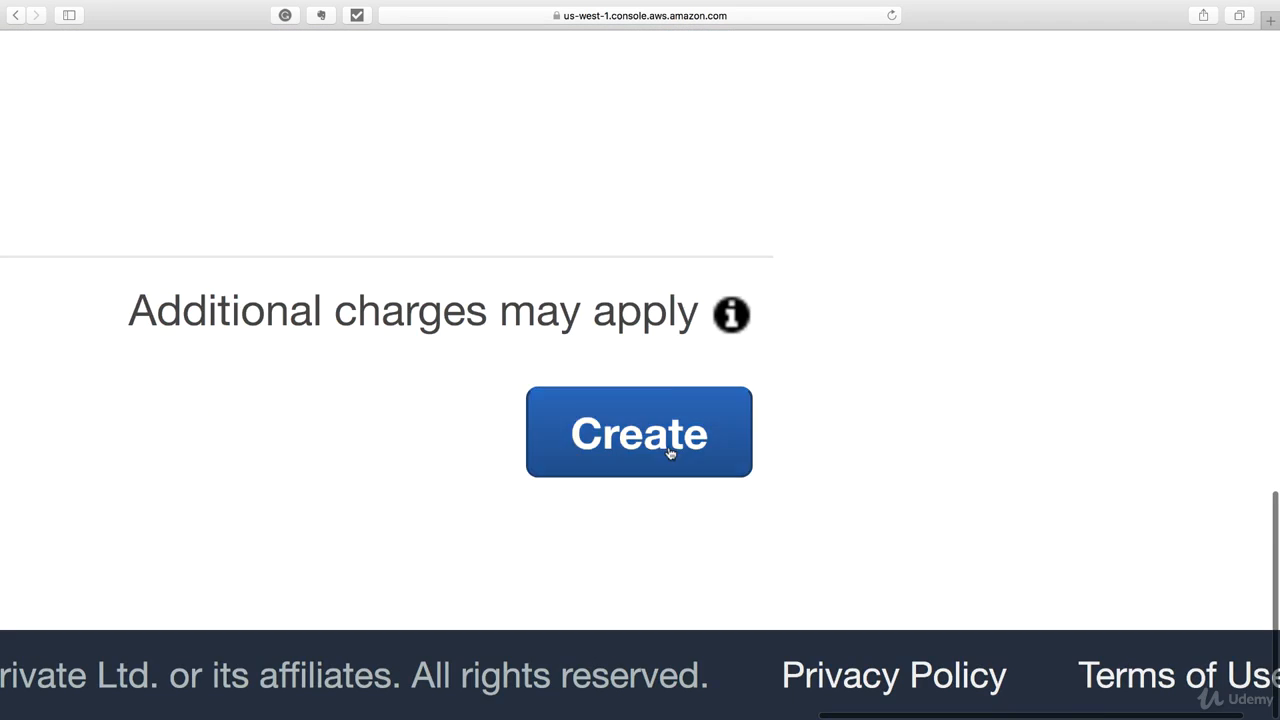
left_click(670, 453)
scroll(842, 493, "down", 5)
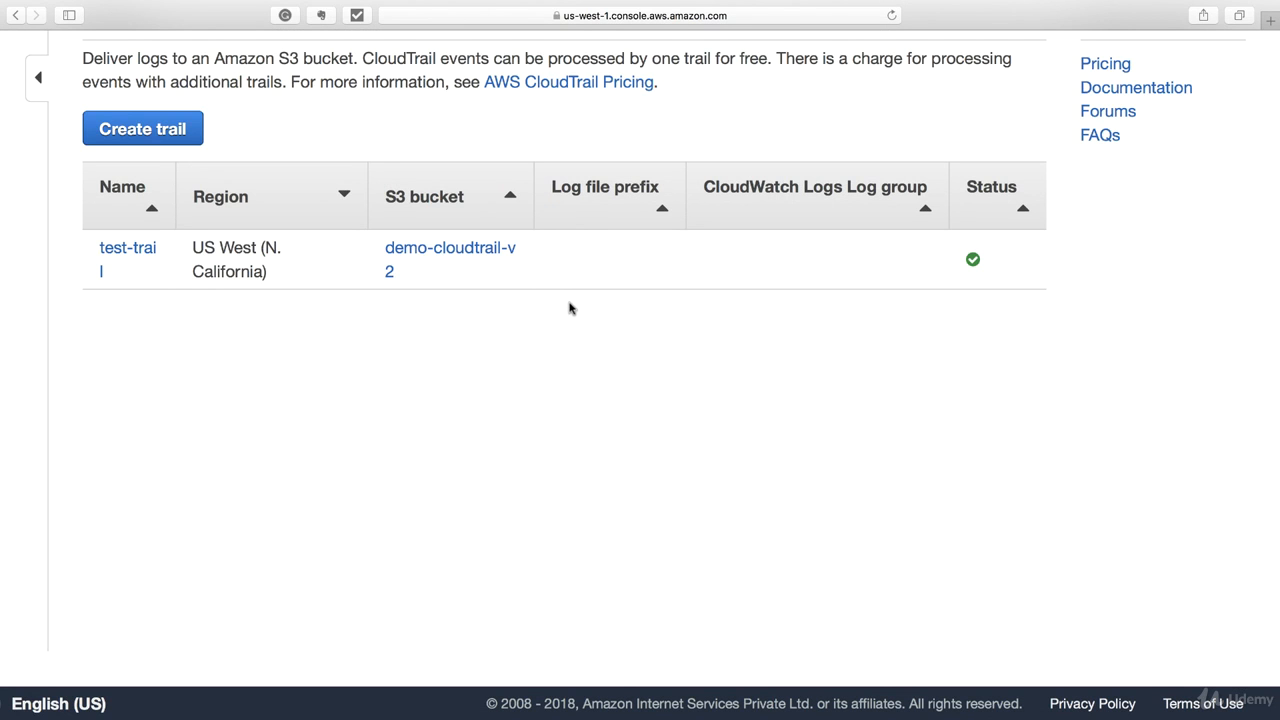
- Open test-trail's S3 bucket from the trails list and check its CloudTrail log folder for objects
left_click(430, 253)
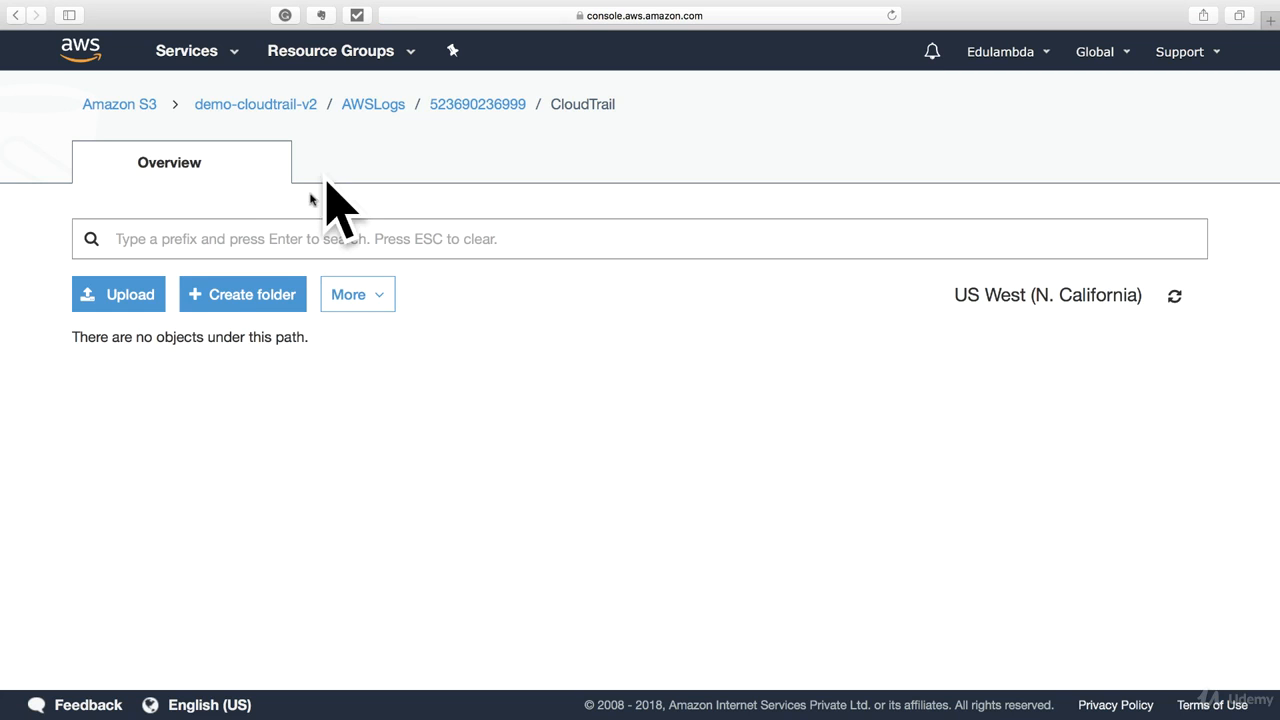
left_click_drag(96, 337, 303, 337)
left_click(303, 337)
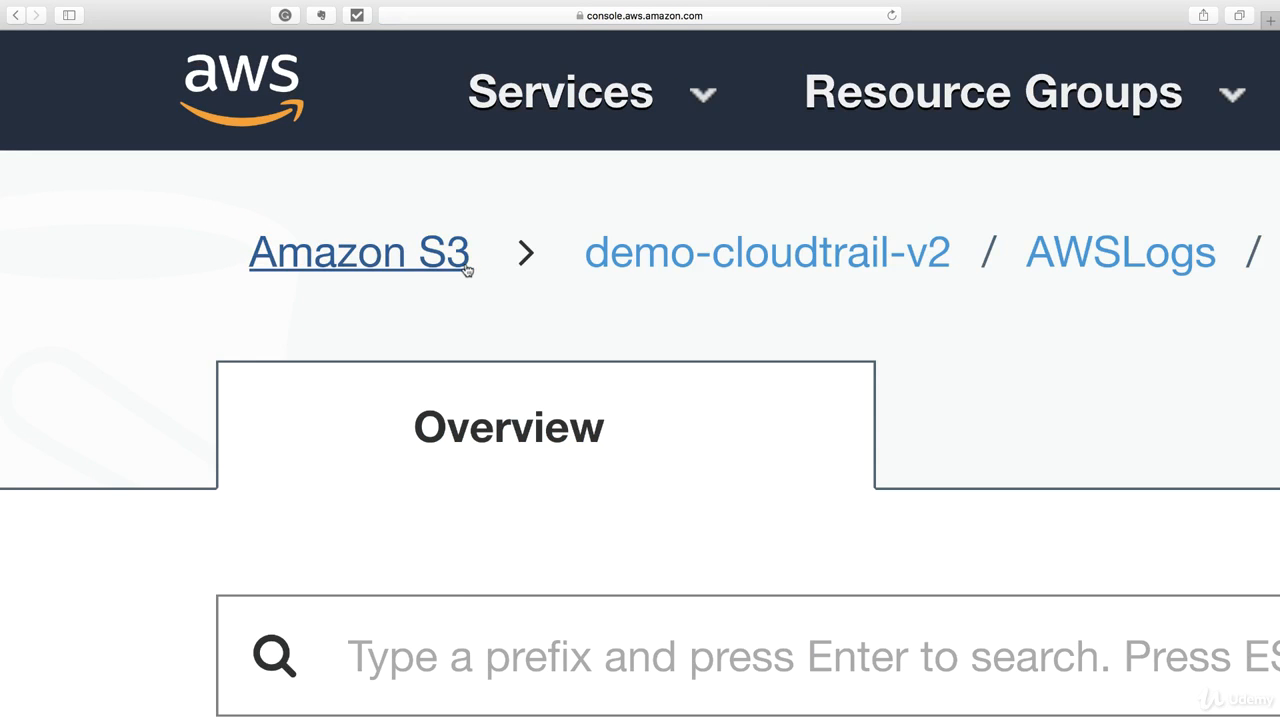
- Find the demo-cloudtrail-v2 bucket in the list of all S3 buckets, and return to its CloudTrail log folder
left_click(466, 270)
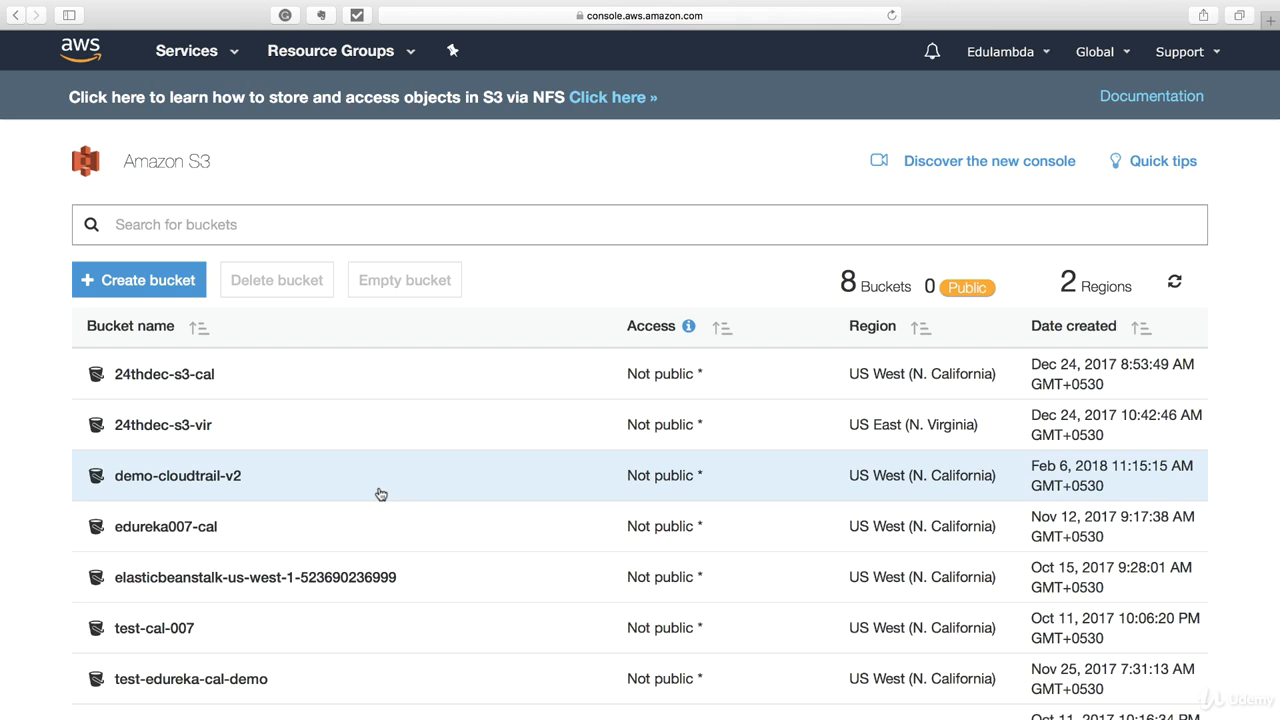
scroll(380, 494, "down", 3)
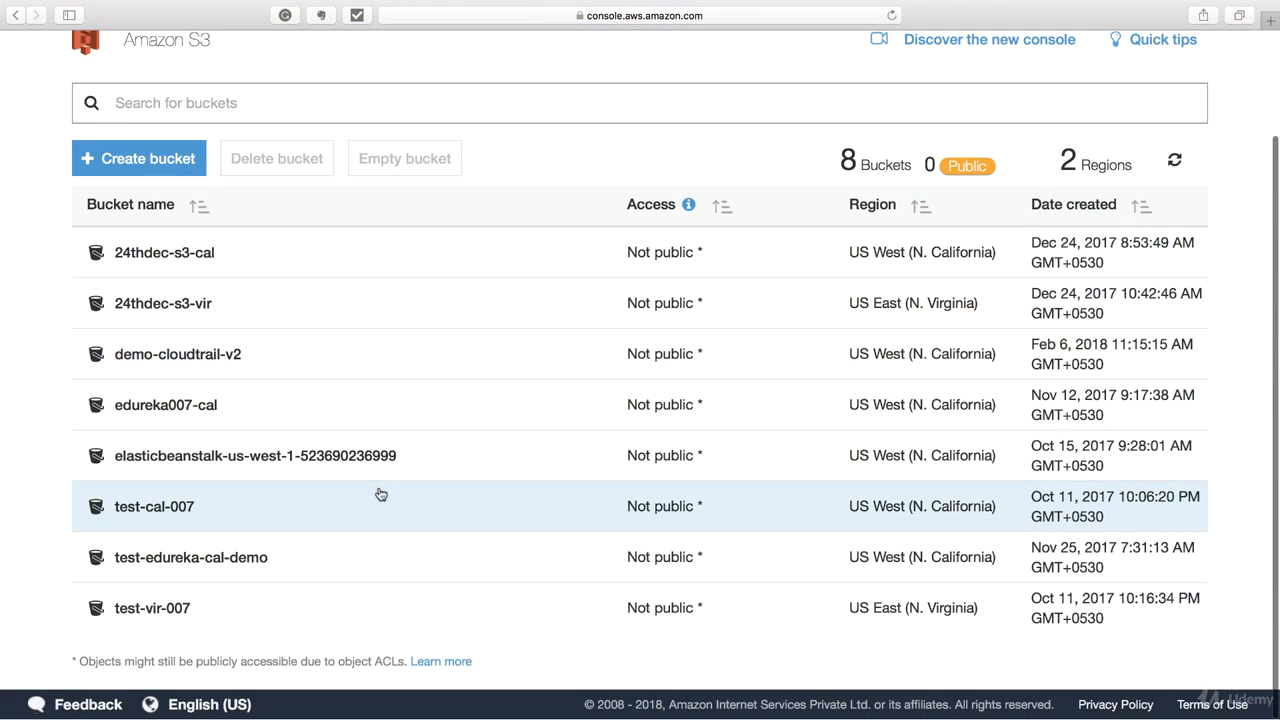
scroll(380, 494, "up", 2)
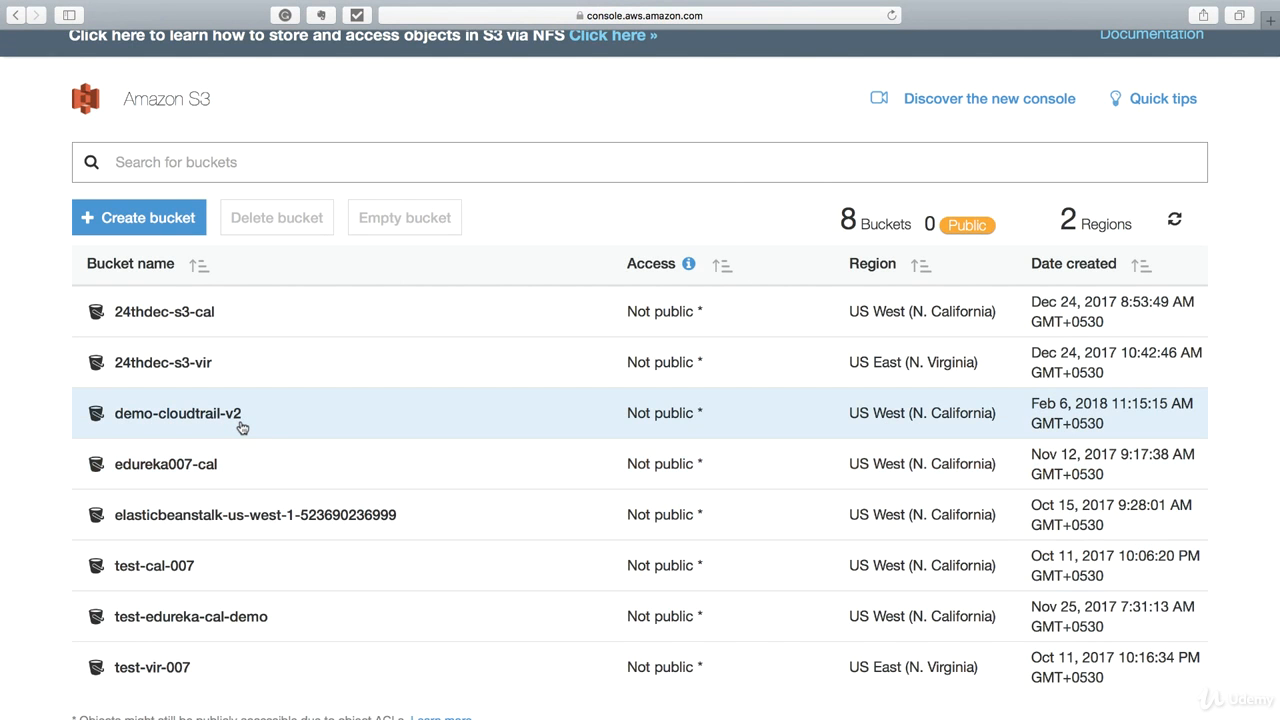
scroll(242, 427, "up", 3)
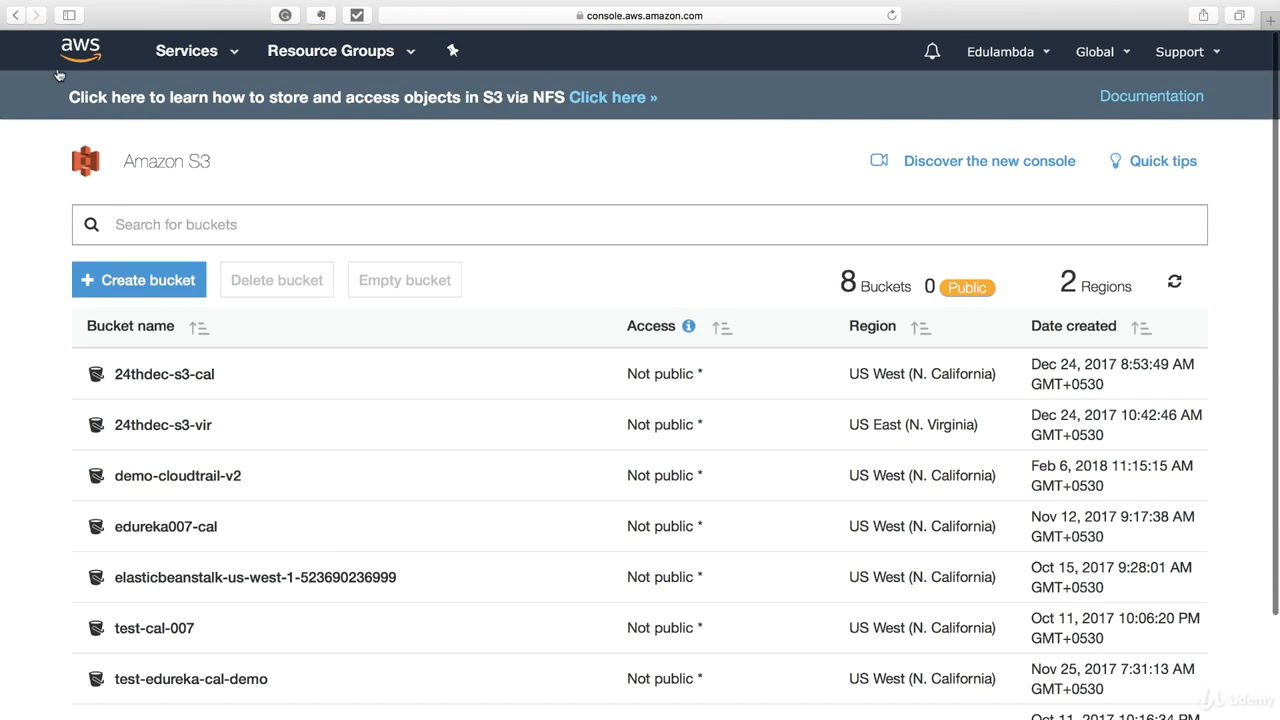
left_click(18, 16)
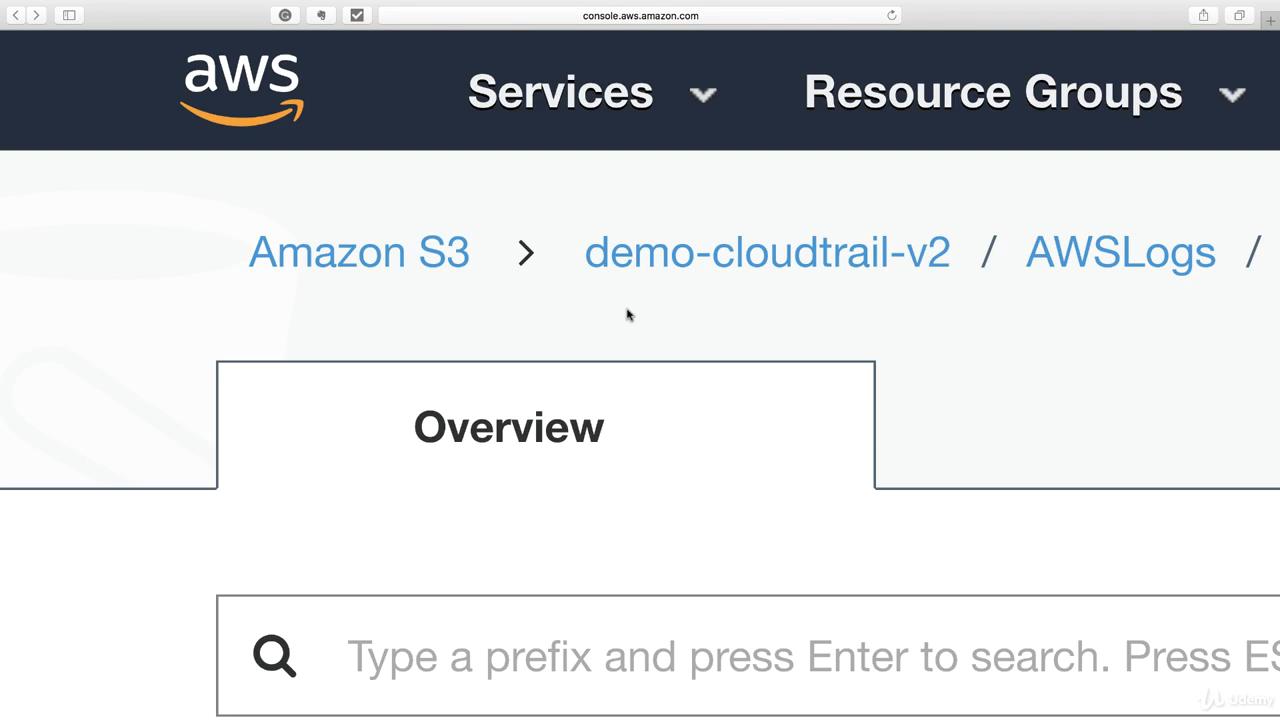
scroll(628, 315, "down", 5)
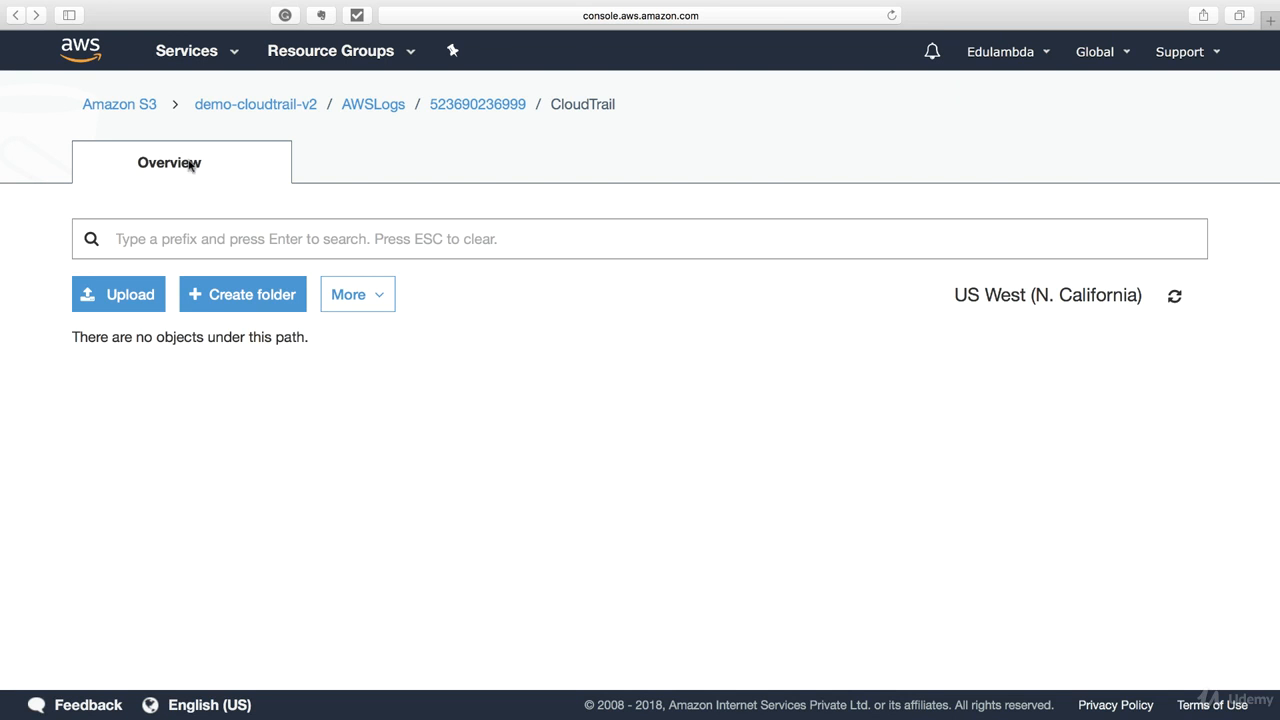
- Return to the CloudTrail trails list and switch the region to US West (N. California)
left_click(224, 52)
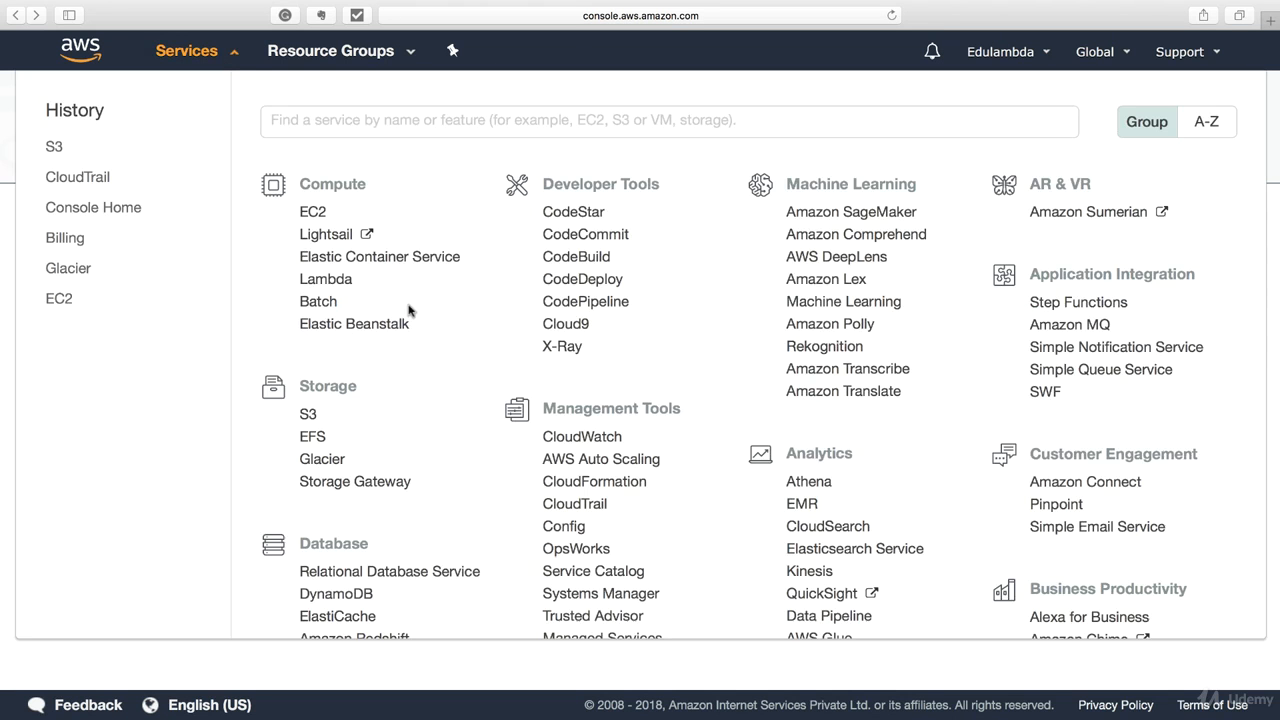
left_click(580, 504)
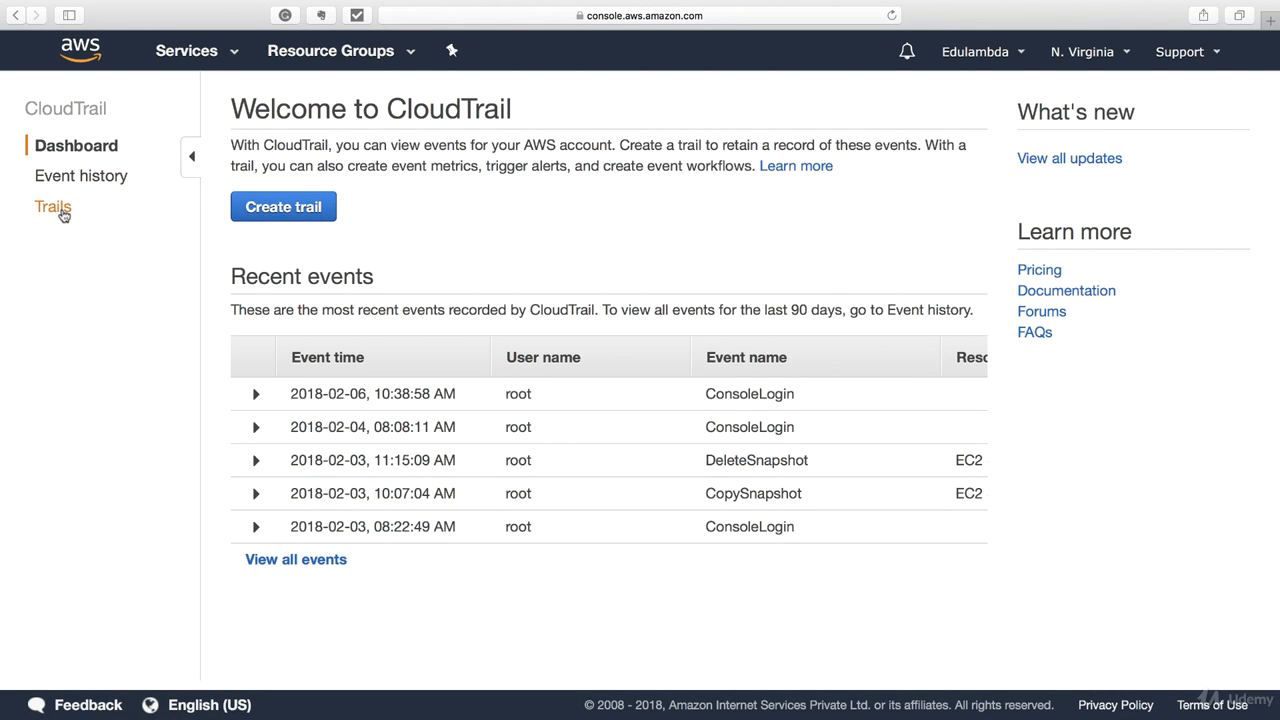
left_click(62, 208)
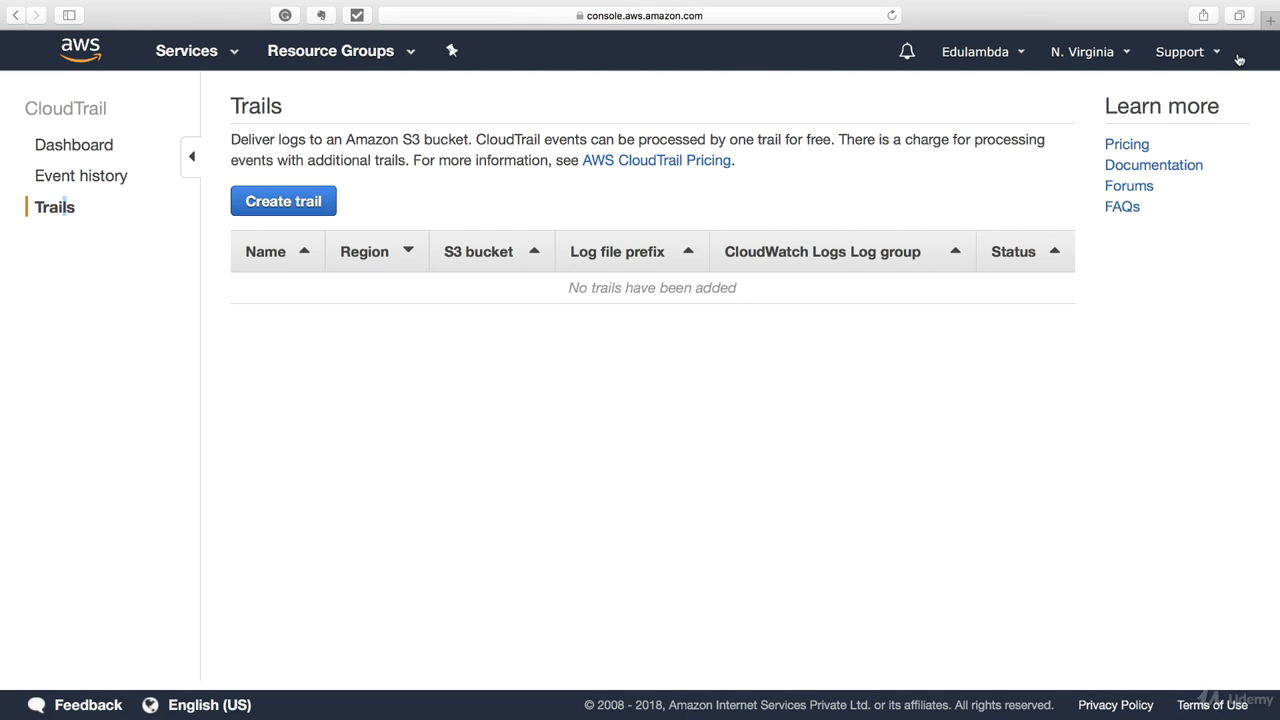
left_click(1092, 56)
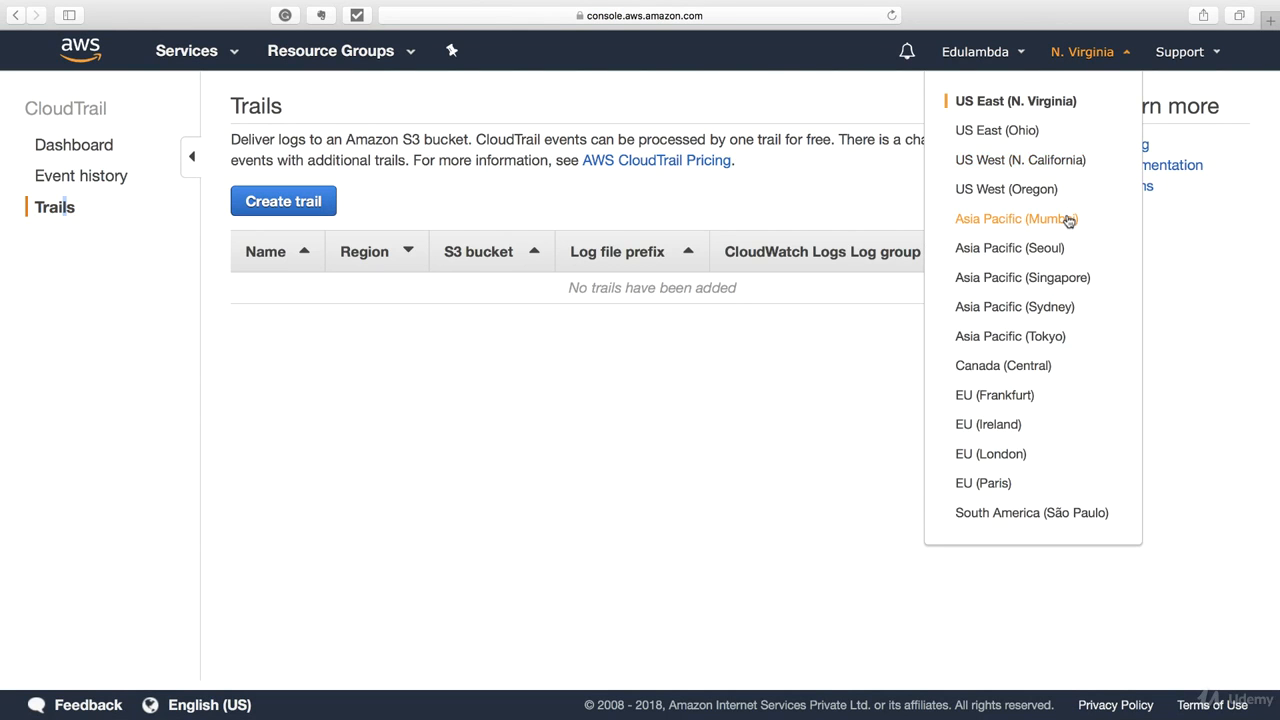
left_click(1074, 162)
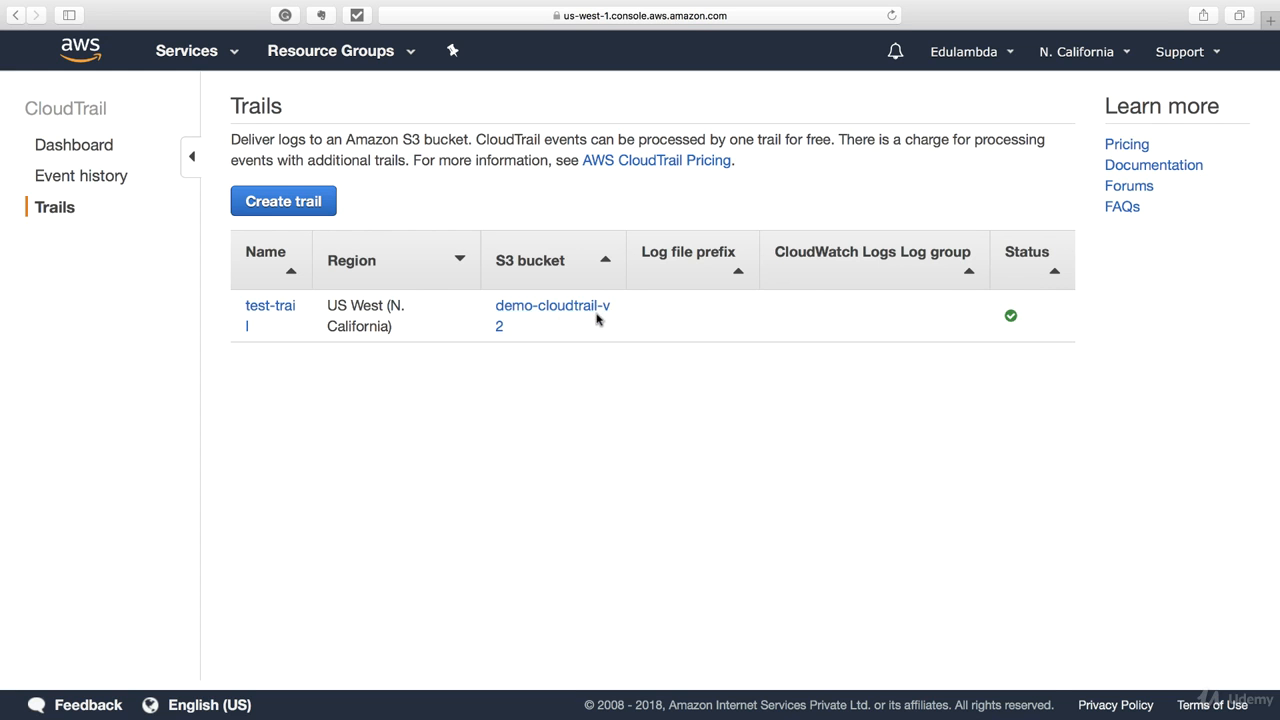
- Open test-trail's configuration and turn its logging off, confirming the stop
left_click(270, 309)
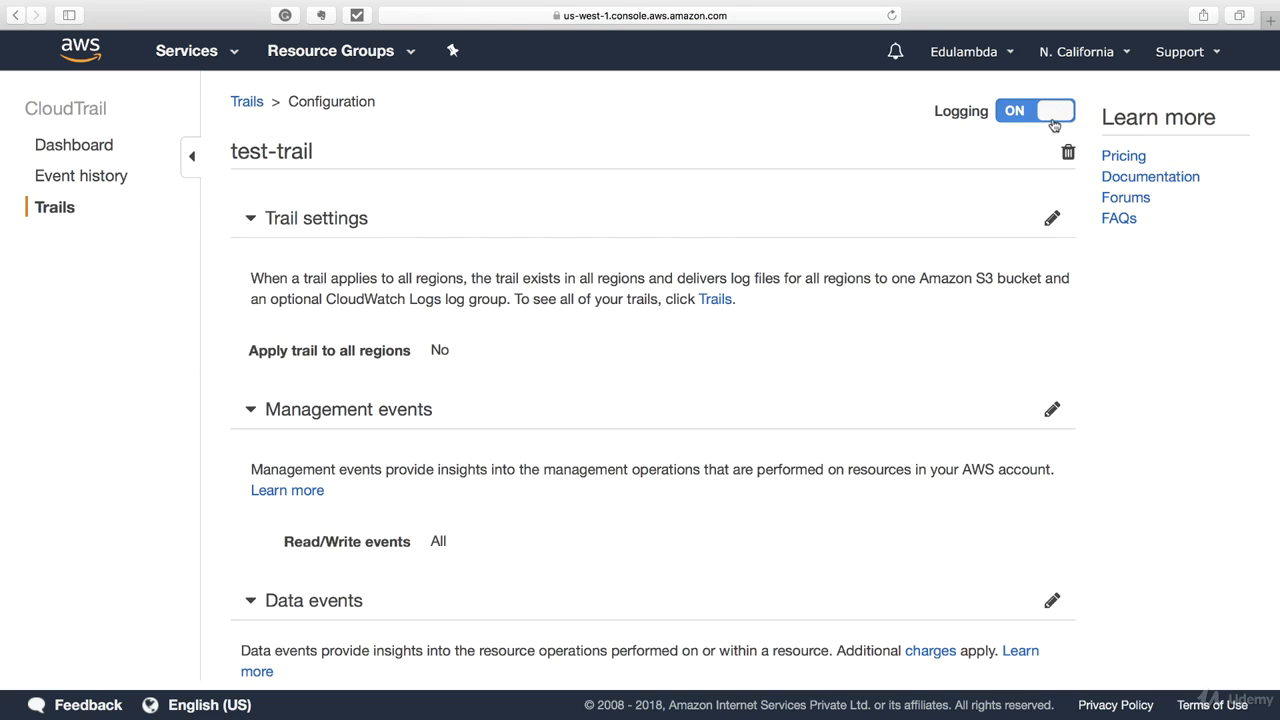
scroll(1070, 158, "up", 5)
scroll(987, 255, "up", 4)
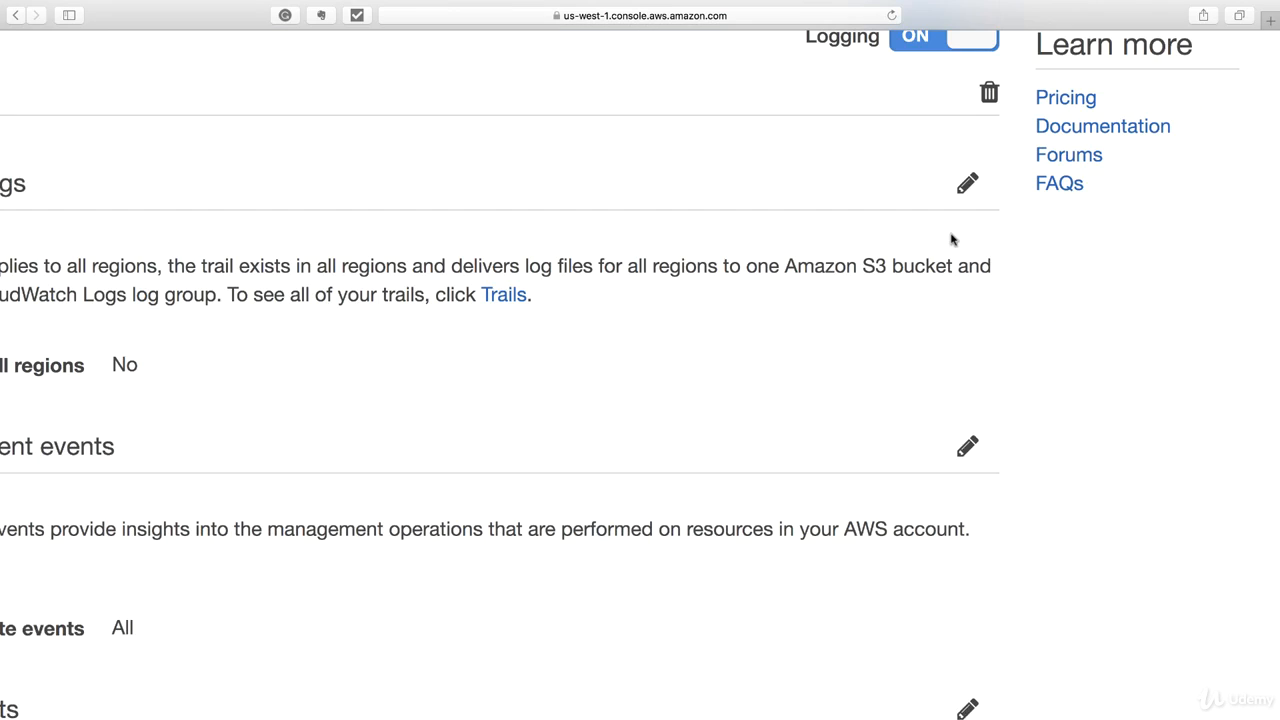
scroll(951, 240, "up", 2)
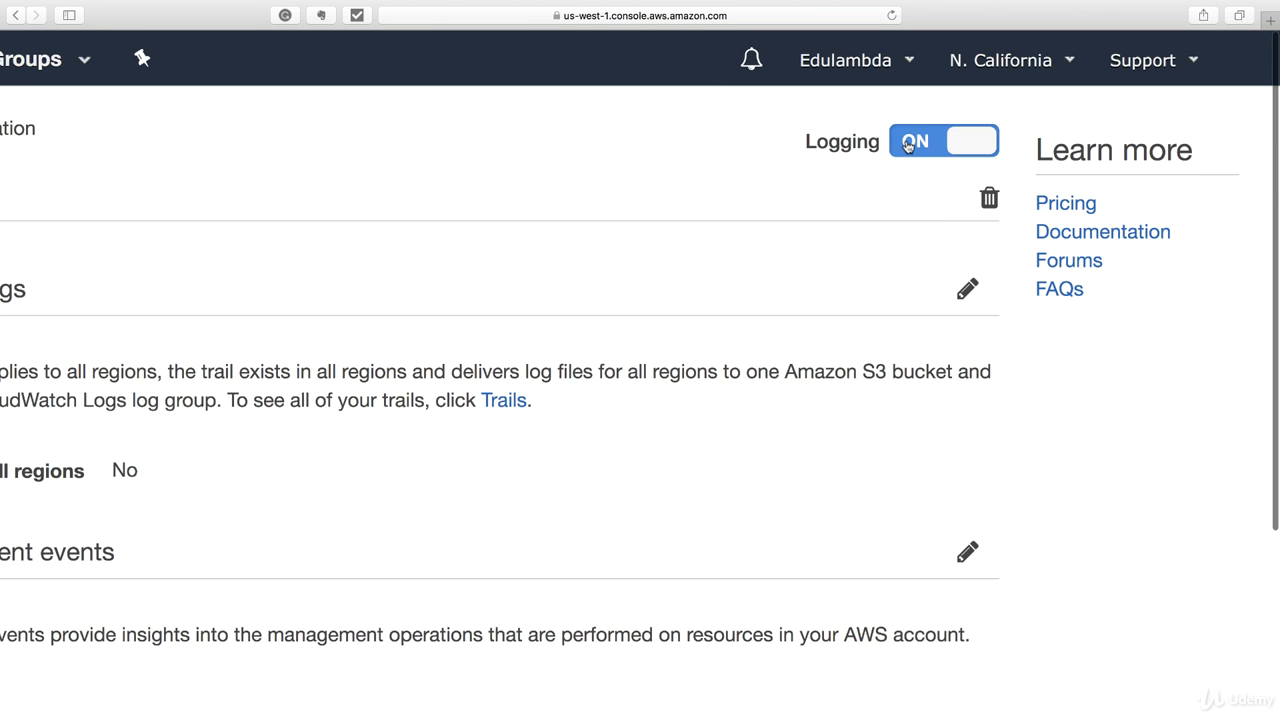
scroll(910, 140, "down", 2)
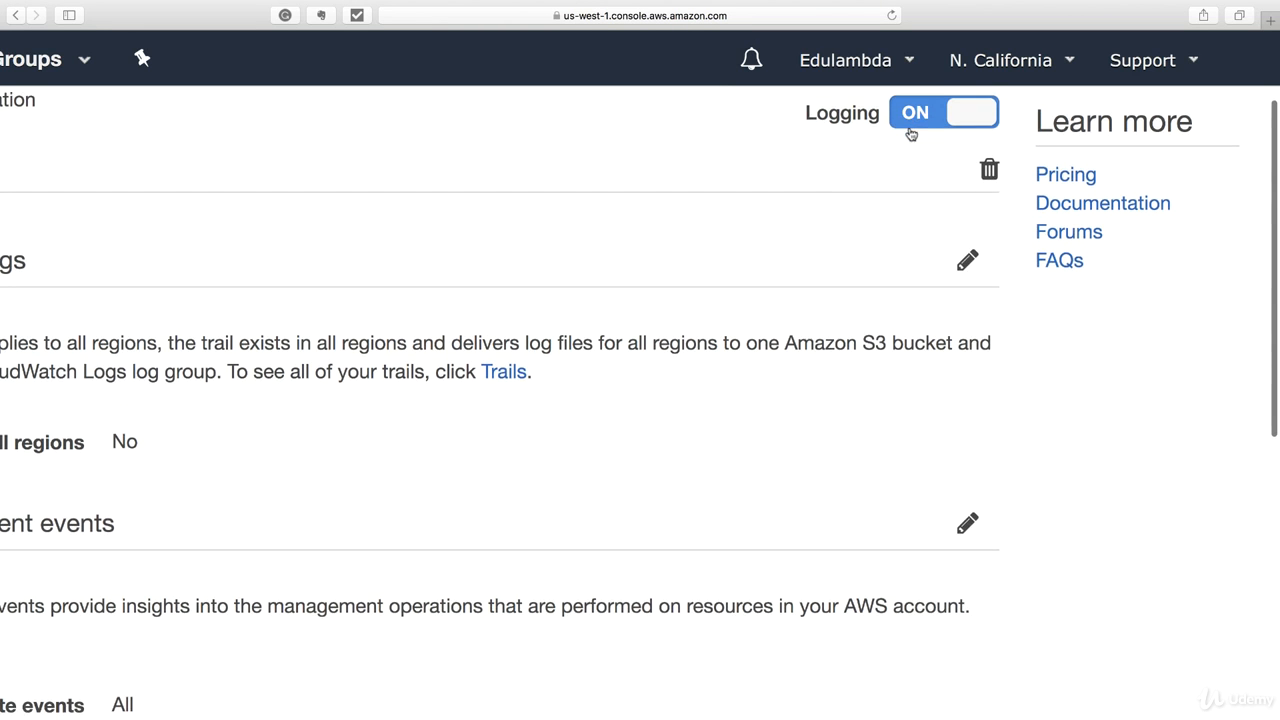
scroll(911, 133, "down", 1)
scroll(912, 120, "up", 2)
left_click(914, 143)
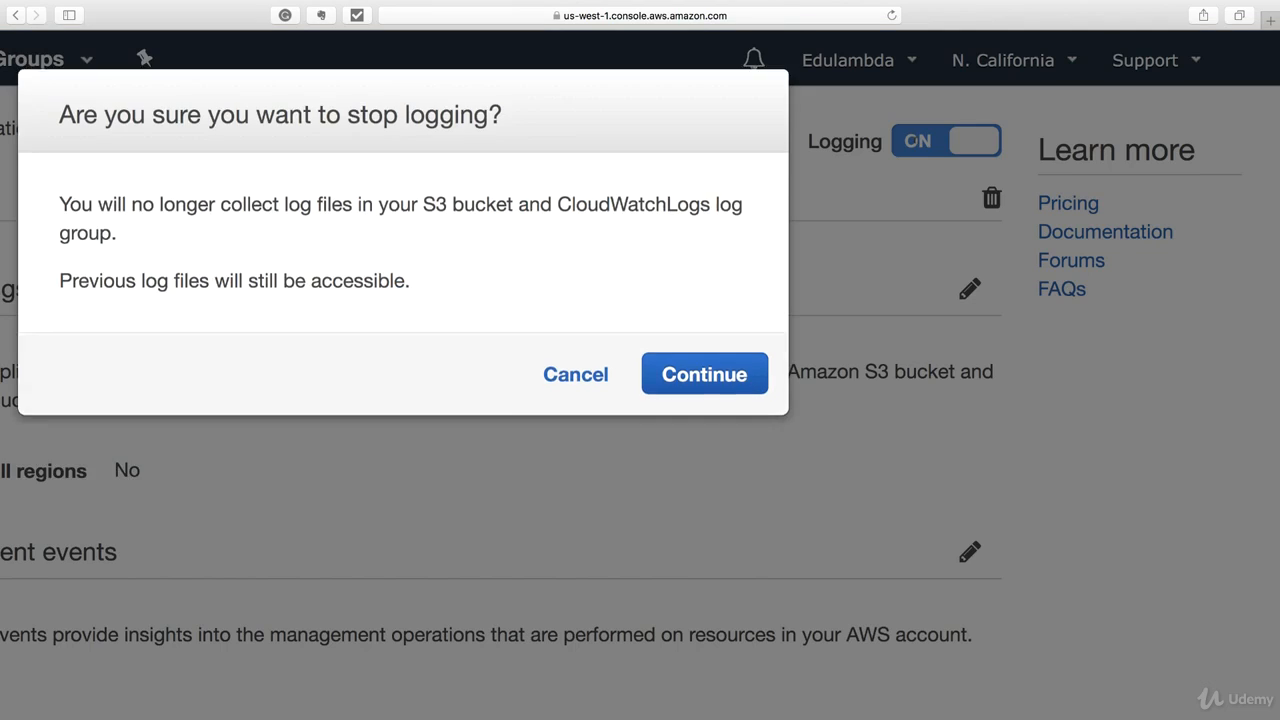
left_click(708, 436)
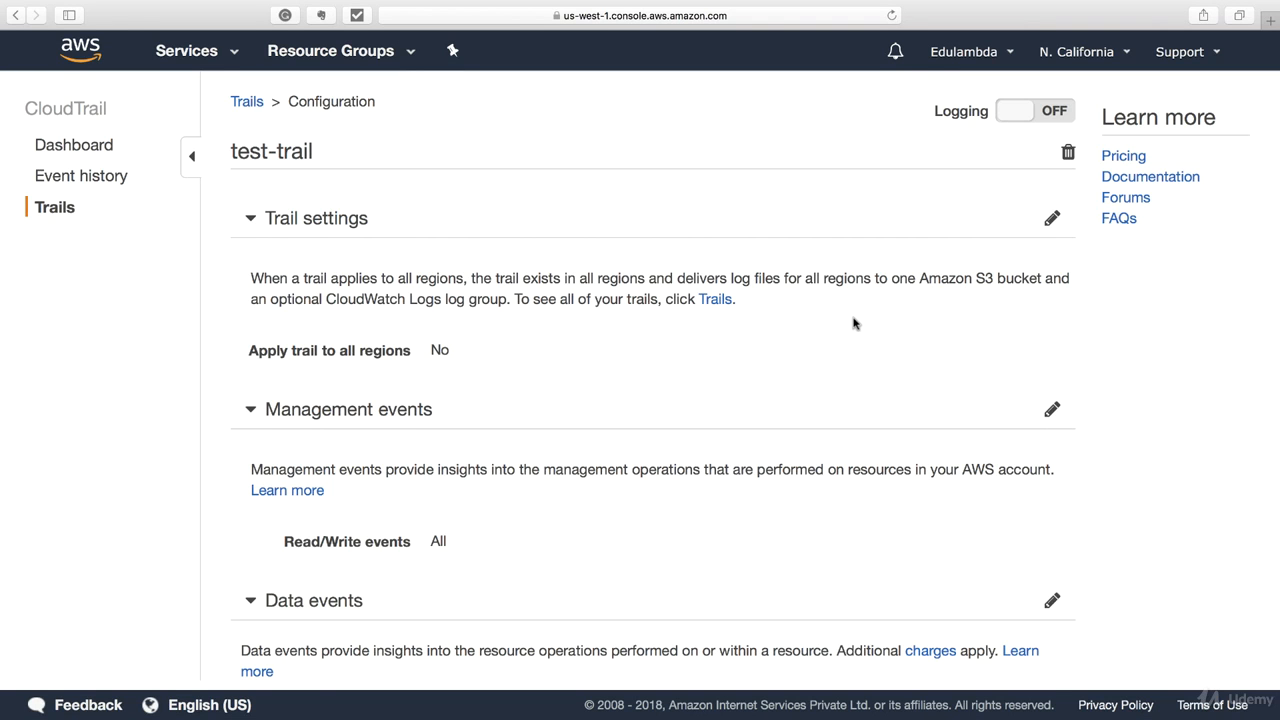
- Review test-trail's configuration, from trail settings and management and data events through storage location and CloudWatch Logs
scroll(853, 322, "down", 5)
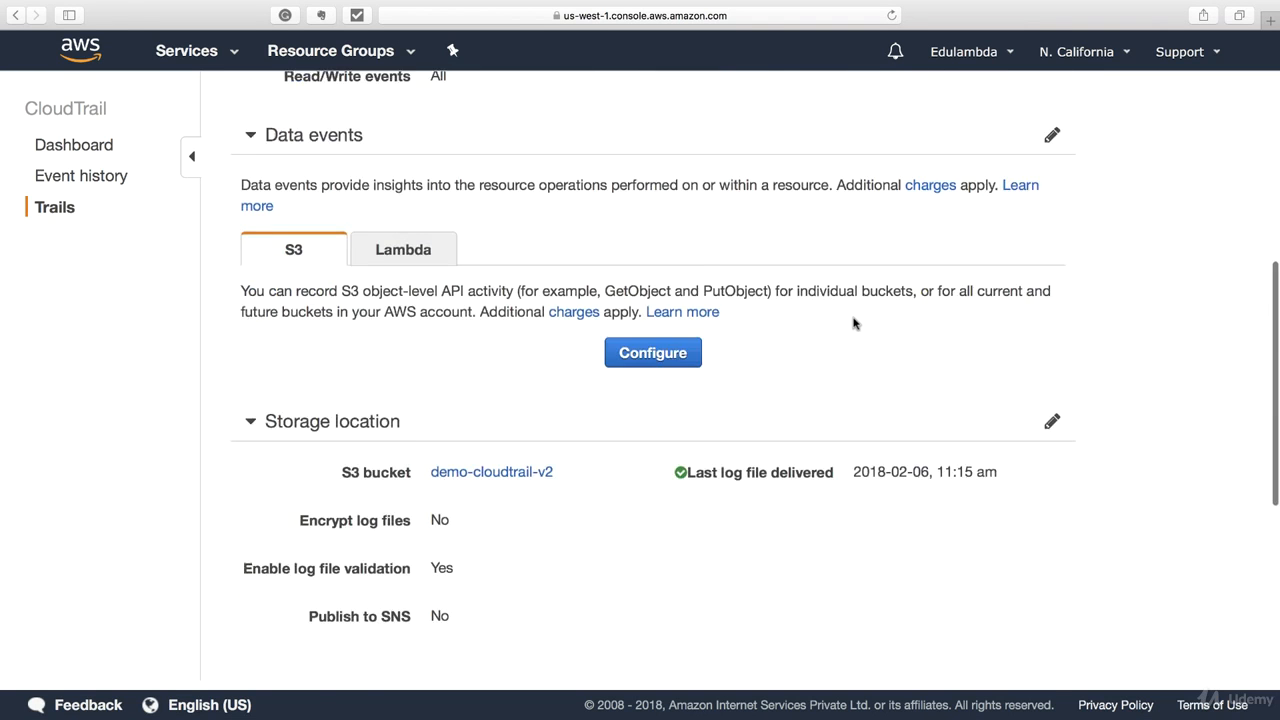
scroll(853, 322, "up", 3)
scroll(853, 322, "up", 3)
scroll(640, 374, "down", 6)
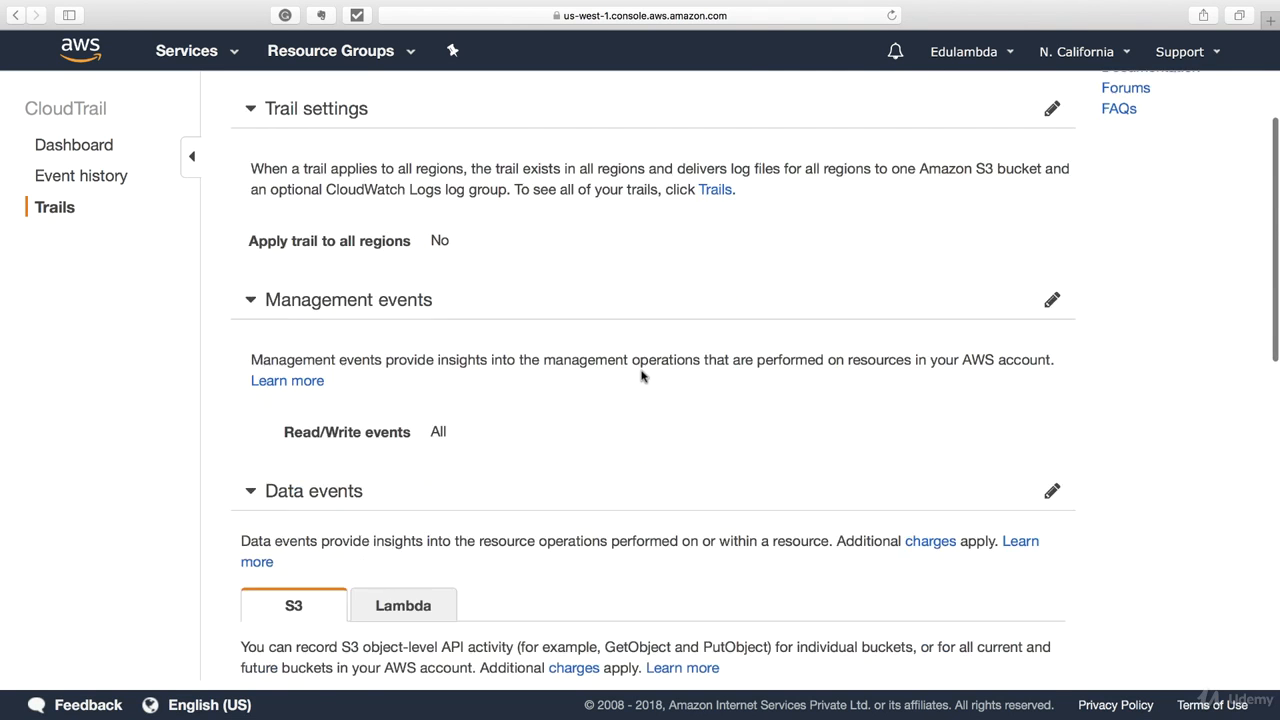
scroll(642, 375, "up", 2)
scroll(642, 375, "down", 5)
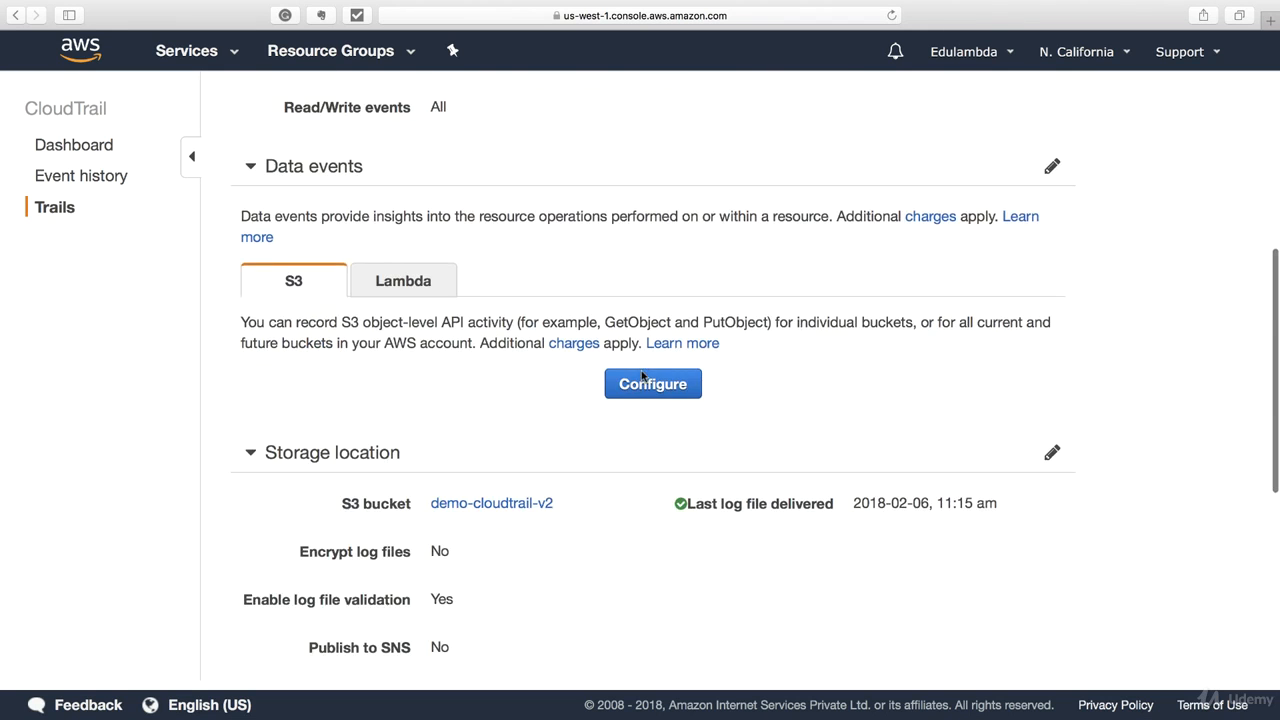
scroll(642, 376, "down", 4)
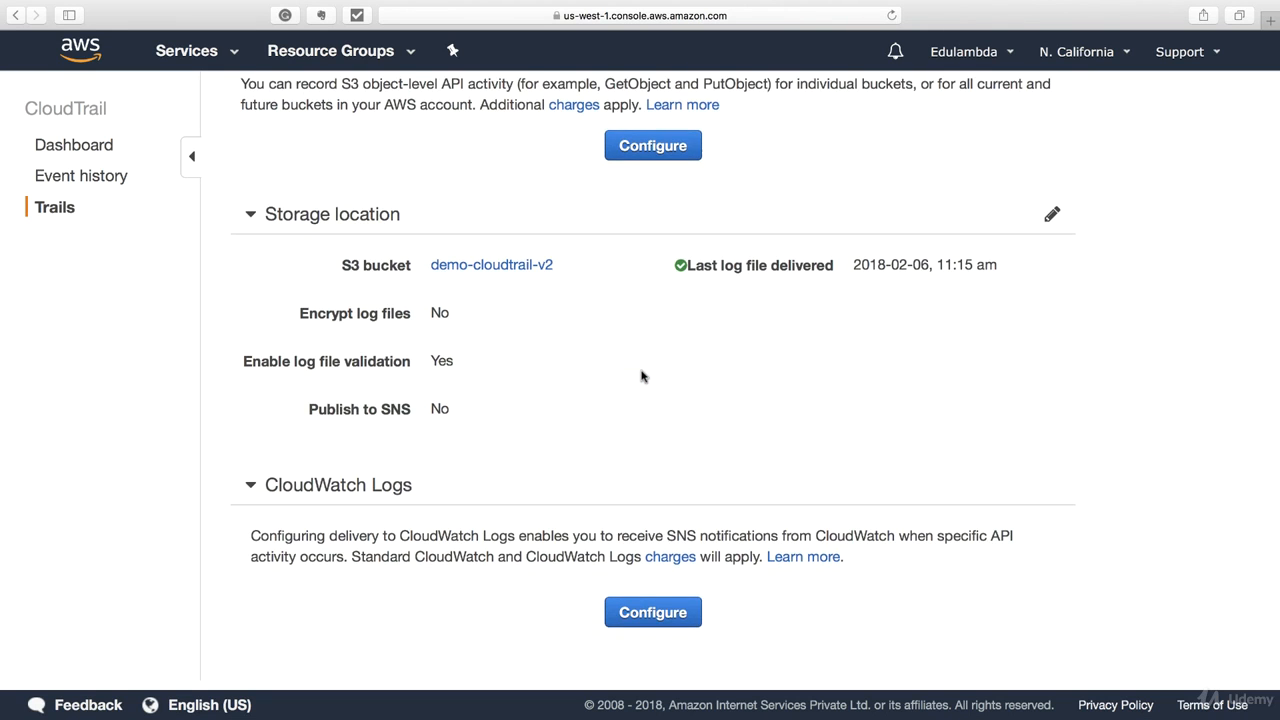
scroll(642, 376, "down", 2)
scroll(642, 376, "up", 10)
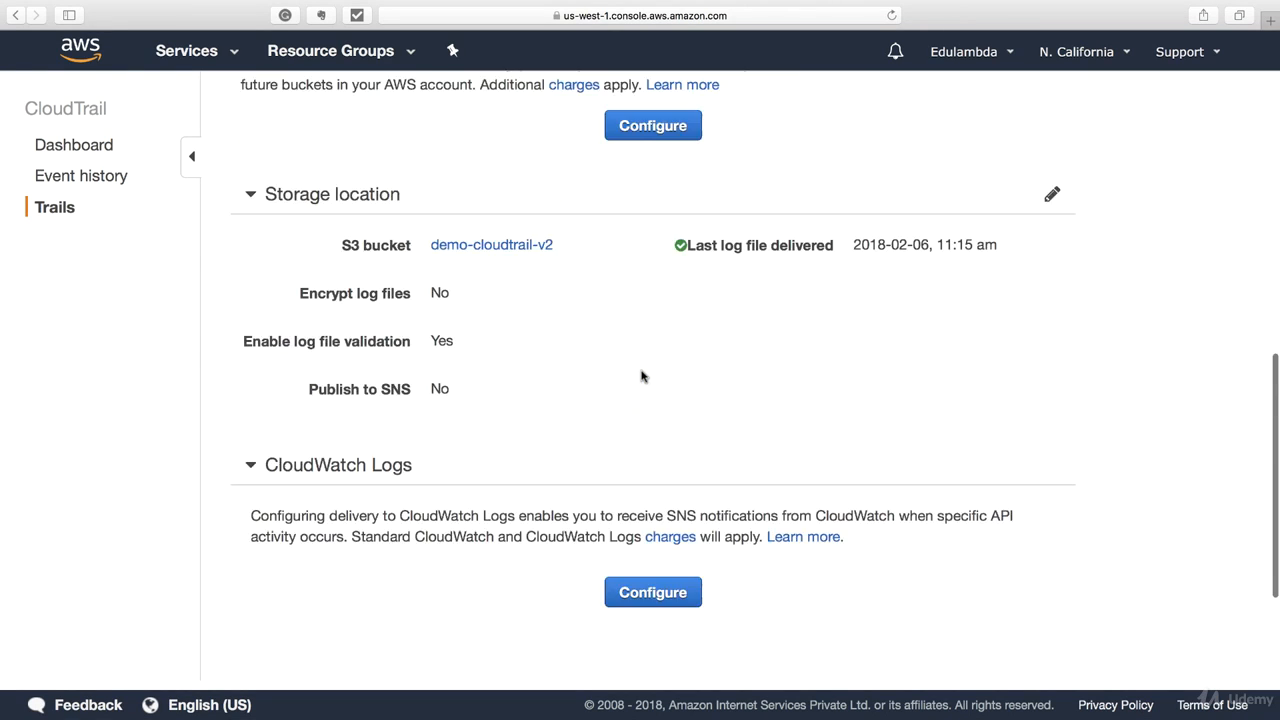